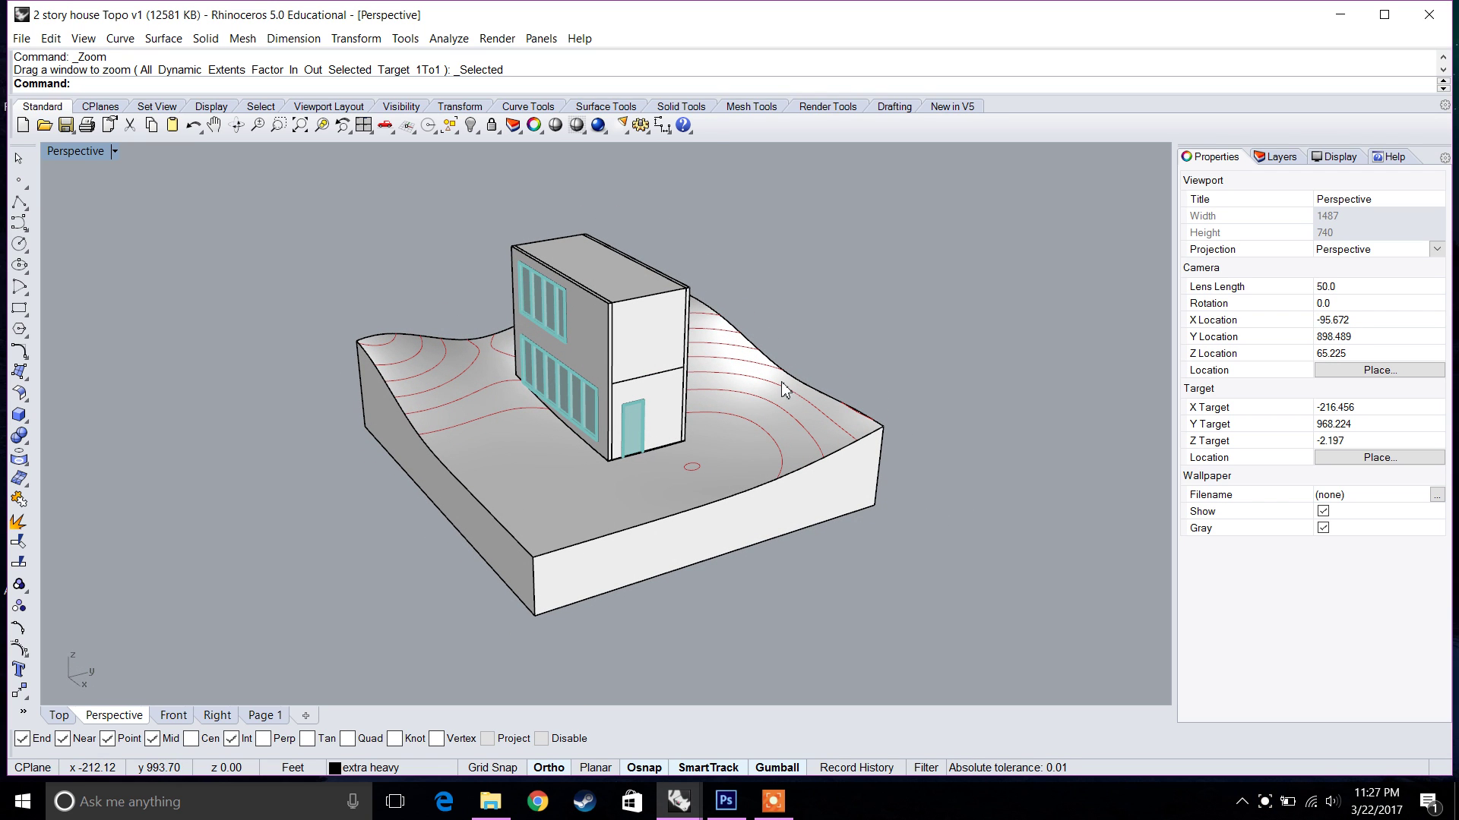
- Inspect the two-story house and its contoured terrain block from several sides
right_click_drag(687, 382, 544, 474)
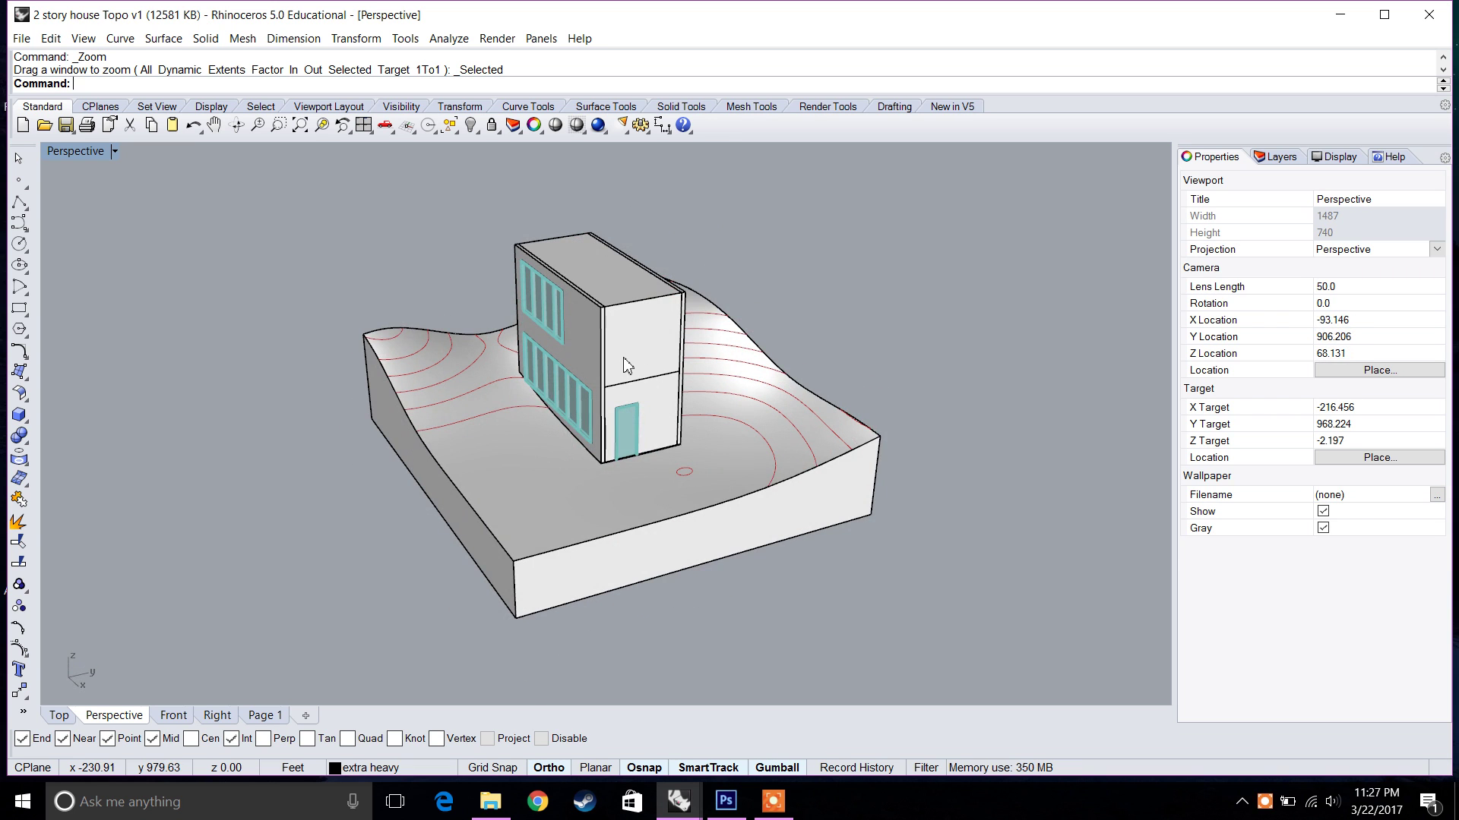
left_click(544, 473)
left_click(823, 553)
right_click_drag(824, 553, 733, 522)
left_click(757, 464)
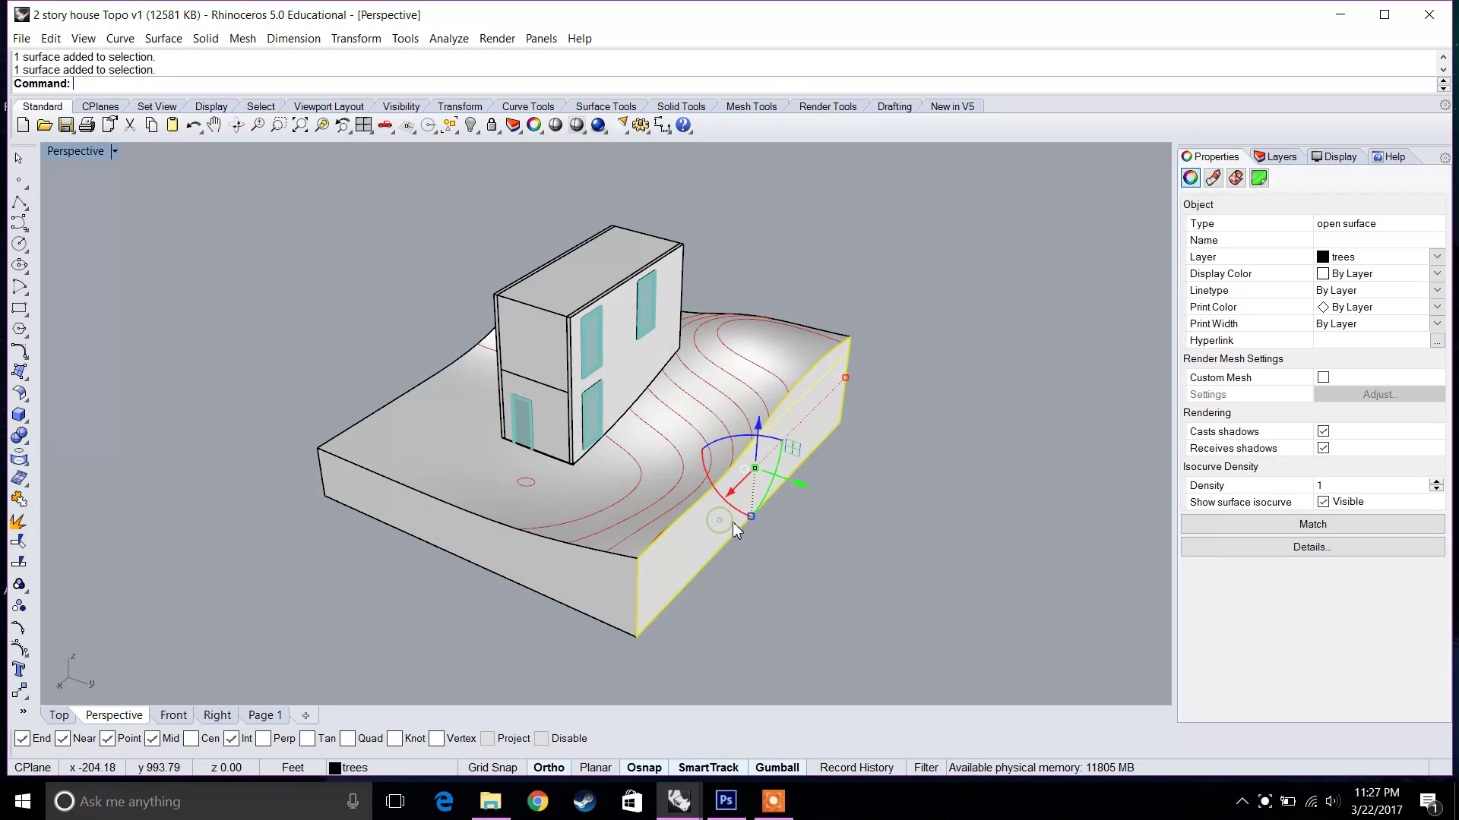
right_click_drag(553, 496, 815, 524)
left_click(906, 506)
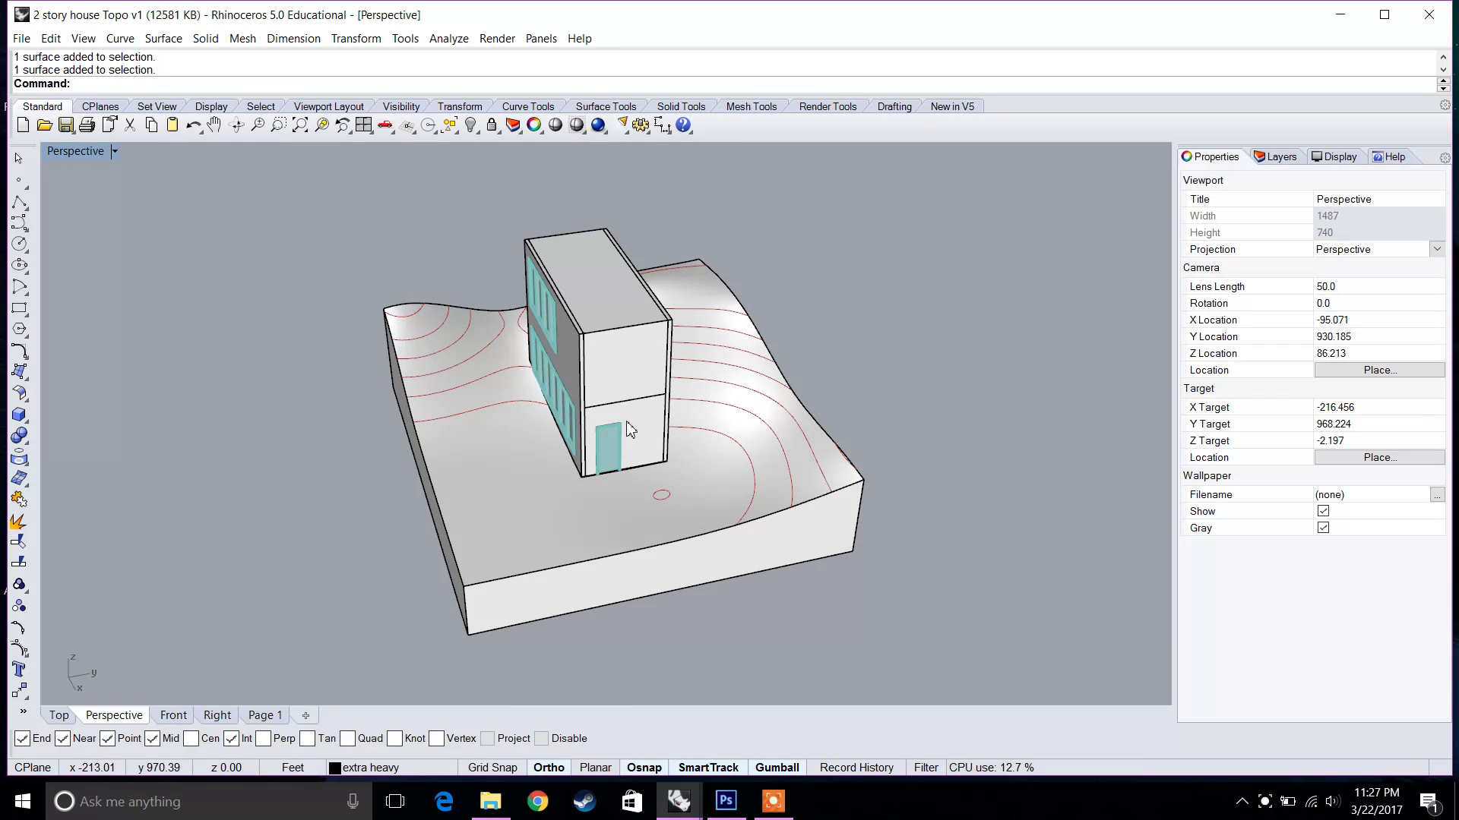
right_click_drag(533, 431, 631, 506)
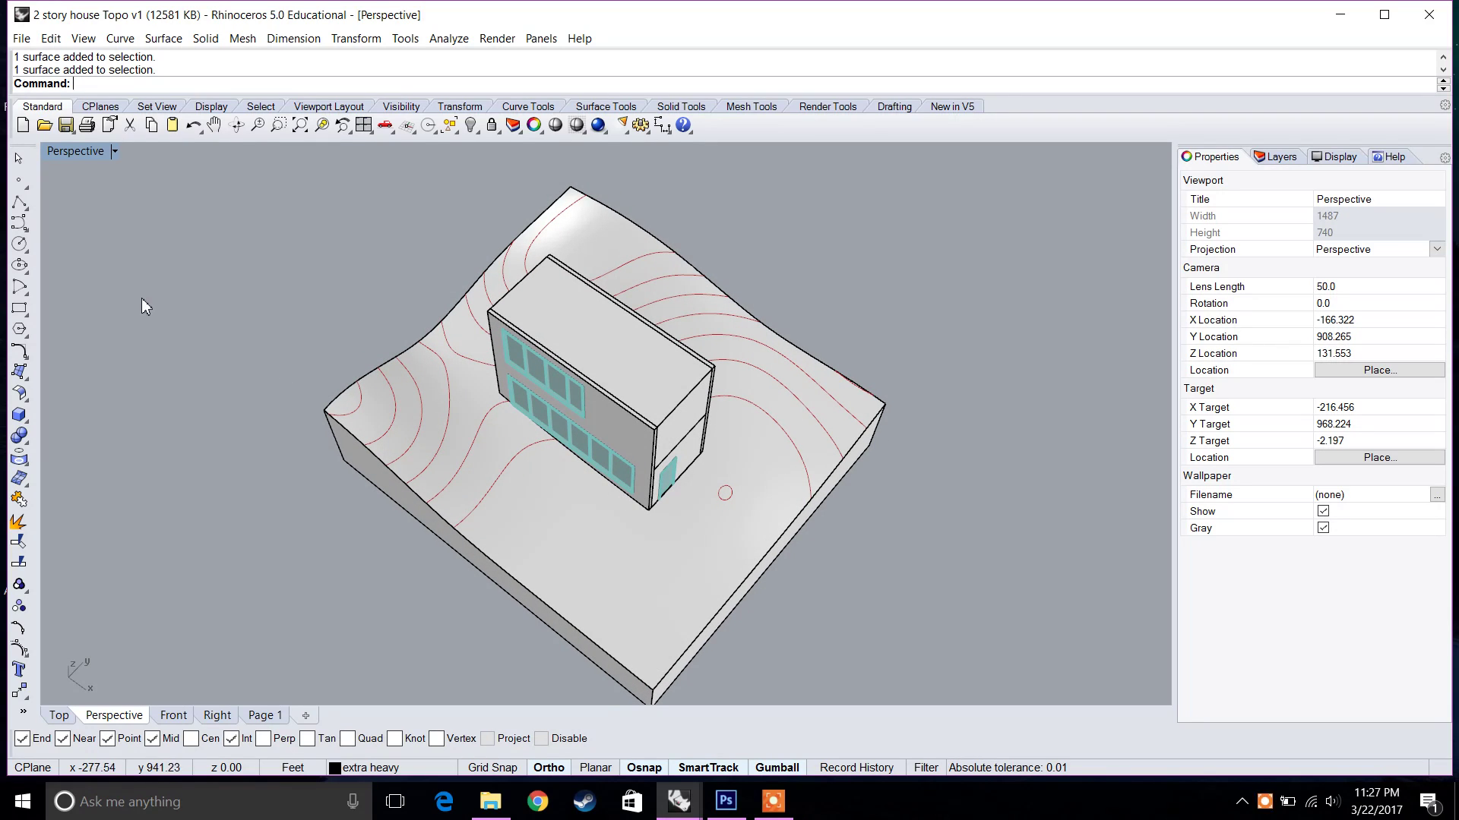
right_click_drag(625, 456, 603, 405)
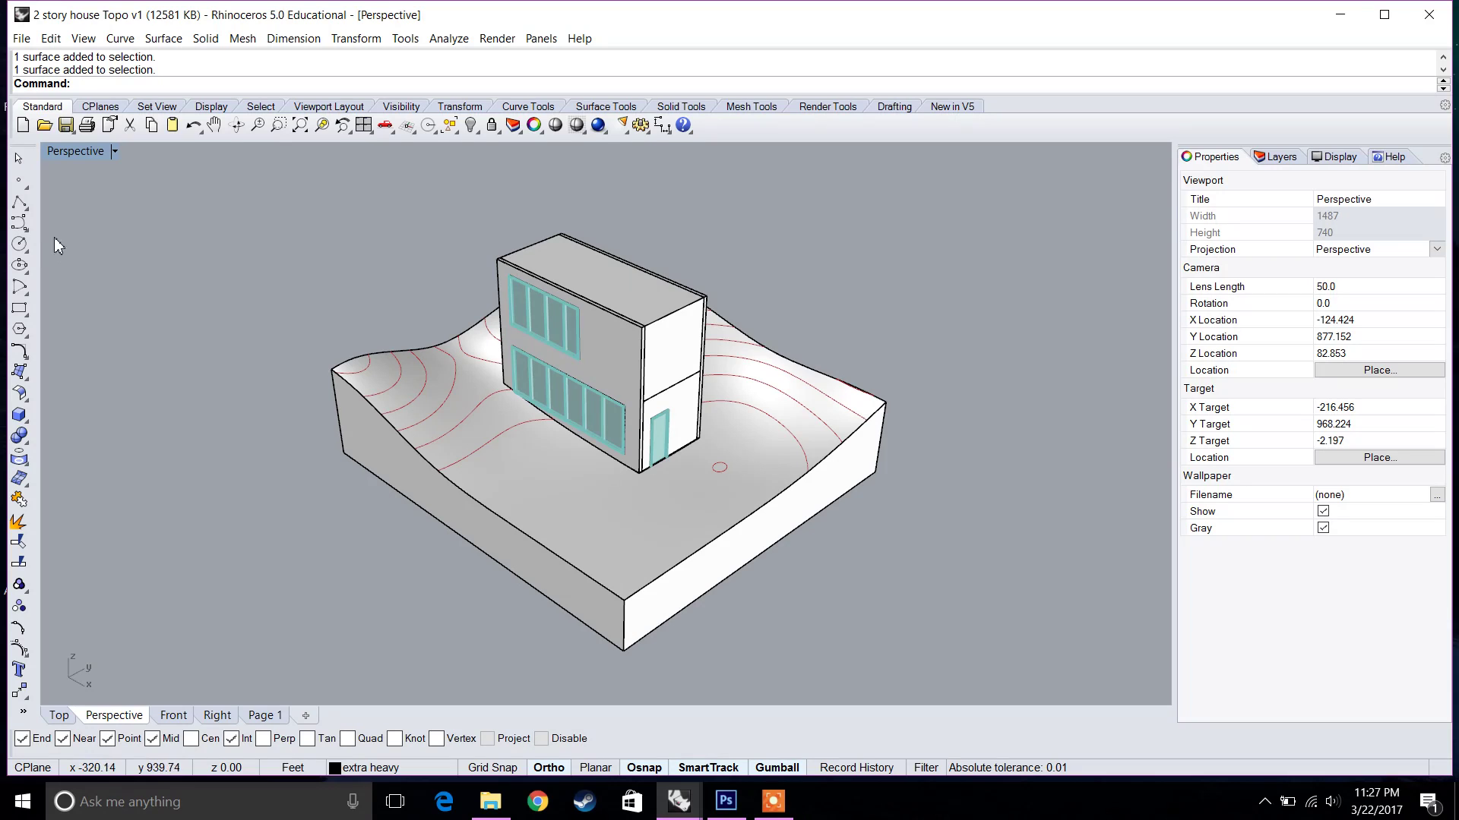
- Draw a straight polyline lengthwise through the house, running well past both ends of the terrain block
left_click(19, 202)
right_click_drag(334, 304, 273, 242)
left_click(259, 228)
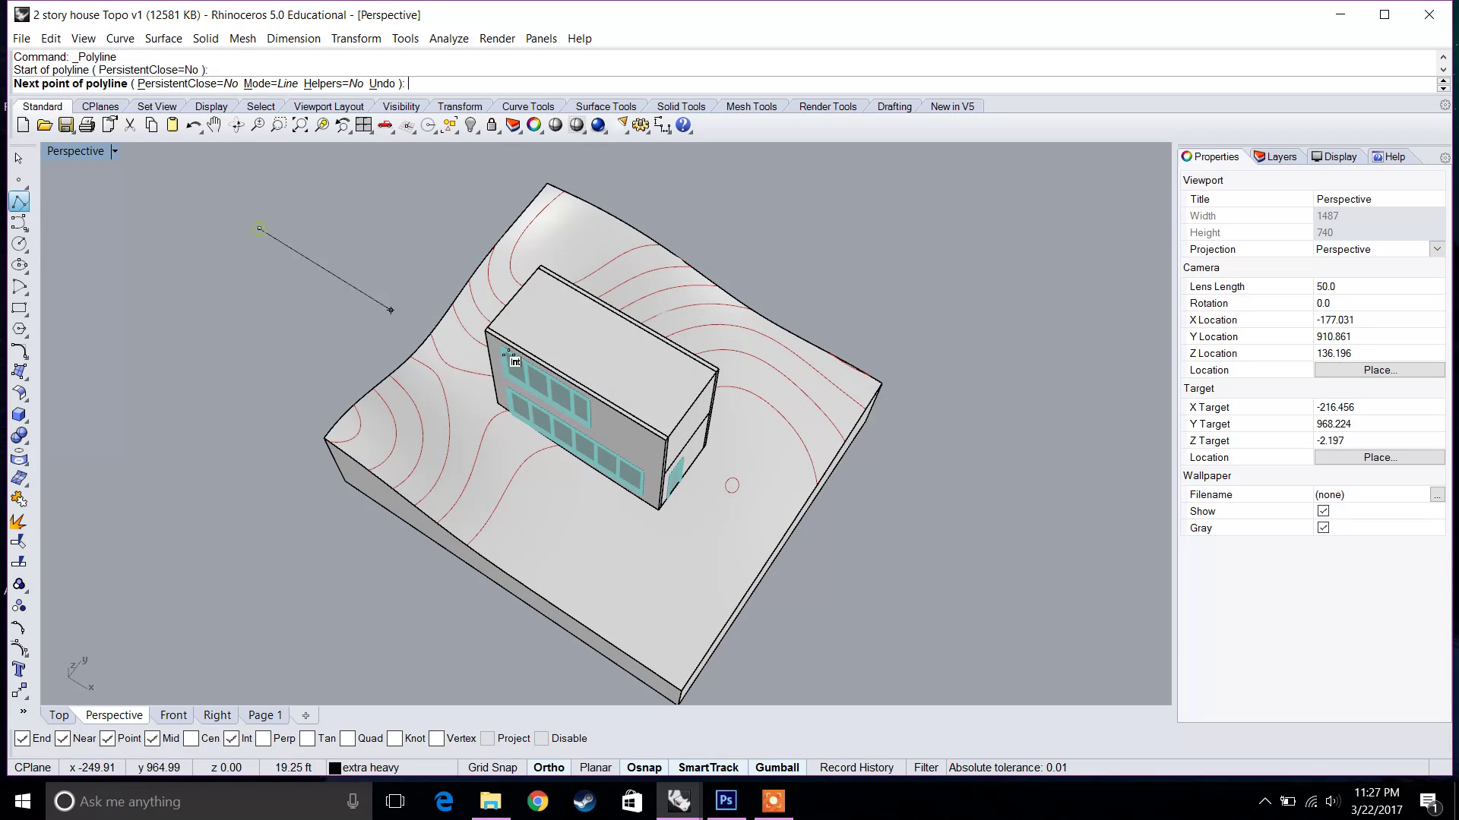
left_click(988, 614)
key("Return")
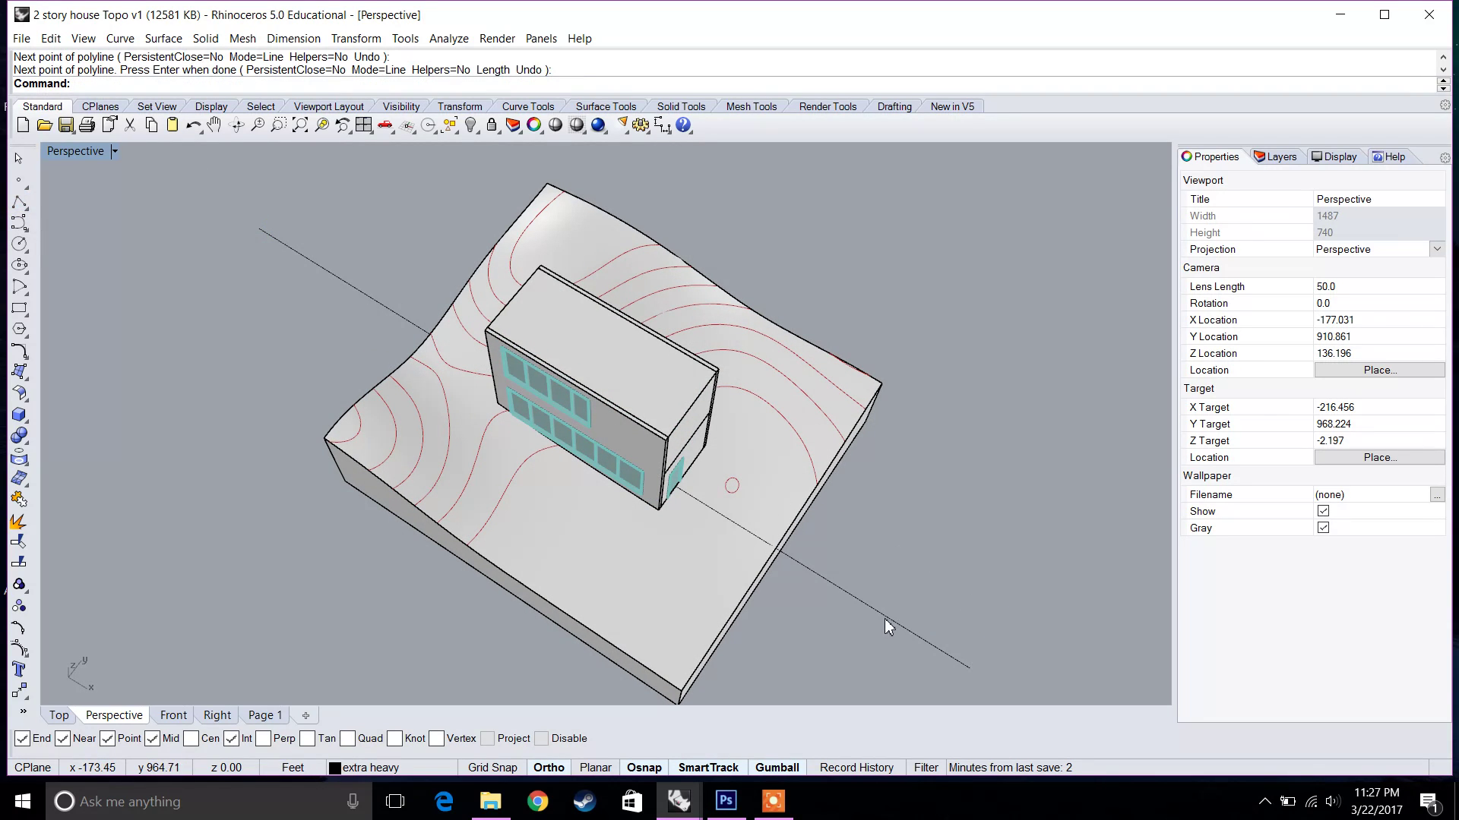
- Extrude the section line vertically with ExtrudeCrv into a flat plane taller than the house
left_click(886, 622)
right_click_drag(886, 621, 910, 557)
type("Ex")
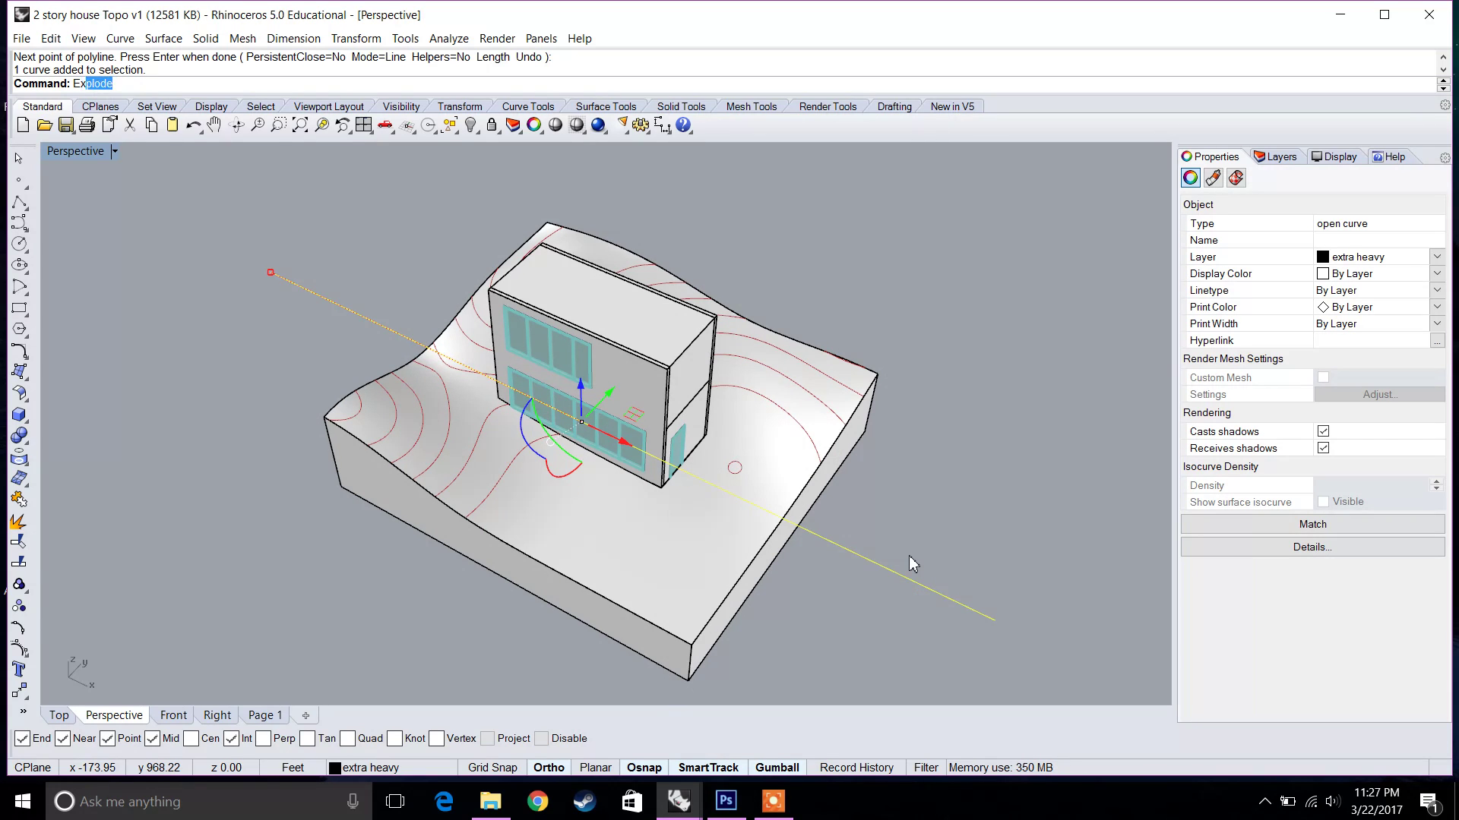
type("trudecrv")
key("Return")
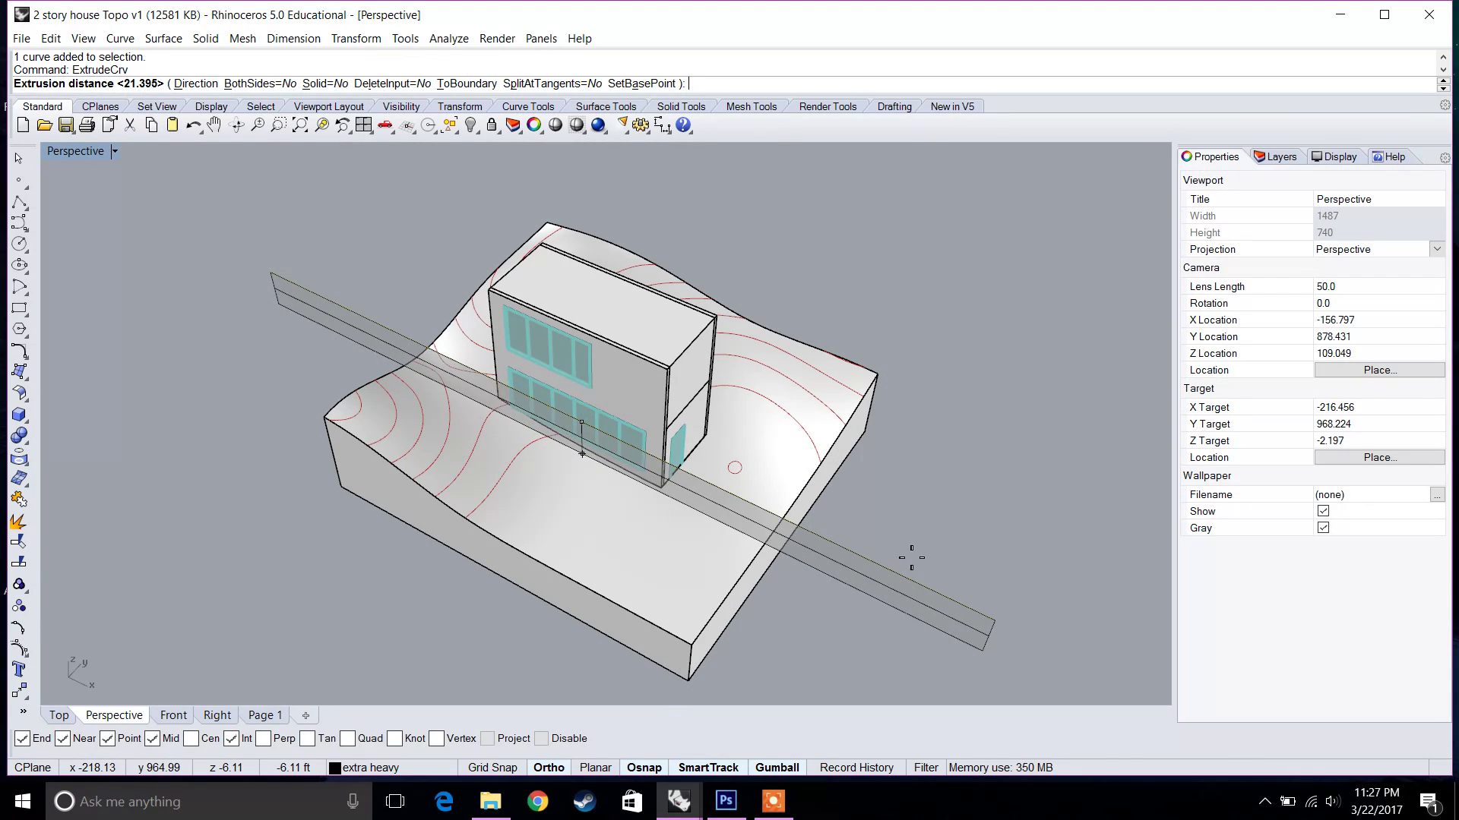
scroll(912, 557, "down", 6)
right_click_drag(911, 557, 901, 610)
left_click(919, 316)
left_click(944, 407)
- Delete the source curve along the base of the extruded plane
left_click(903, 608)
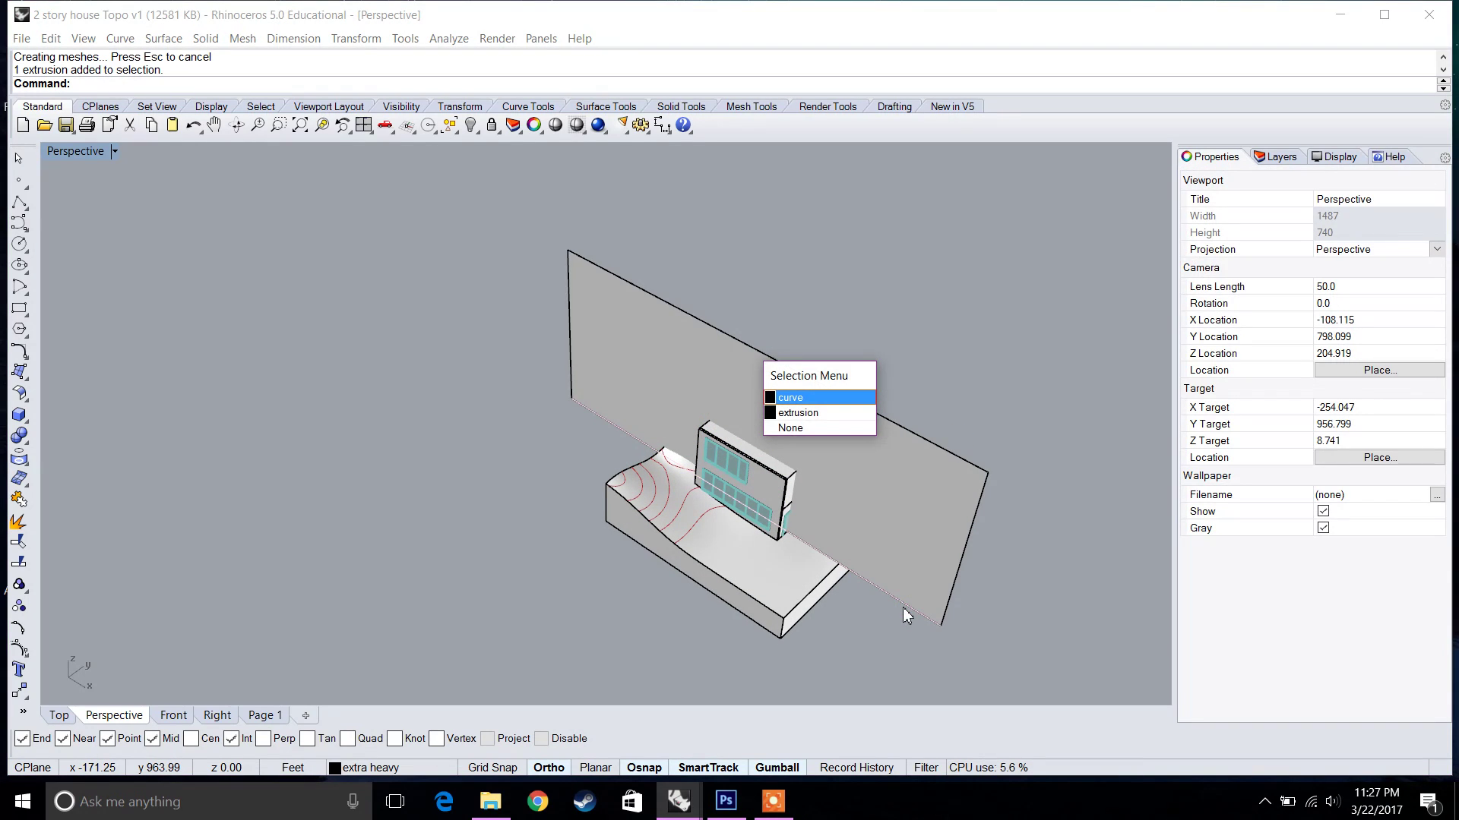
left_click(902, 608)
key("Delete")
- Lower the extruded plane until it passes below the terrain block, and shorten it to end just beyond the site
left_click(893, 517)
right_click_drag(861, 534, 781, 347)
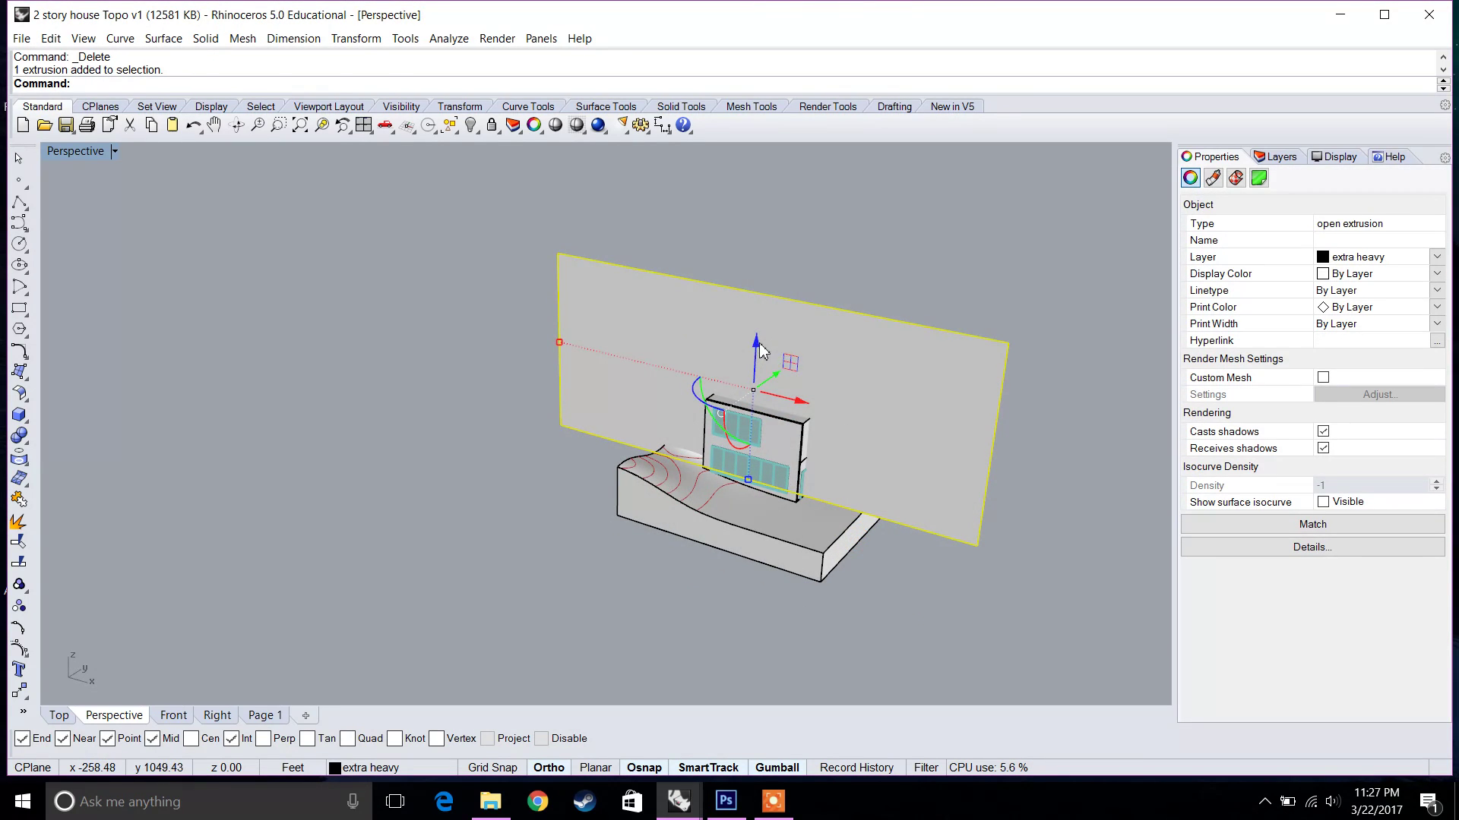
left_click(757, 343)
scroll(768, 433, "up", 3)
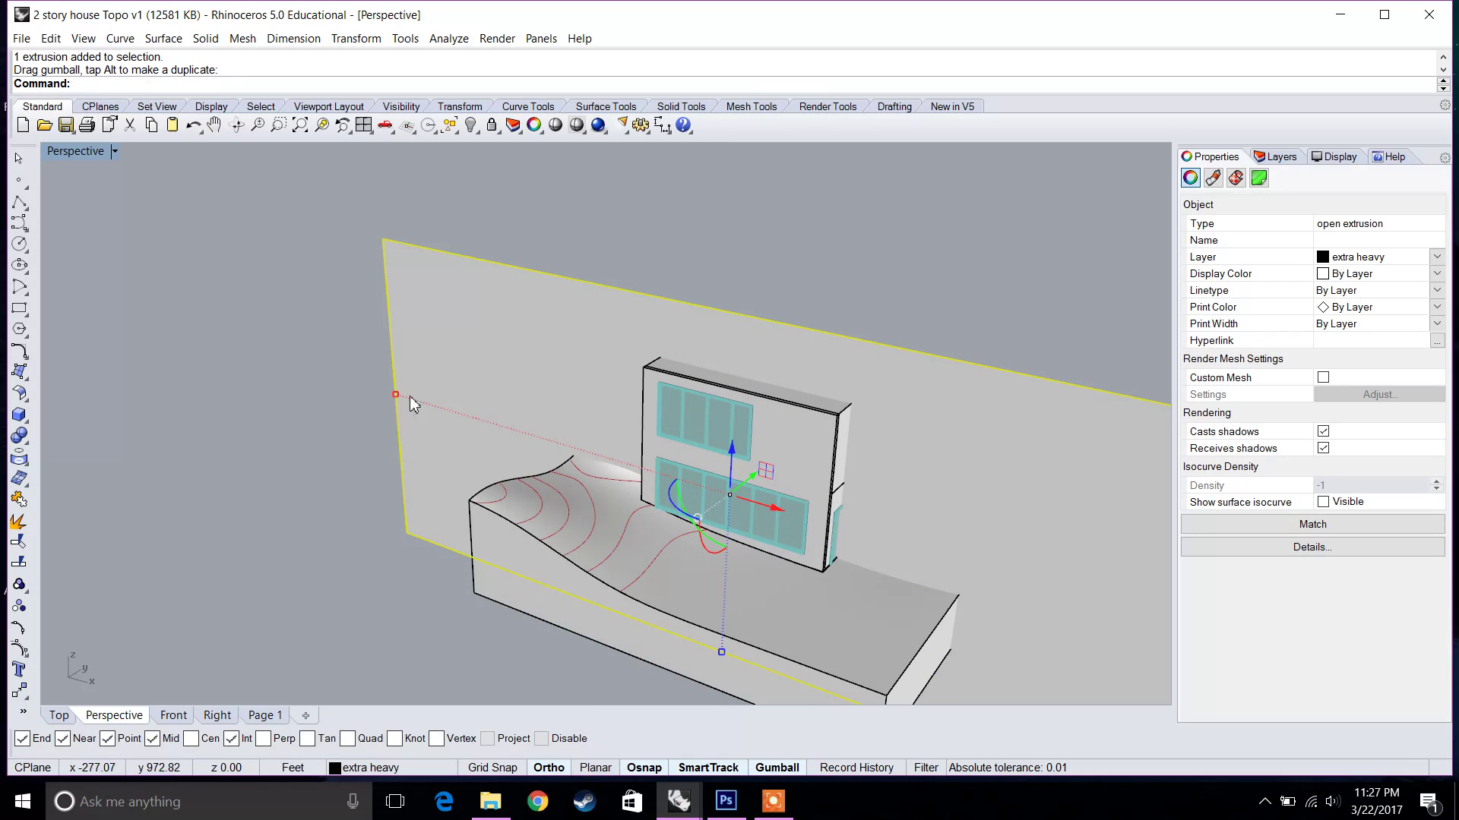
left_click_drag(395, 395, 518, 432)
mouse_move(518, 435)
right_mouse_down()
mouse_move(467, 437)
mouse_move(540, 378)
mouse_move(507, 442)
right_mouse_up()
scroll(467, 439, "down", 4)
scroll(589, 411, "up", 4)
right_click_drag(743, 425, 681, 447)
left_click(766, 371)
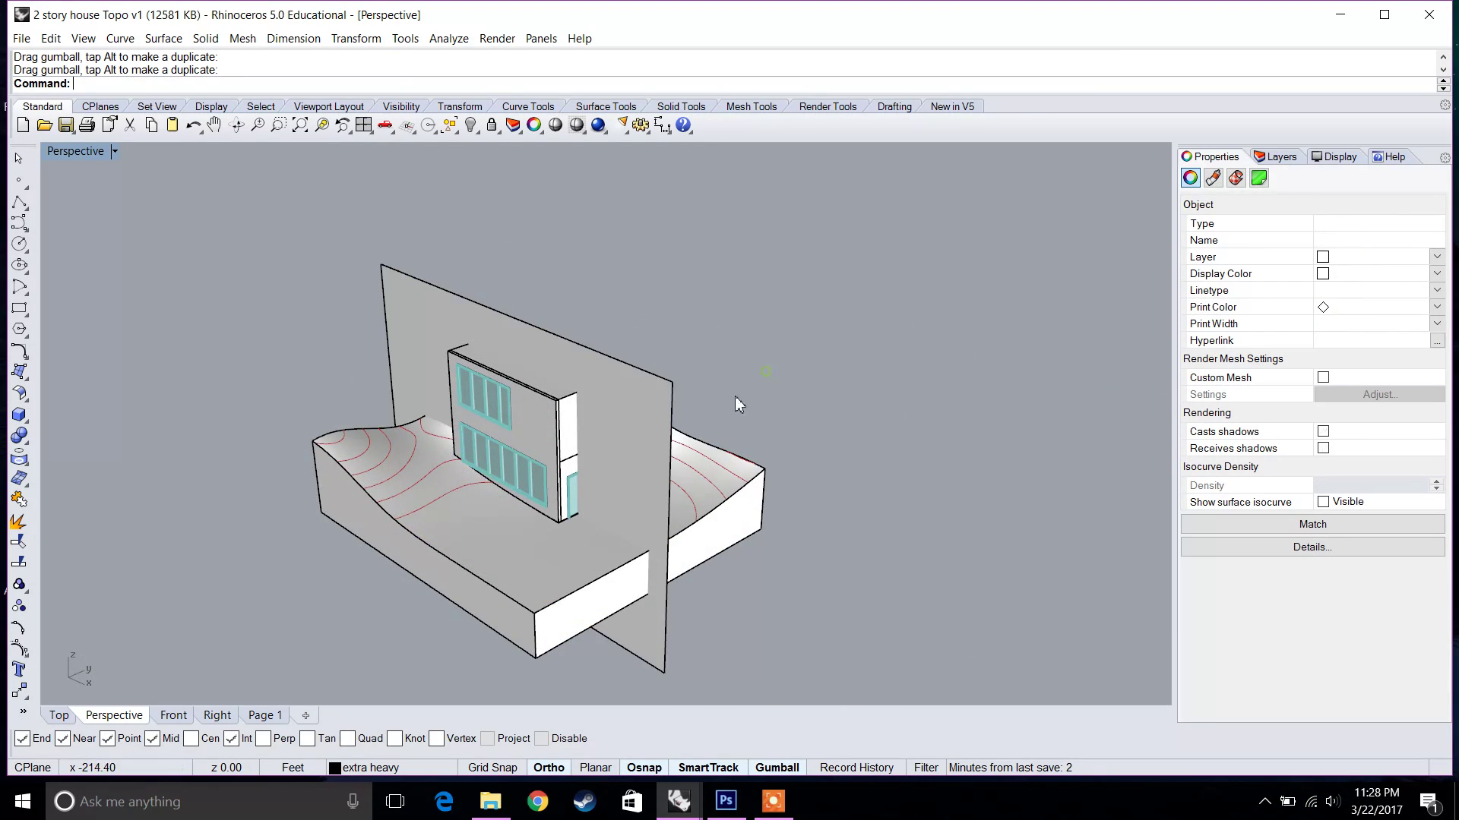
- Set the Perspective viewport to Ghosted display so the house interior and staircase show through the walls
right_click_drag(735, 395, 604, 391)
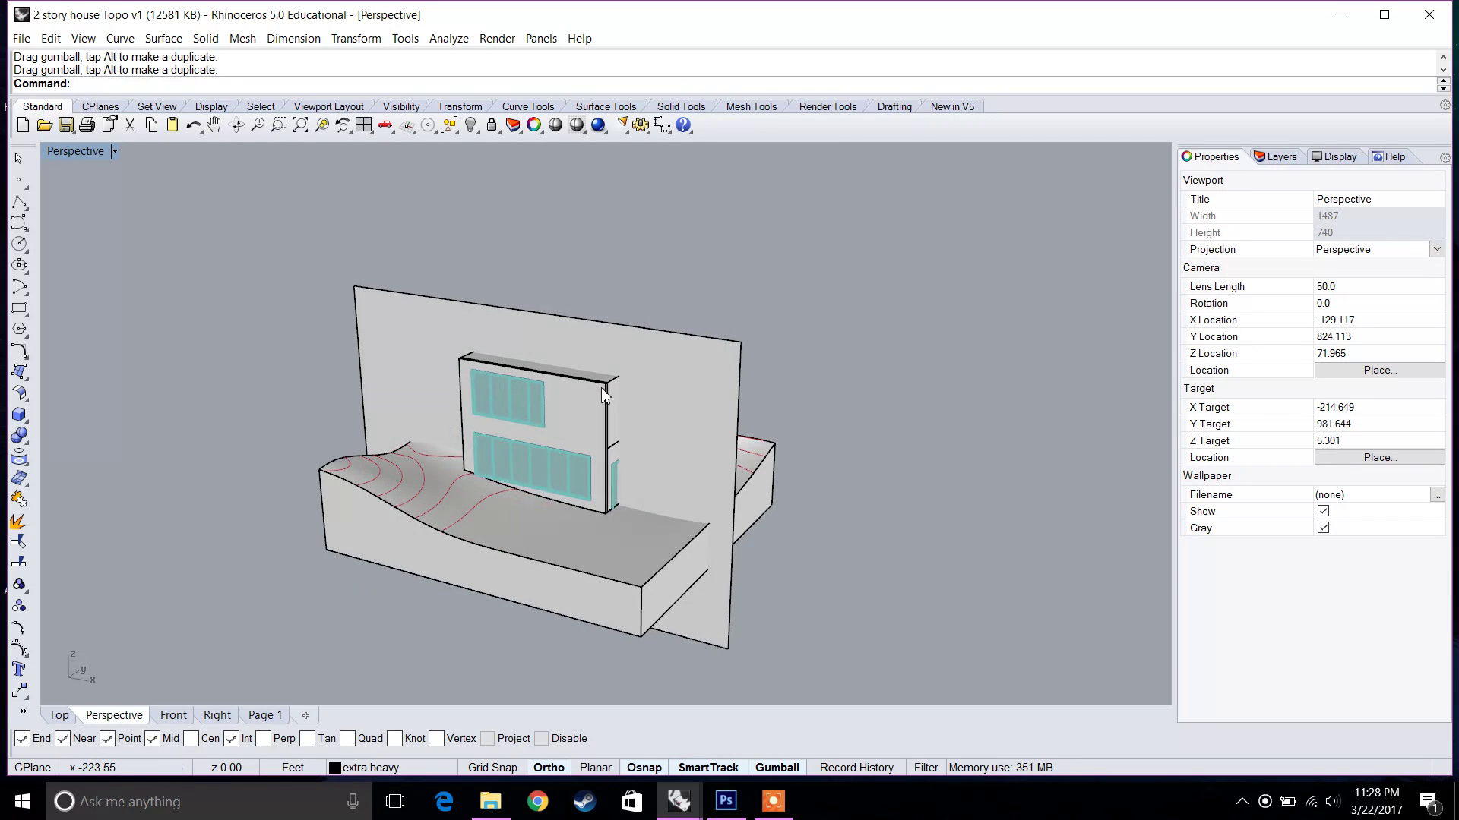
right_click_drag(782, 460, 568, 470)
left_click(696, 416)
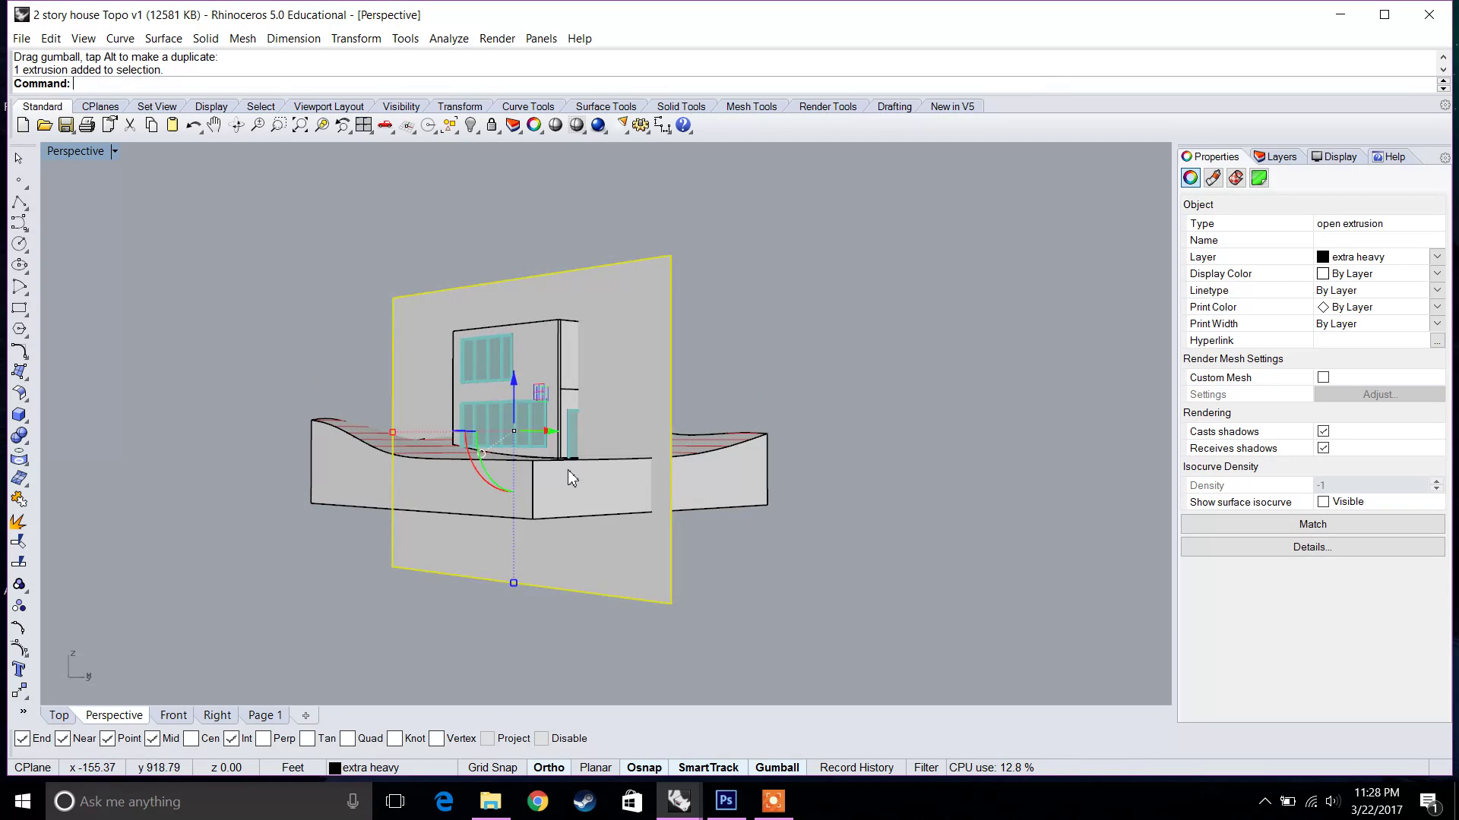
right_click_drag(705, 378, 737, 458)
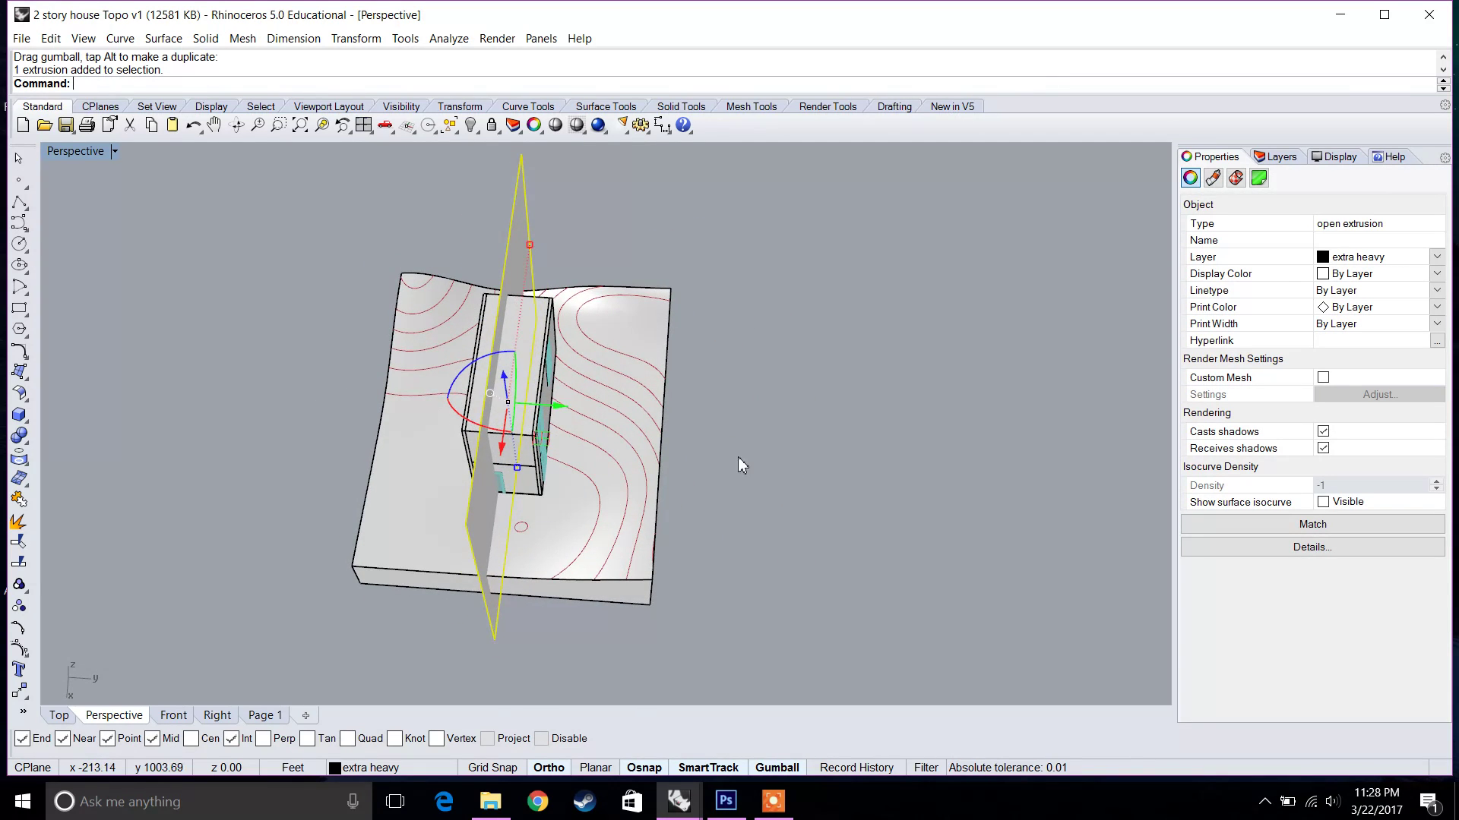
left_click(737, 457)
right_click_drag(535, 387, 489, 338)
scroll(489, 337, "up", 8)
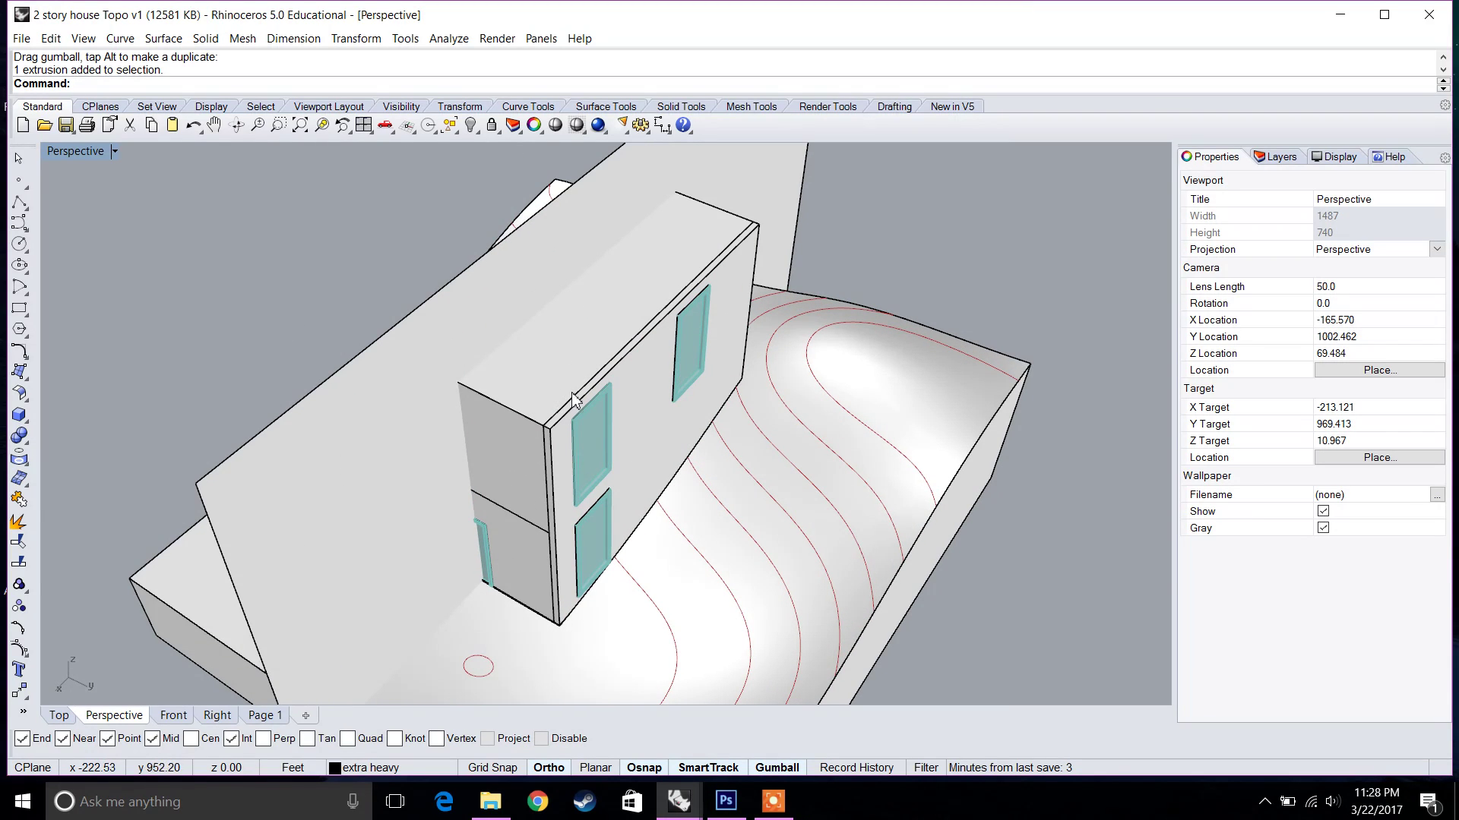
left_click(114, 152)
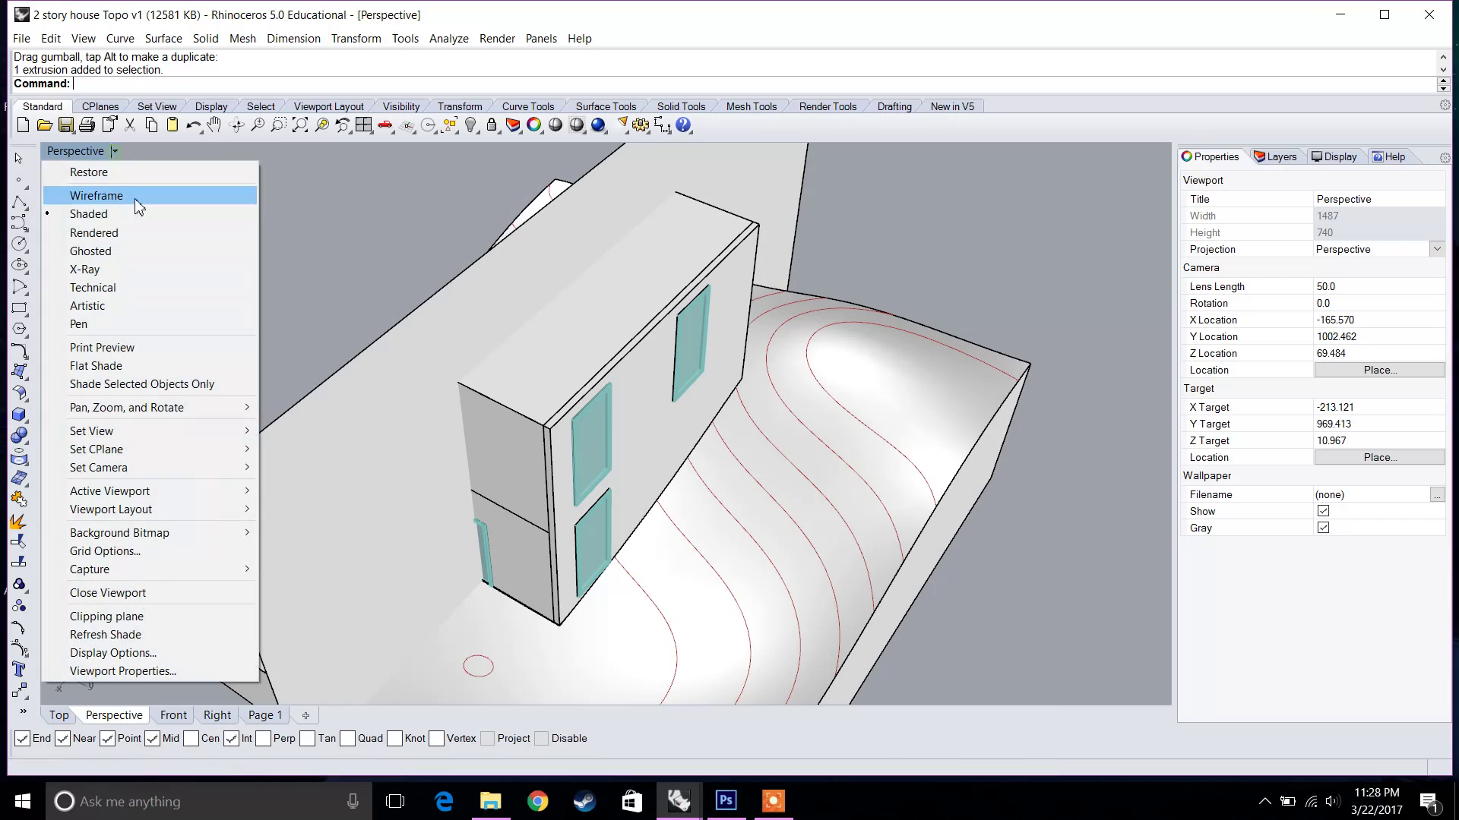
left_click(139, 249)
right_click_drag(568, 365, 491, 301)
- Move the vertical plane sideways along the green axis toward the staircase inside the house
left_click(397, 339)
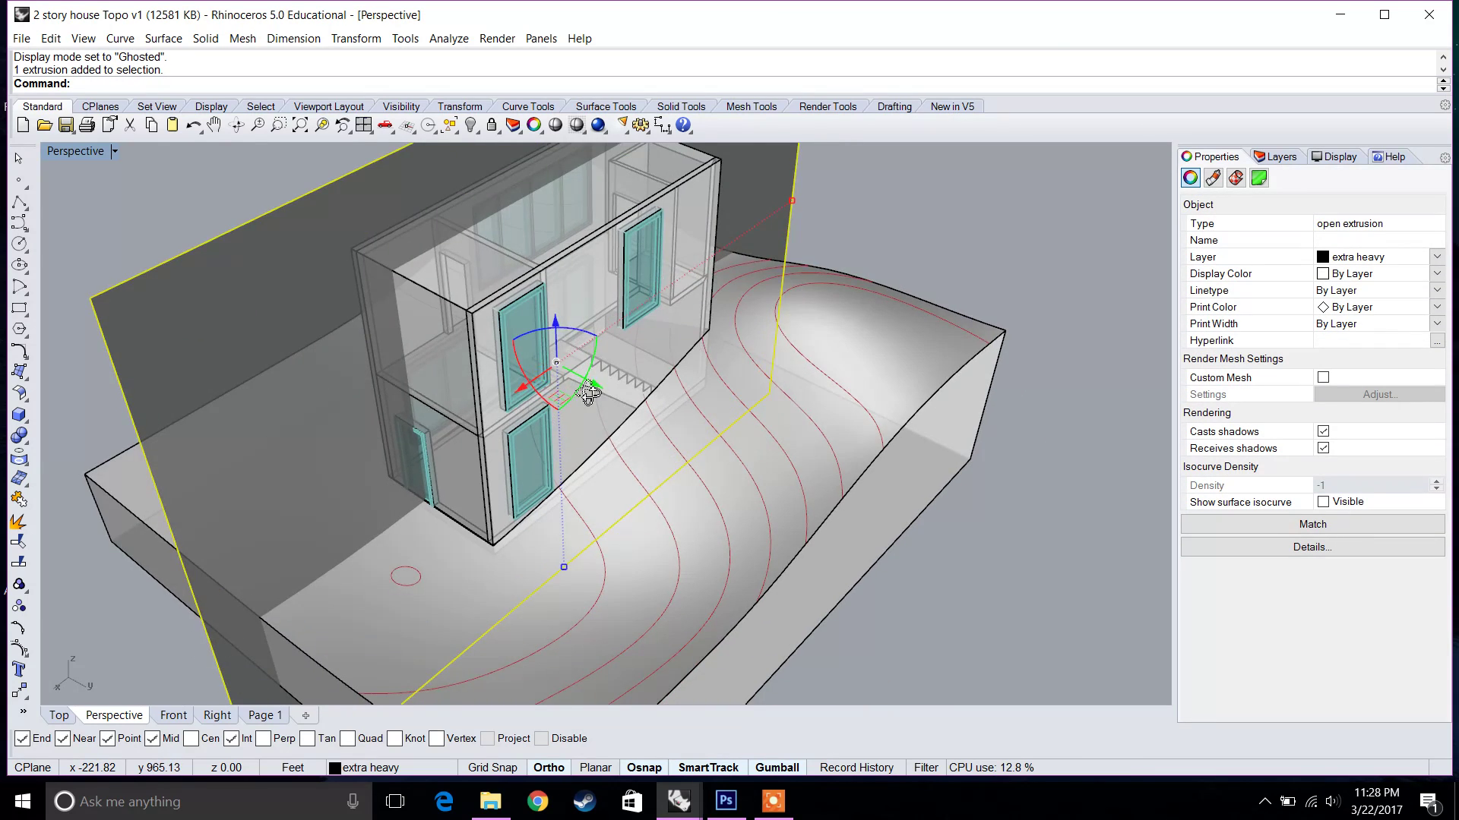
scroll(587, 373, "up", 5)
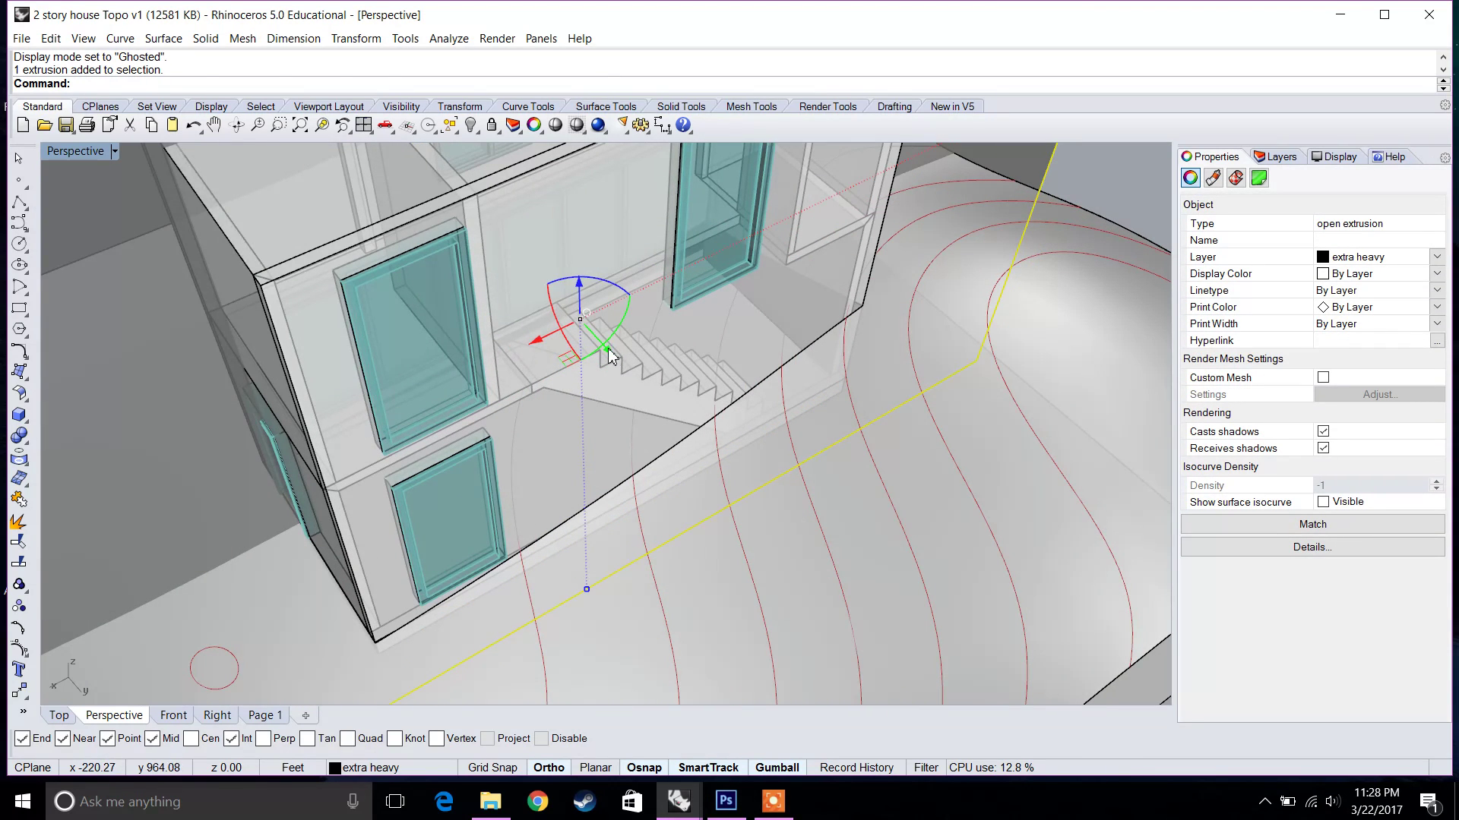
left_click_drag(610, 352, 693, 455)
right_click_drag(693, 455, 788, 521)
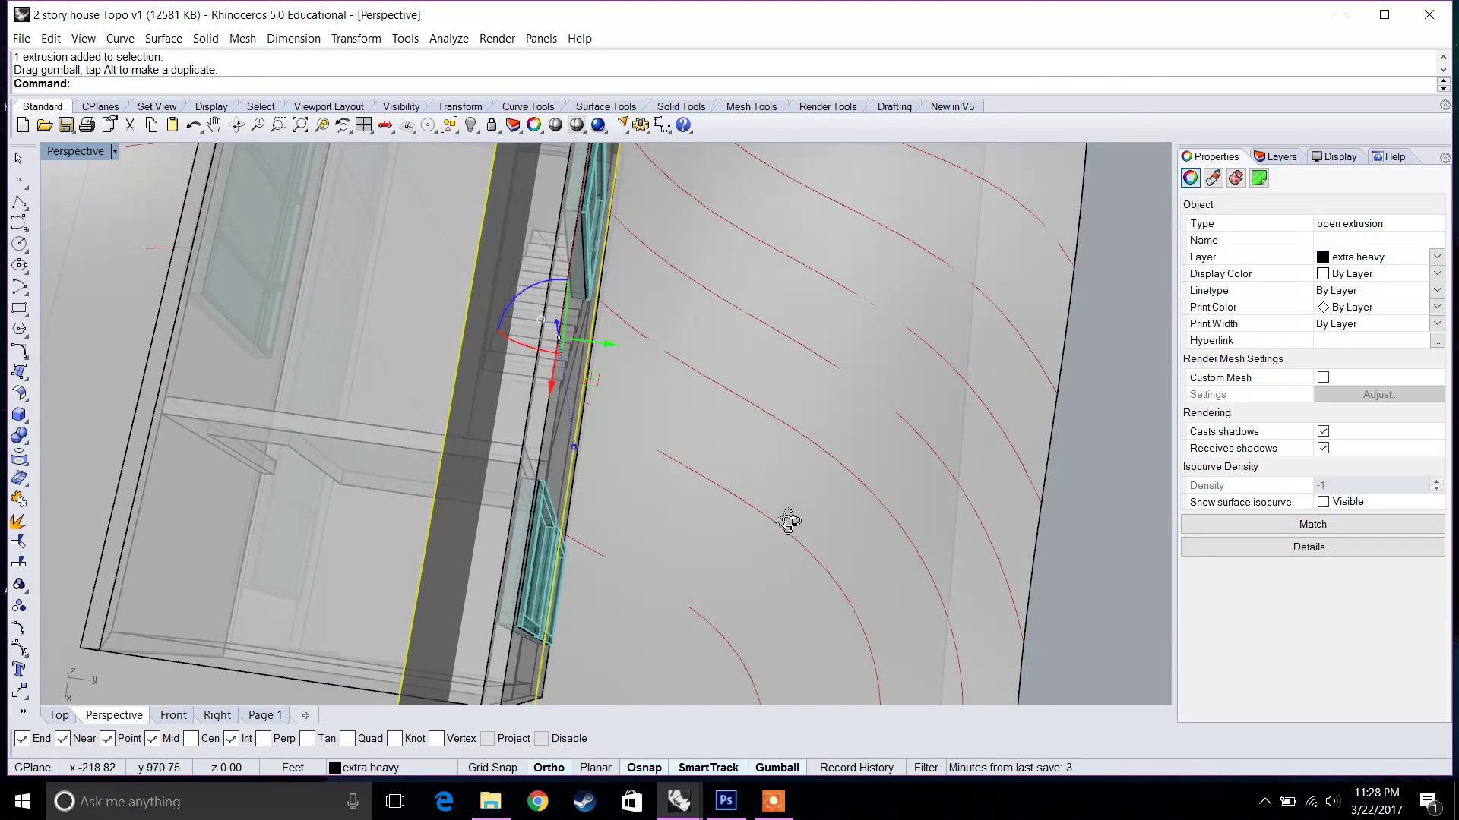
left_click_drag(608, 343, 605, 343)
- Maximize the Top viewport, zoom to the selected plane and set the display to Ghosted
double_click(70, 151)
double_click(56, 152)
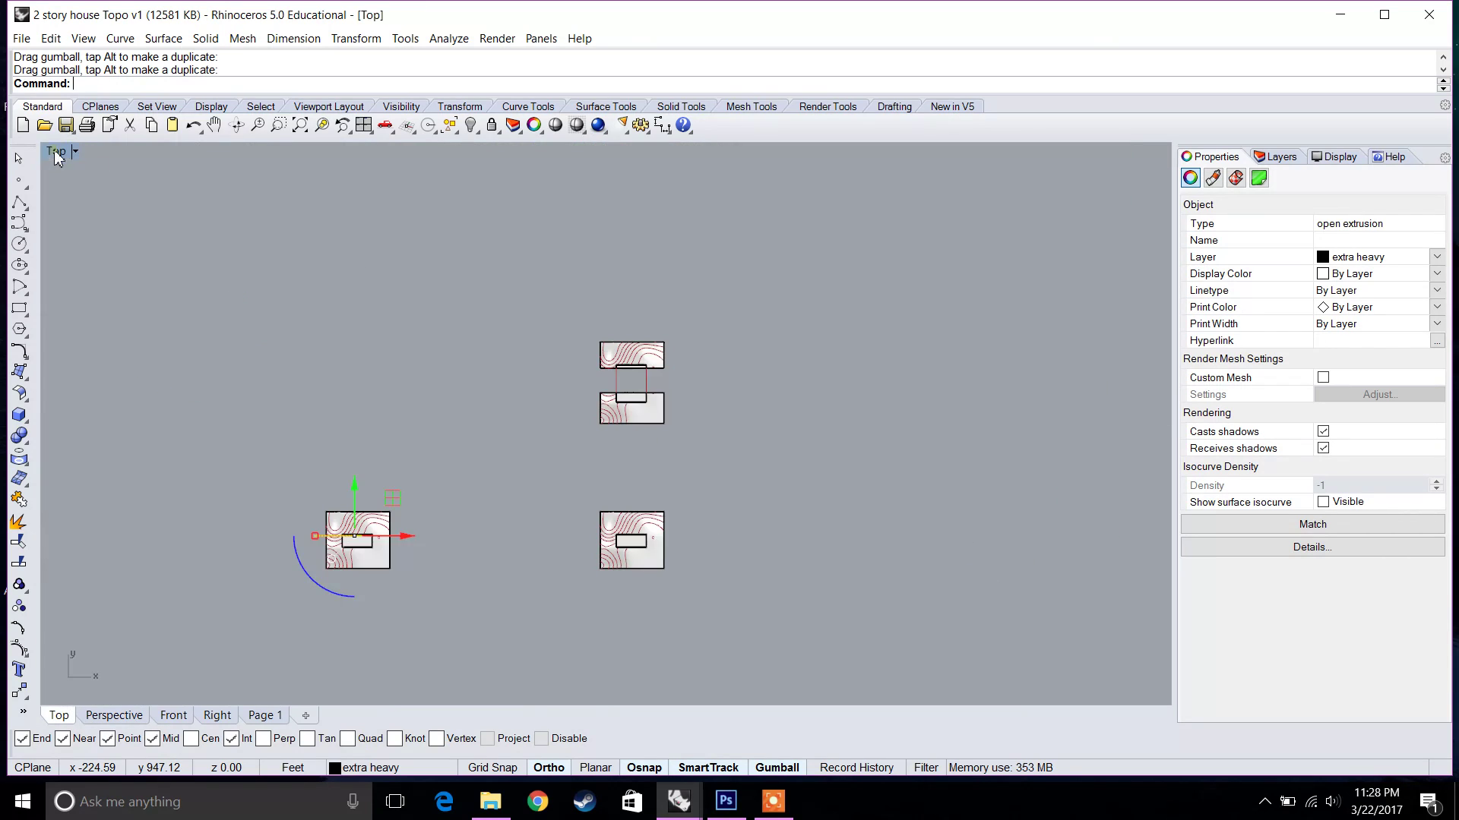
left_click(312, 127)
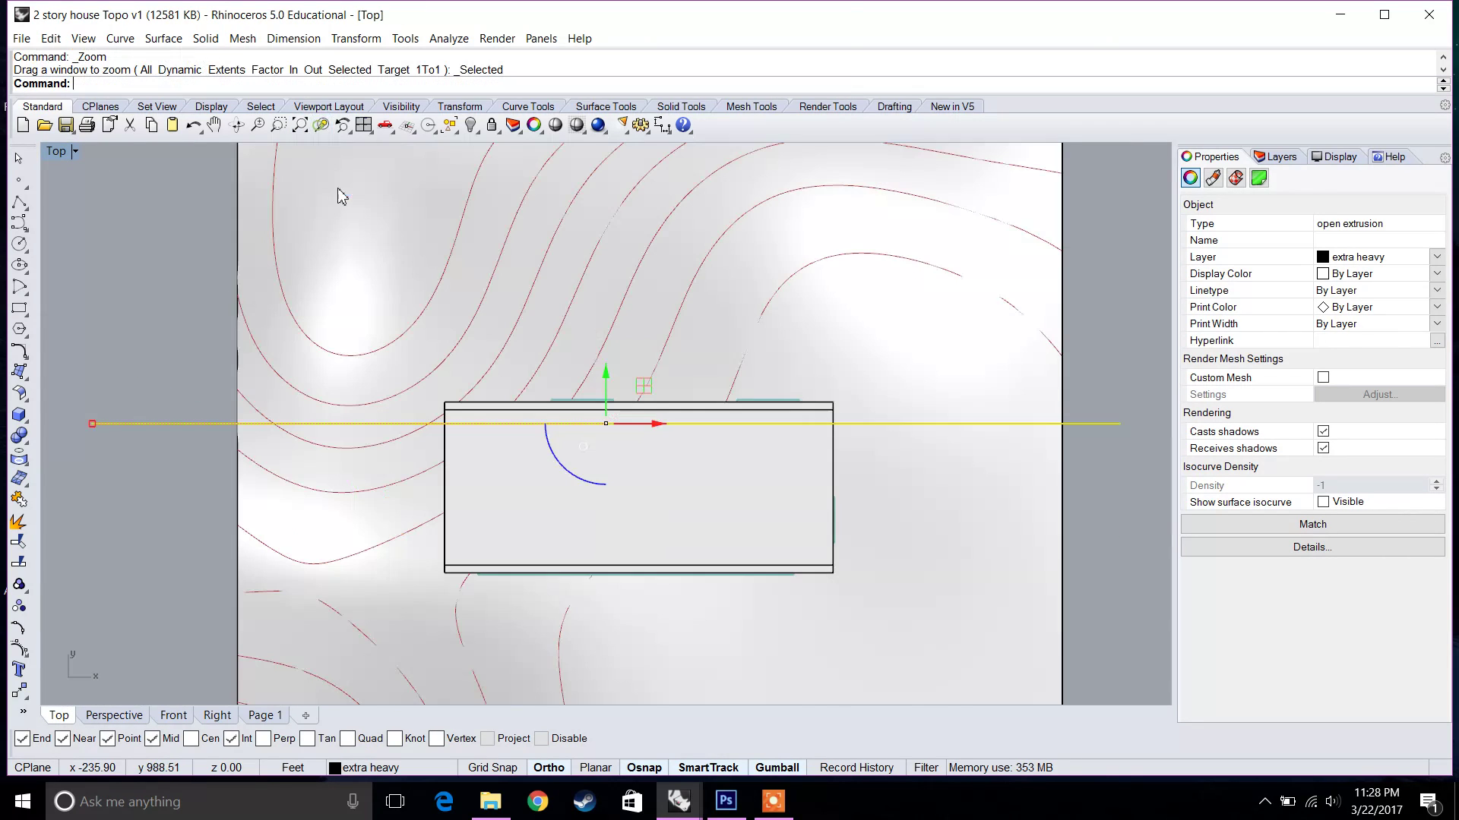
left_click(76, 153)
left_click(121, 252)
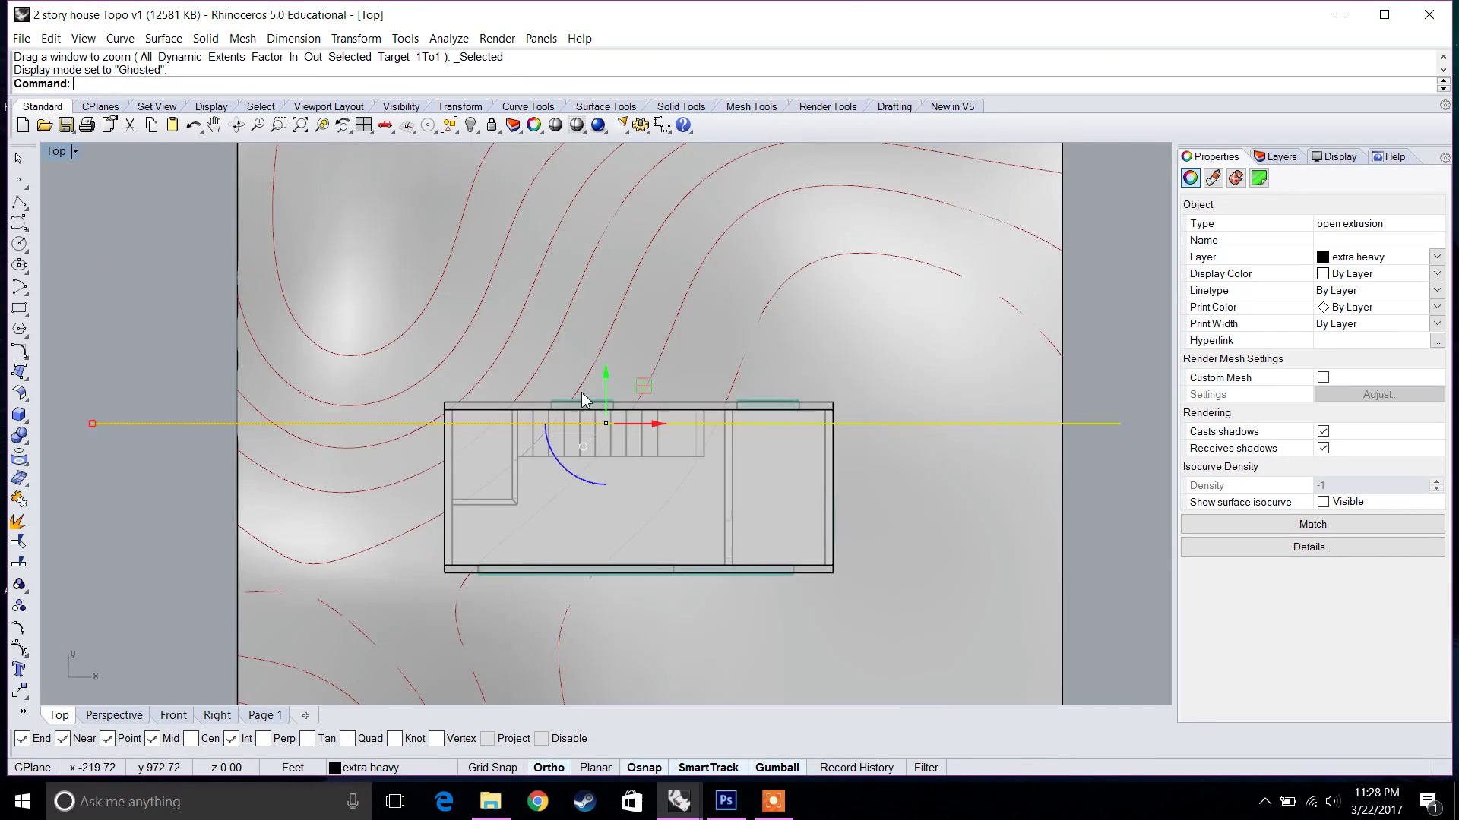
- Fine-tune the plane's position in plan so it cuts through the stair flight, and return to the maximized Perspective viewport
scroll(582, 401, "up", 3)
mouse_move(635, 407)
left_mouse_down()
mouse_move(634, 433)
mouse_move(638, 414)
left_mouse_up()
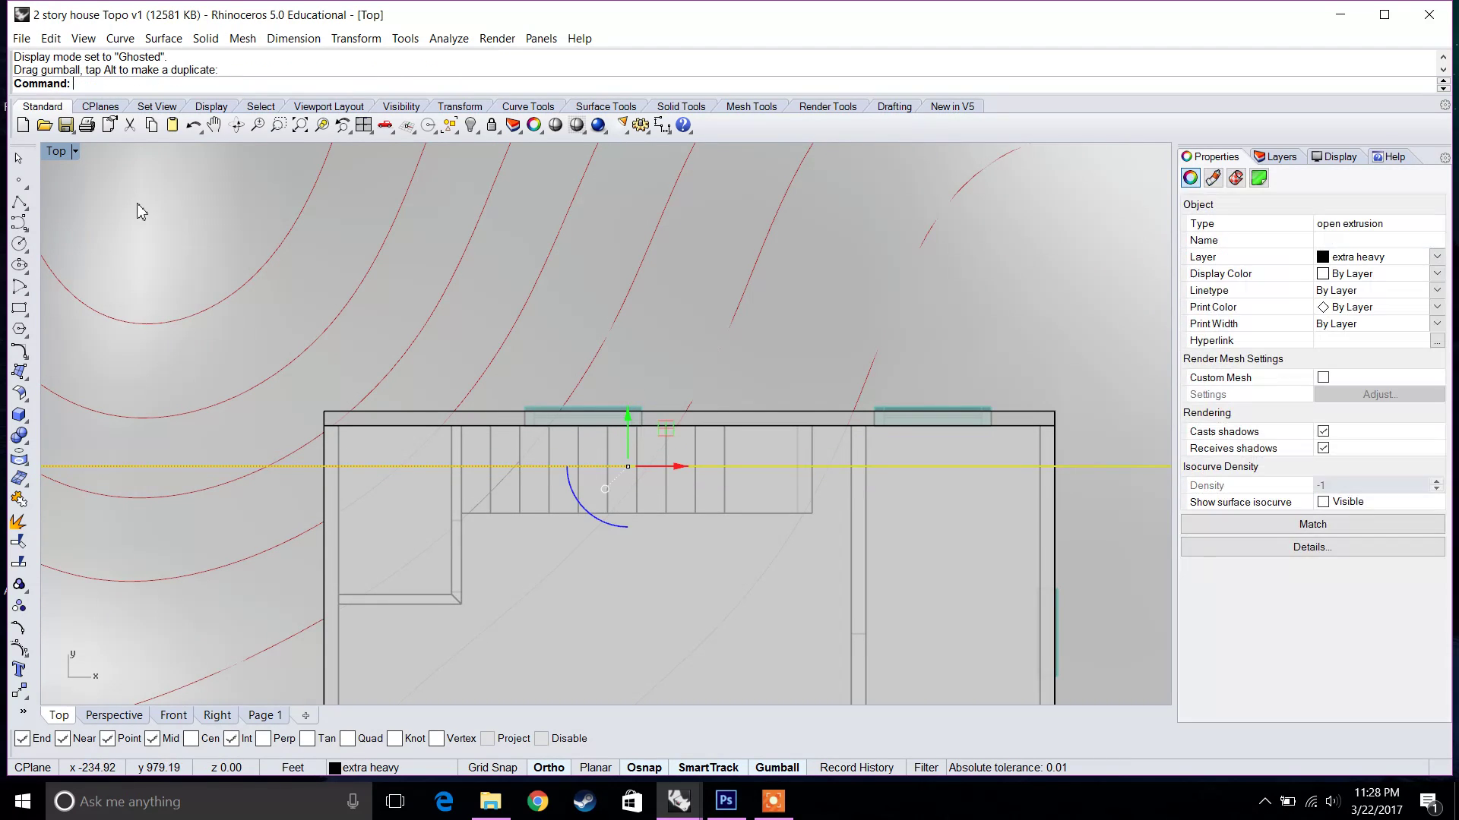
double_click(56, 154)
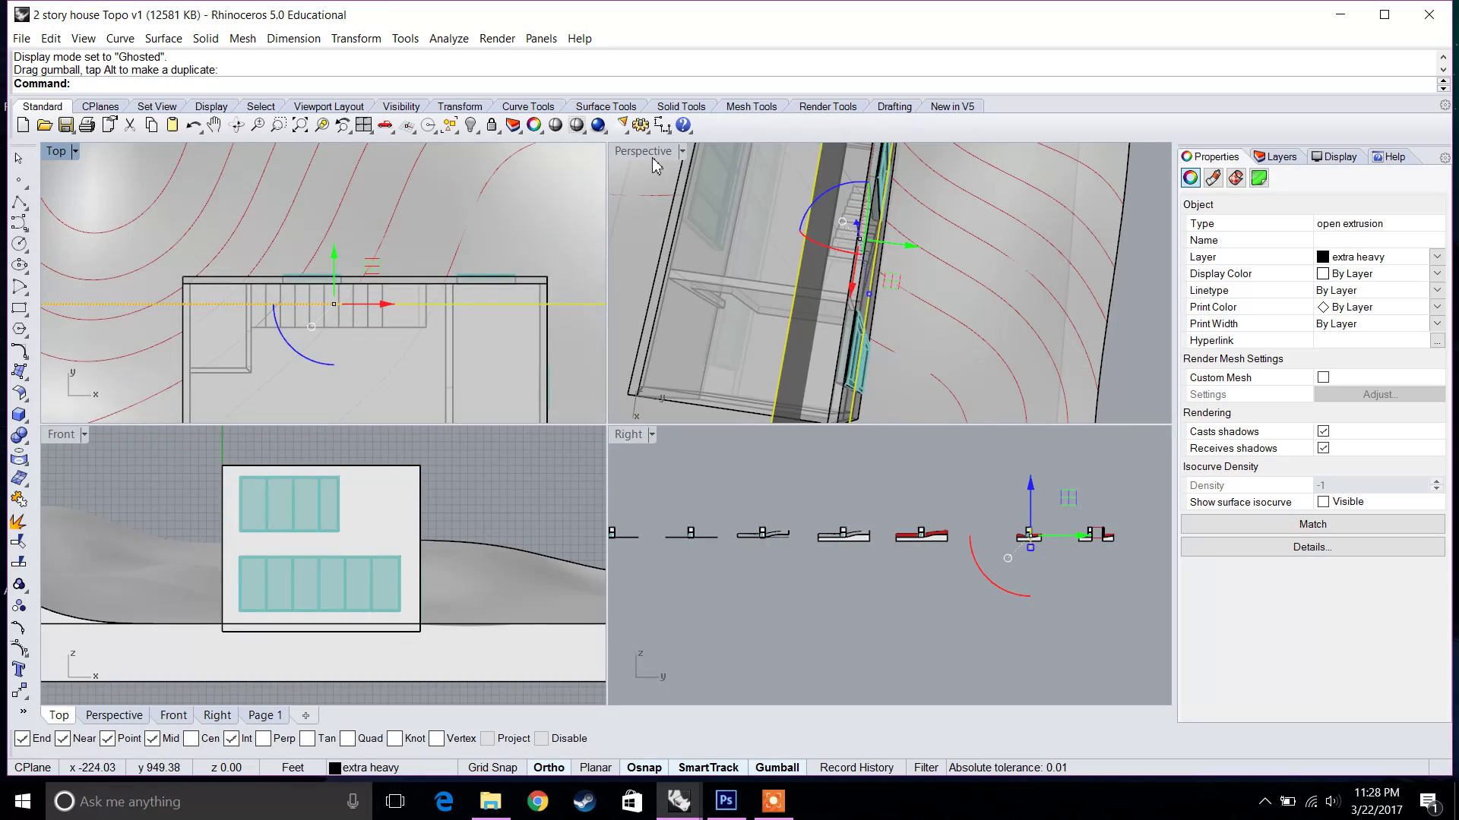
double_click(635, 152)
mouse_move(765, 303)
right_mouse_down()
mouse_move(897, 288)
mouse_move(814, 276)
mouse_move(699, 292)
mouse_move(730, 234)
mouse_move(755, 283)
right_mouse_up()
left_click(927, 354)
right_click_drag(928, 354, 691, 334)
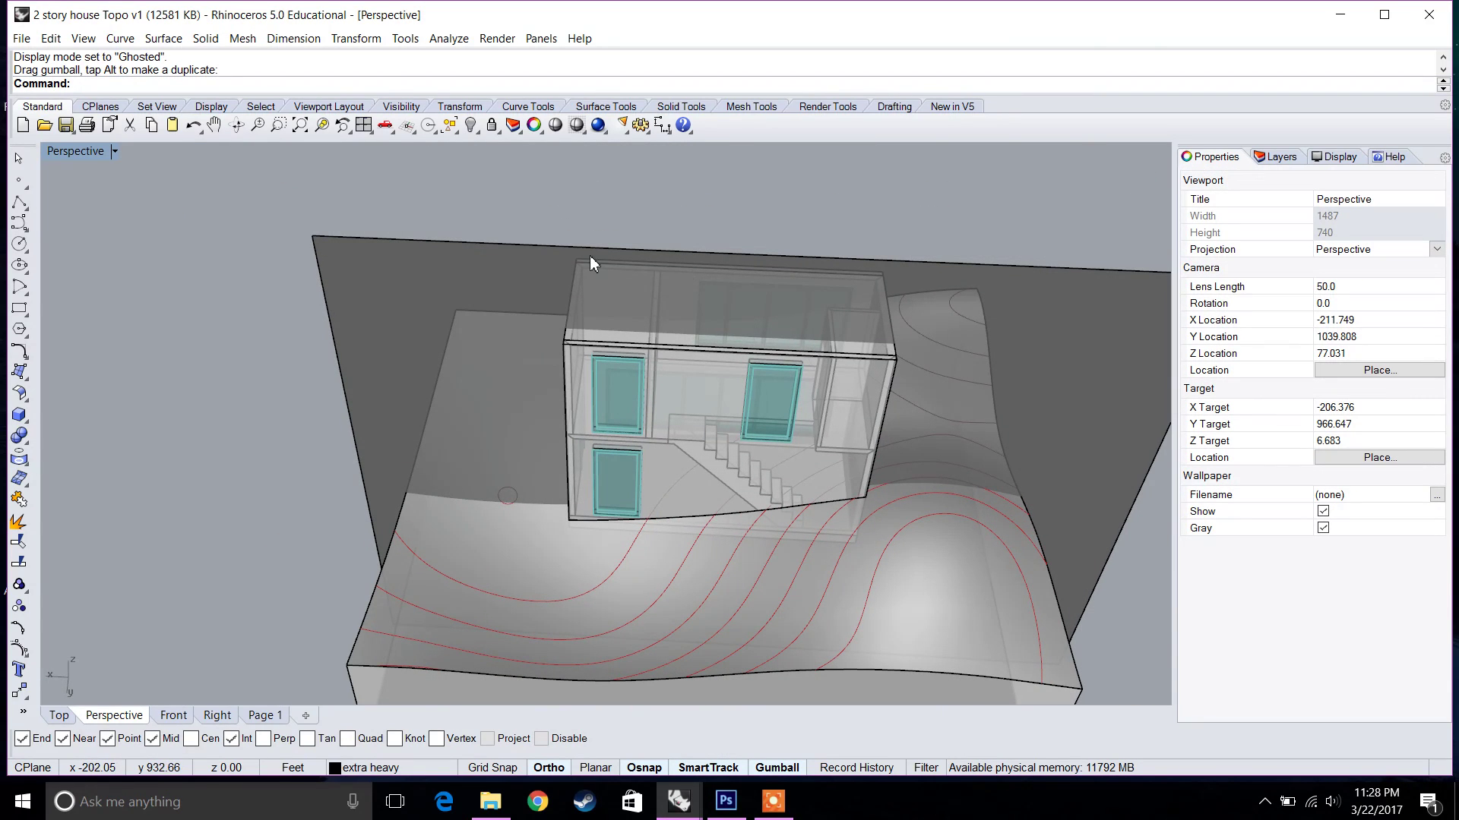
- Start the Split command and select the whole house and terrain as the objects to split, excluding the vertical plane
type("split")
key("Return")
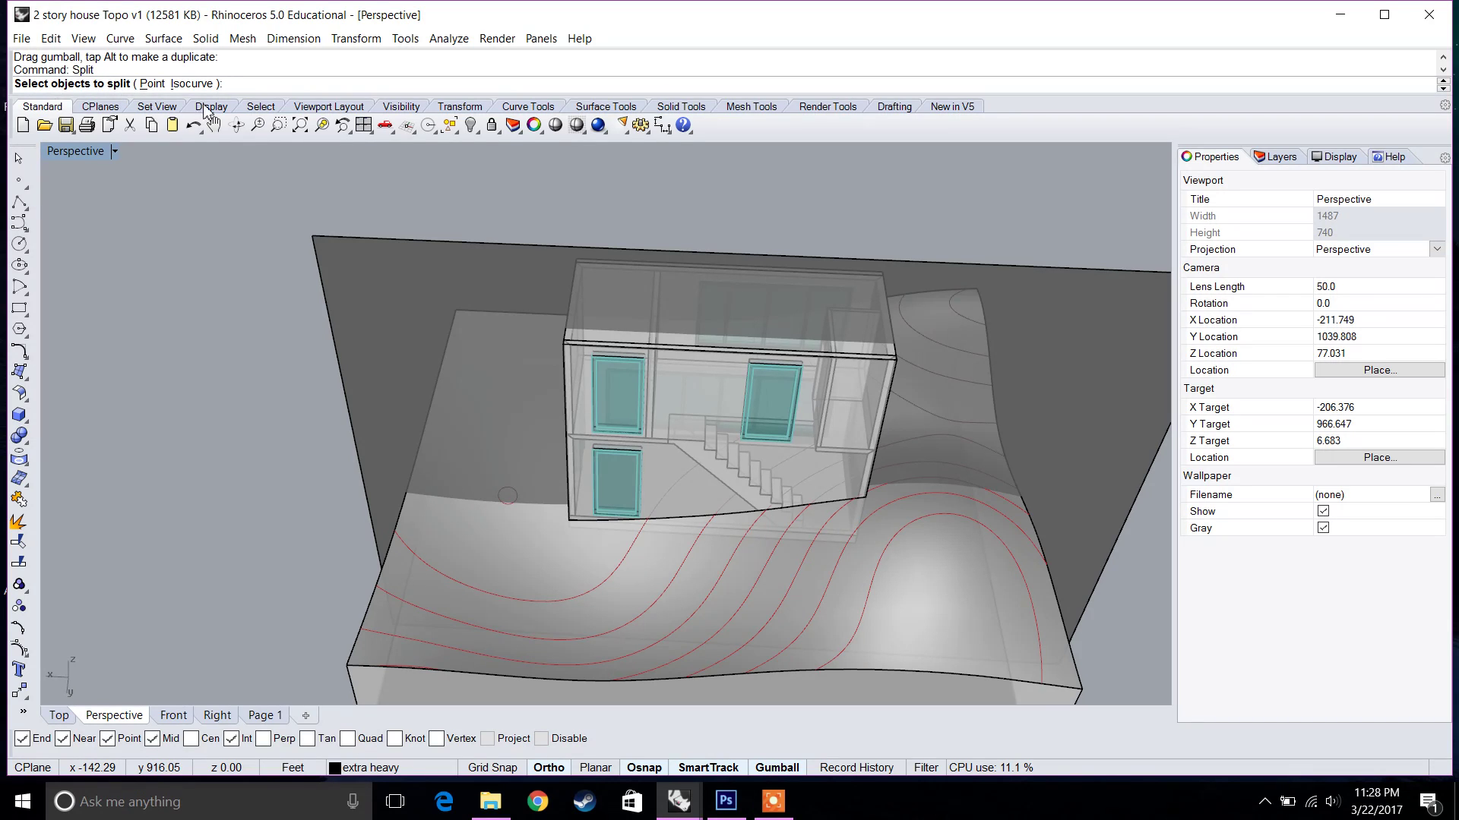
scroll(283, 161, "down", 6)
right_click_drag(297, 187, 323, 262)
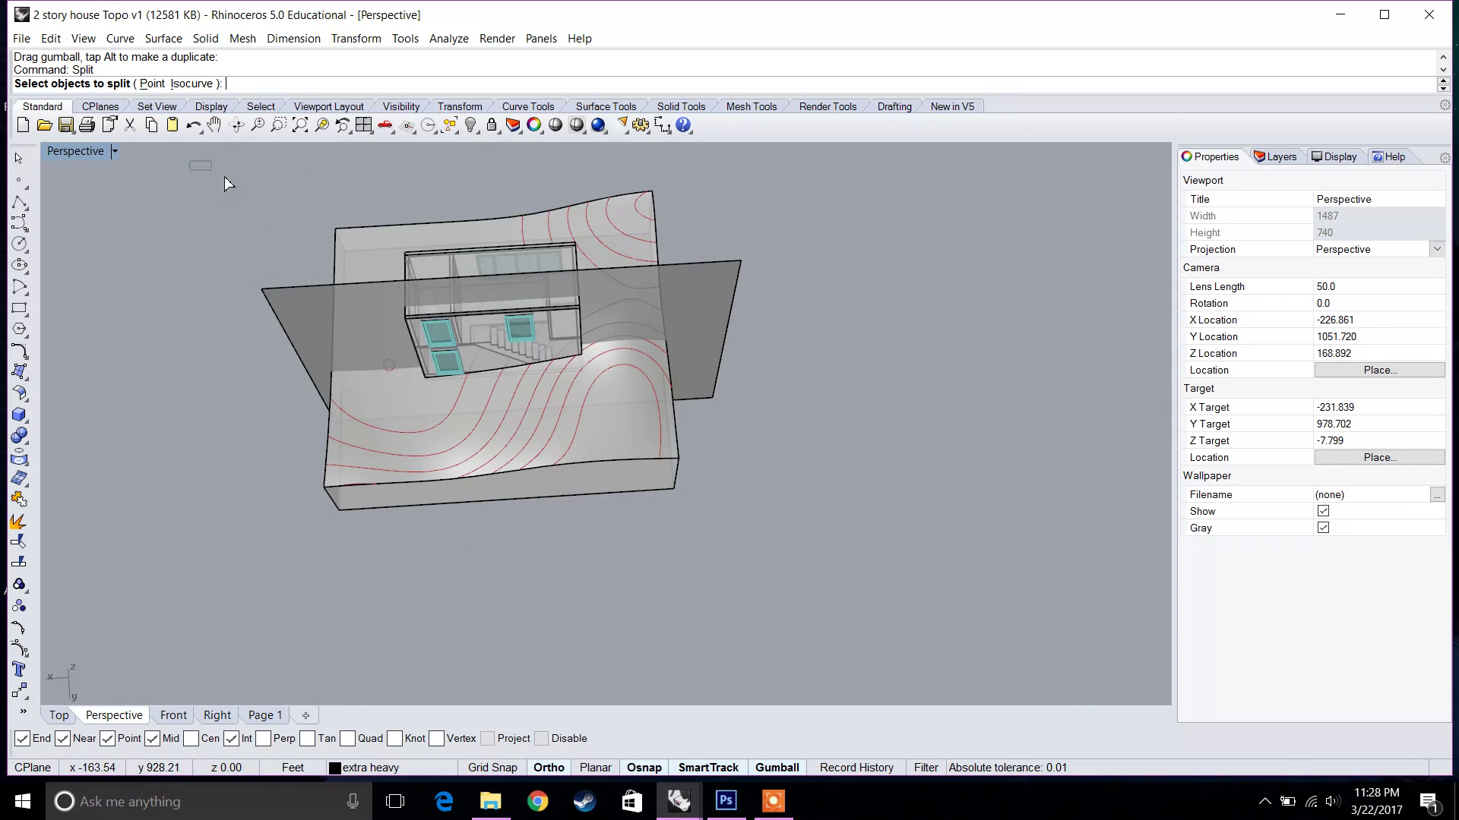
left_click_drag(226, 182, 912, 608)
left_click(700, 309, "ctrl")
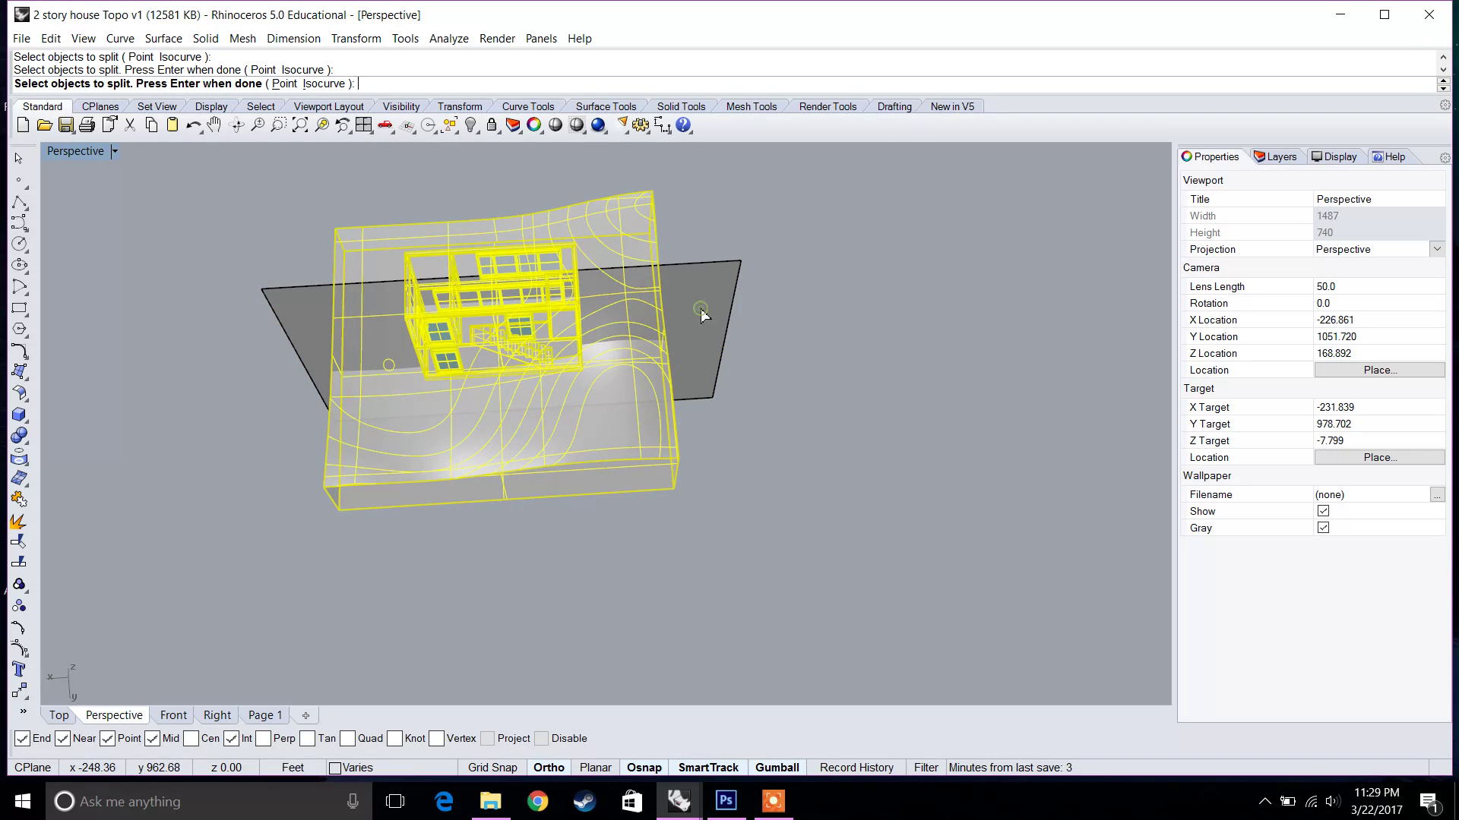
right_click_drag(700, 308, 676, 217)
scroll(616, 212, "up", 5)
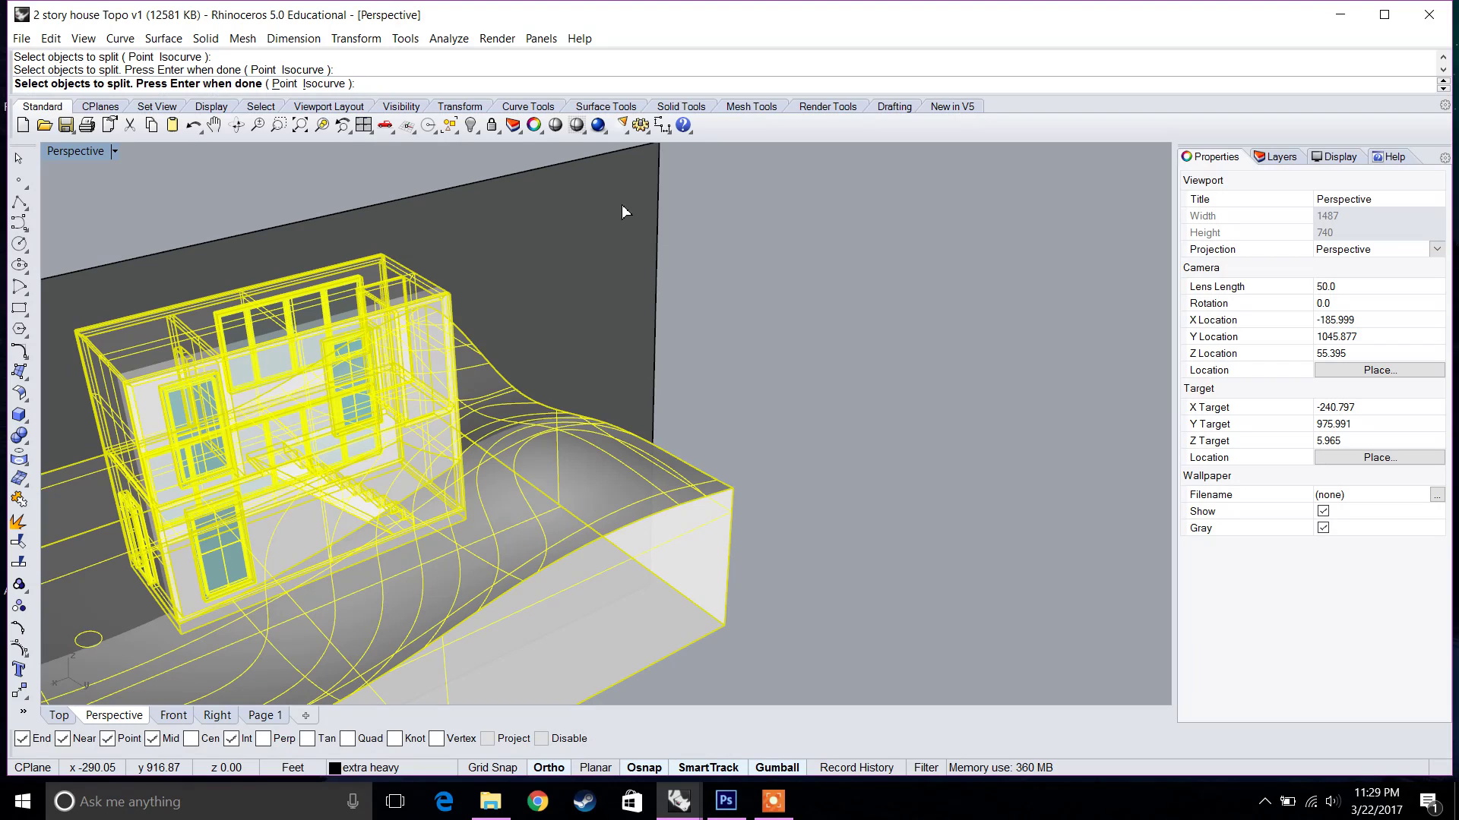
- Confirm the house and terrain without the vertical plane, and split them using that plane as the cutting object
left_click(647, 189)
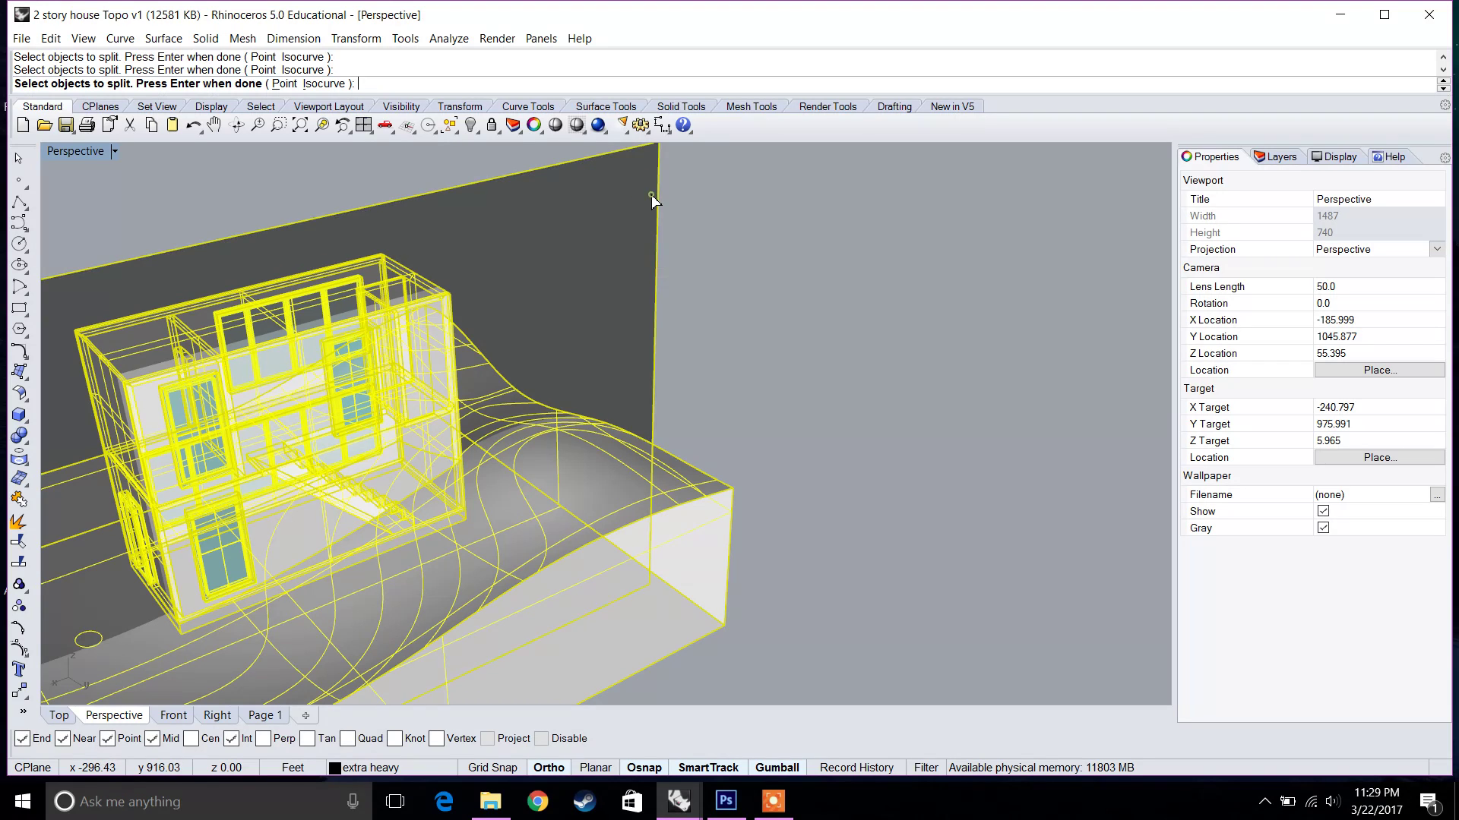
left_click(618, 196, "ctrl")
scroll(606, 236, "down", 6)
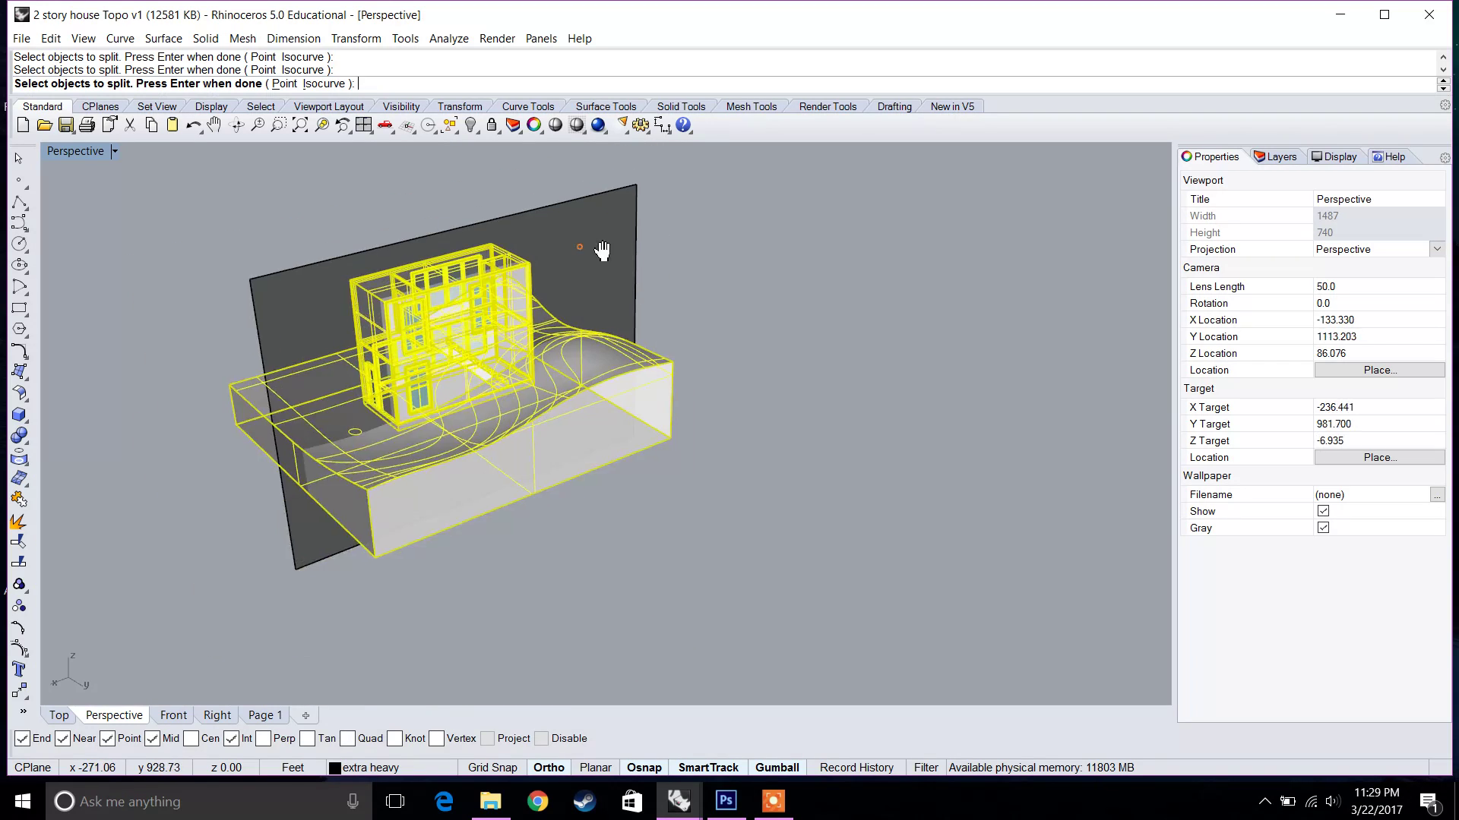
right_click_drag(601, 249, 703, 250, "shift")
right_click_drag(480, 254, 551, 285)
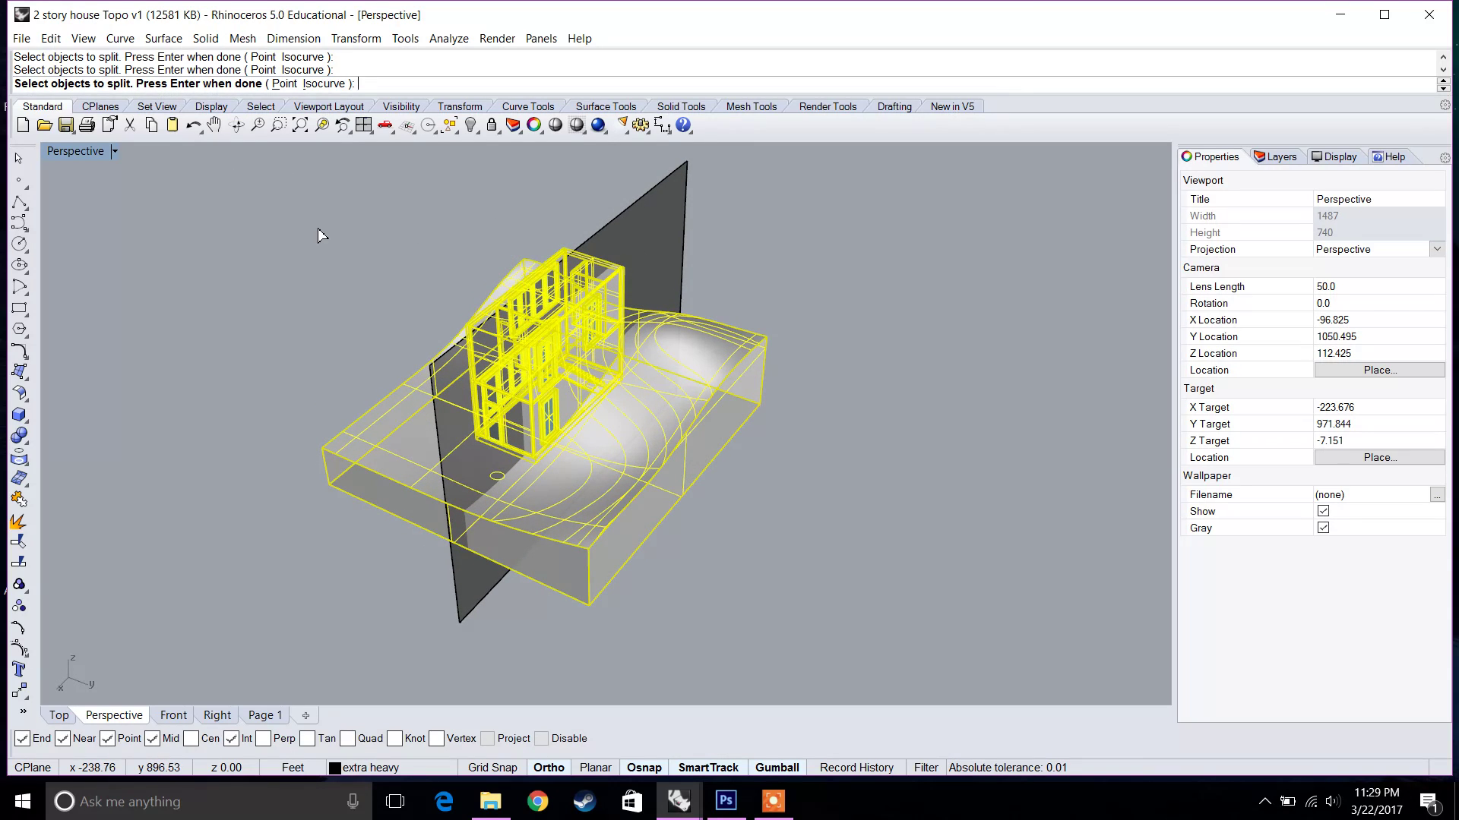
key("Return")
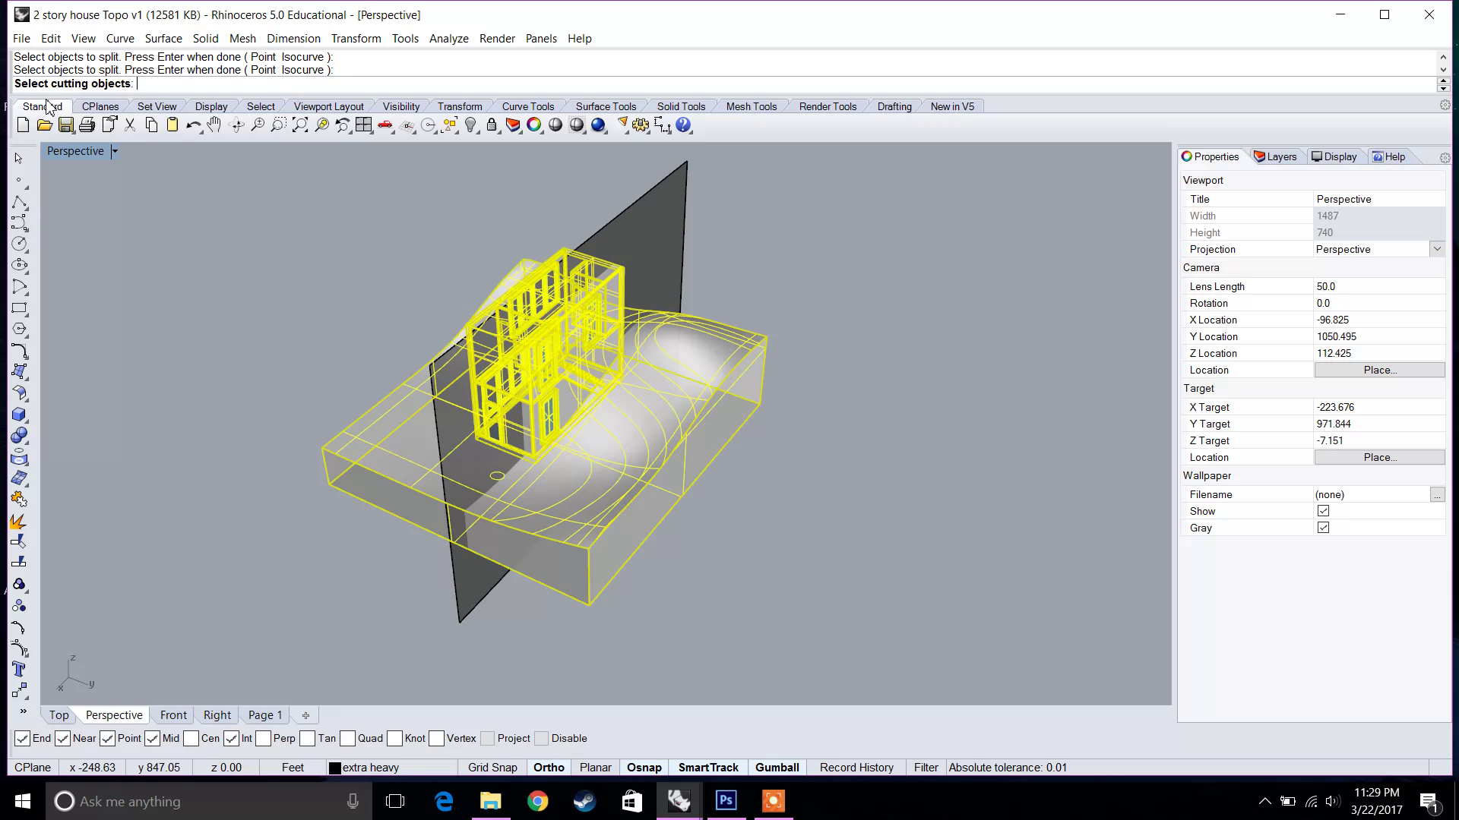
right_click_drag(559, 391, 608, 228)
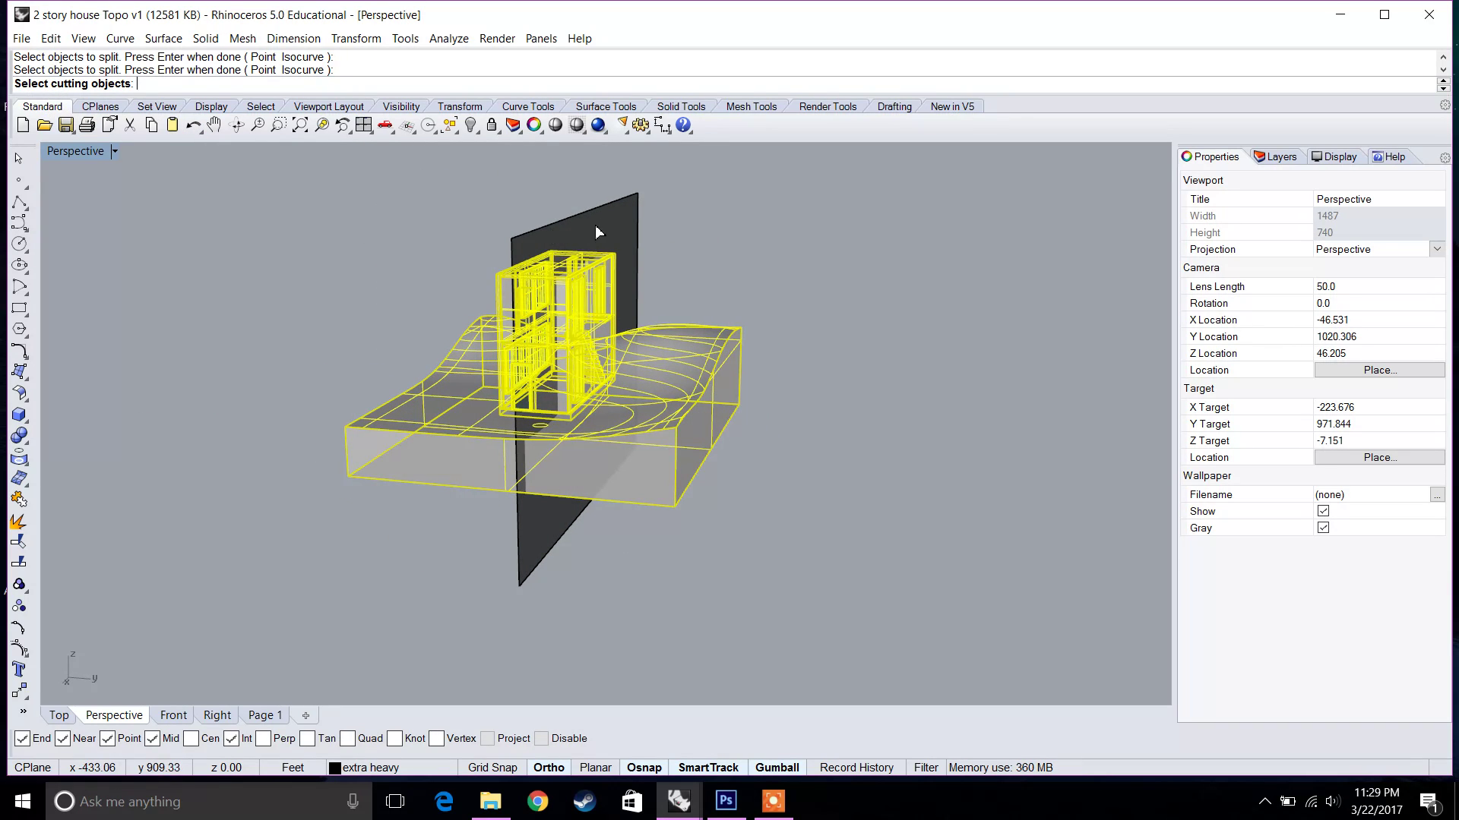
left_click(614, 233)
key("Return")
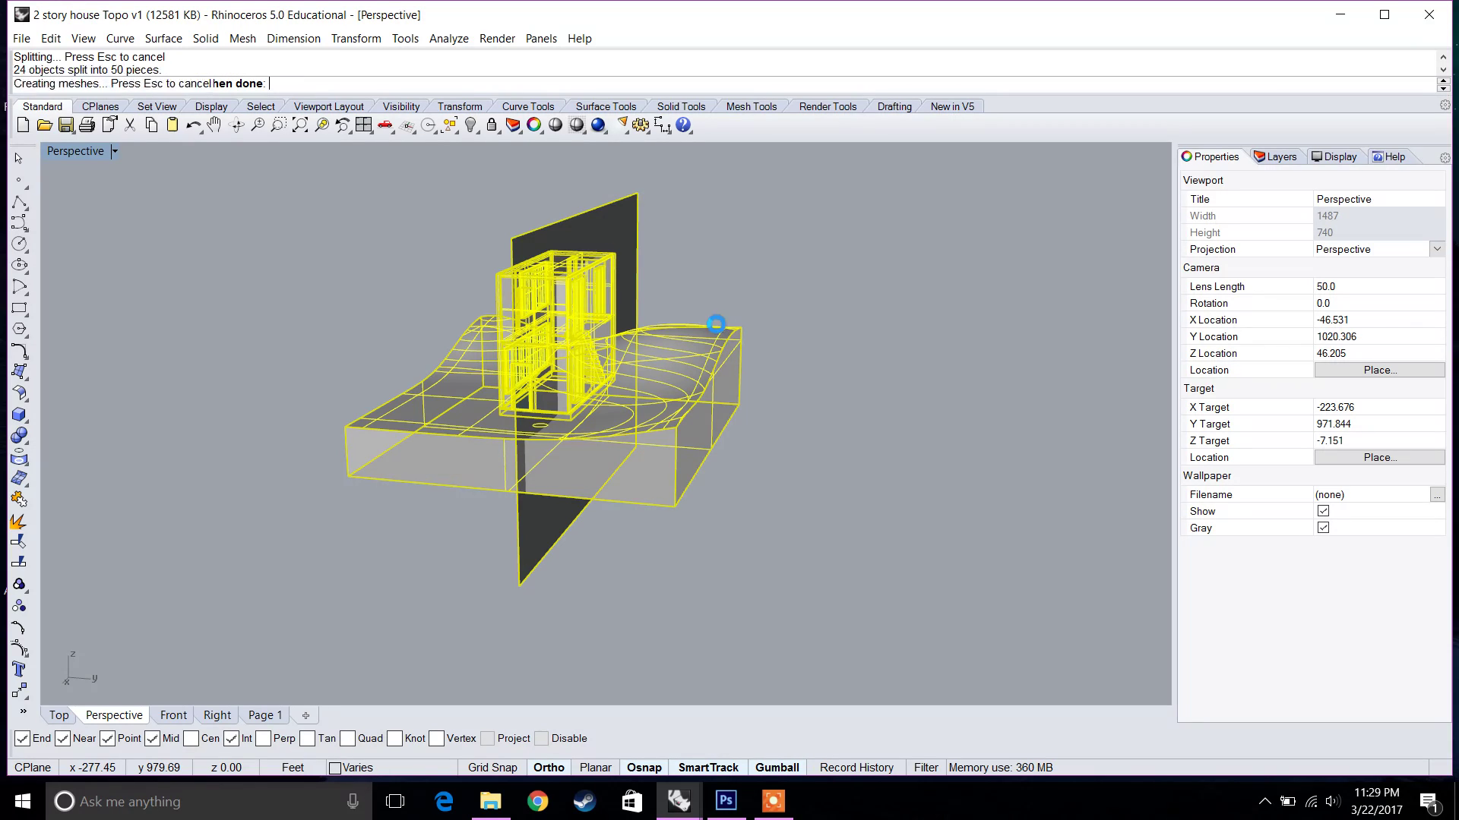
- Inspect the split house and terrain on both sides of the cutting plane, leaving no piece selected
right_click_drag(668, 275, 659, 333)
scroll(518, 296, "up", 5)
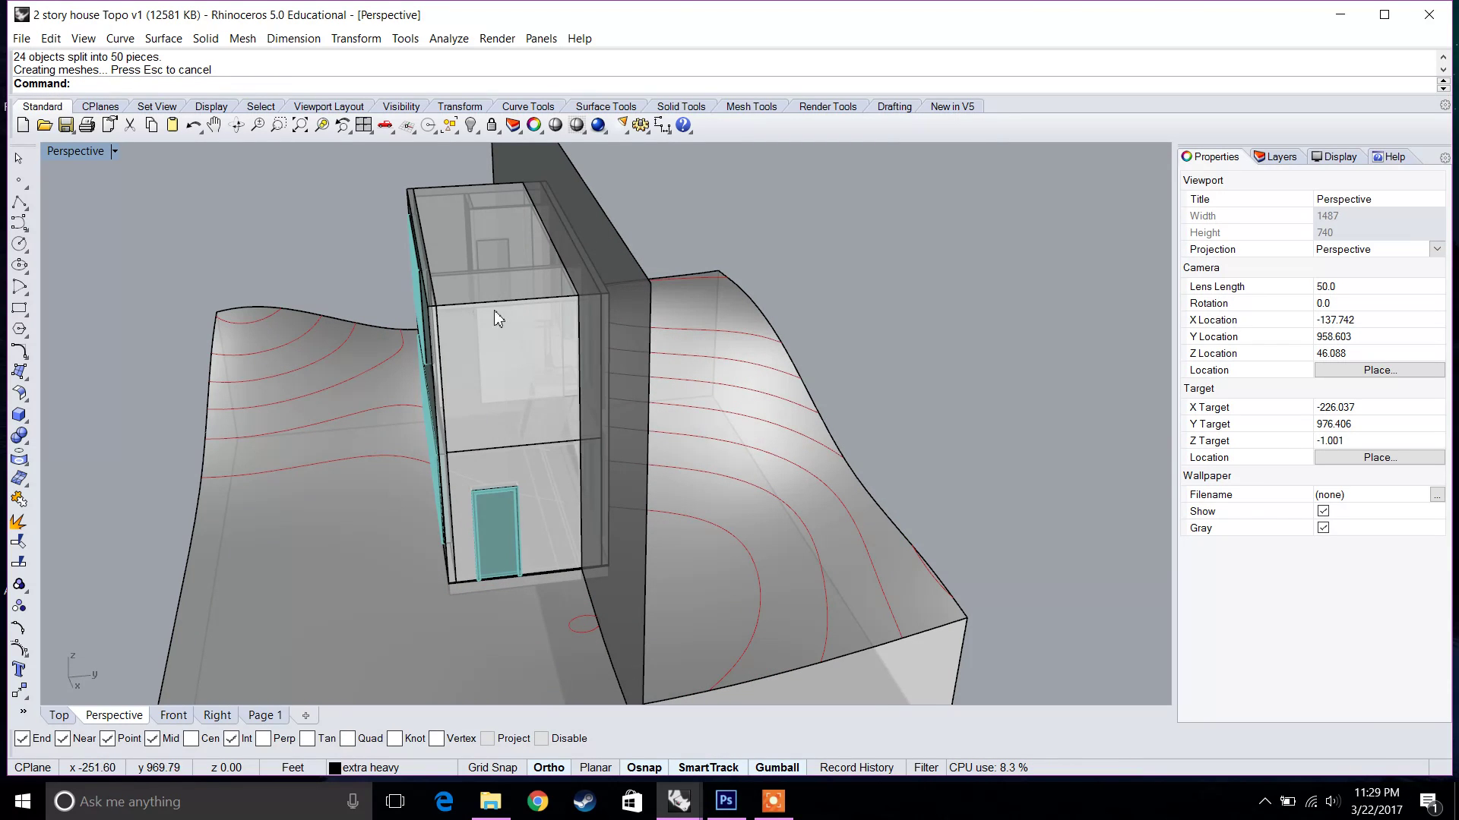
left_click(494, 310)
right_click_drag(927, 365, 773, 354)
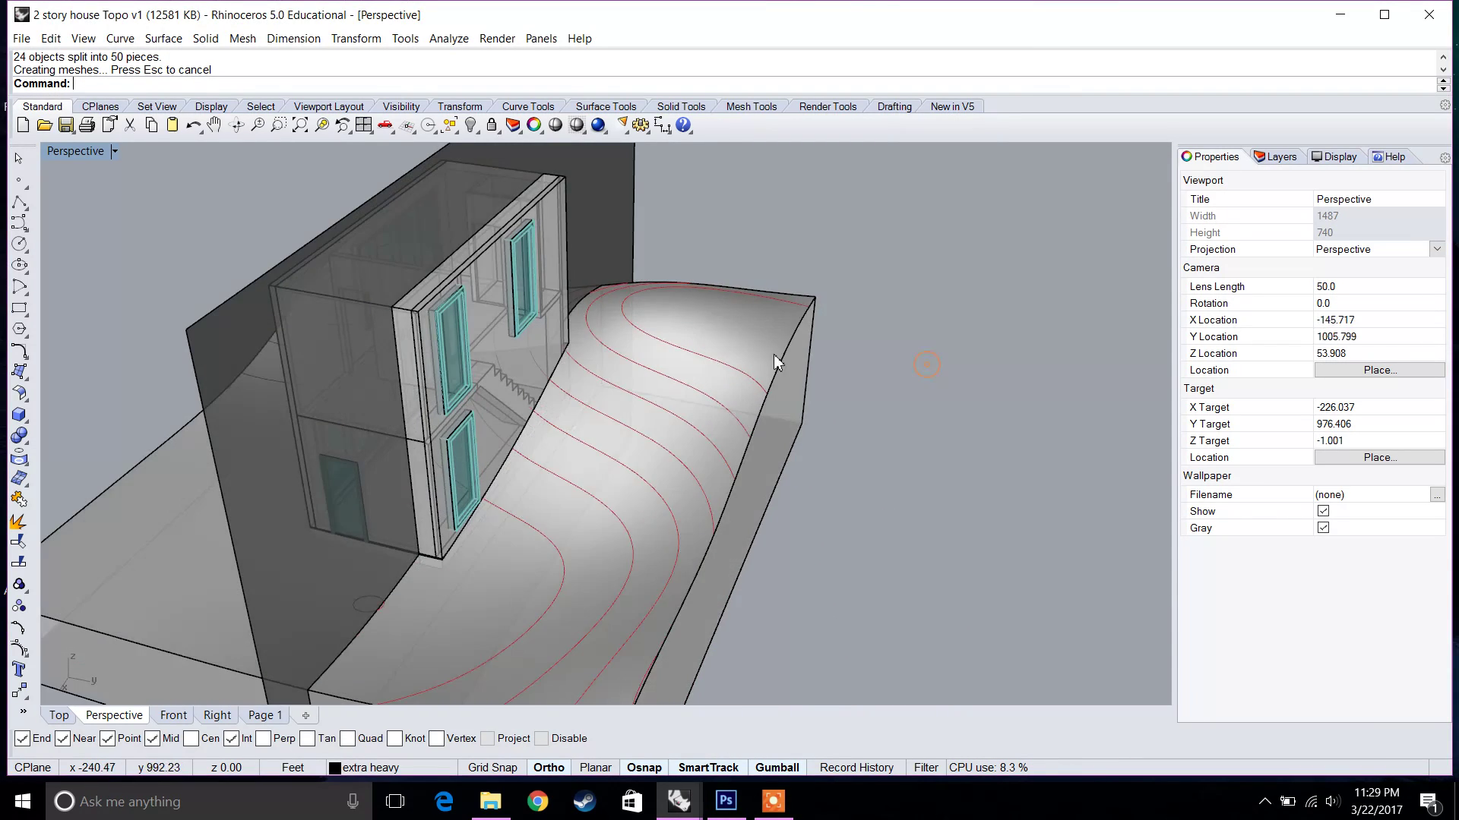
left_click(440, 328)
left_click(758, 362)
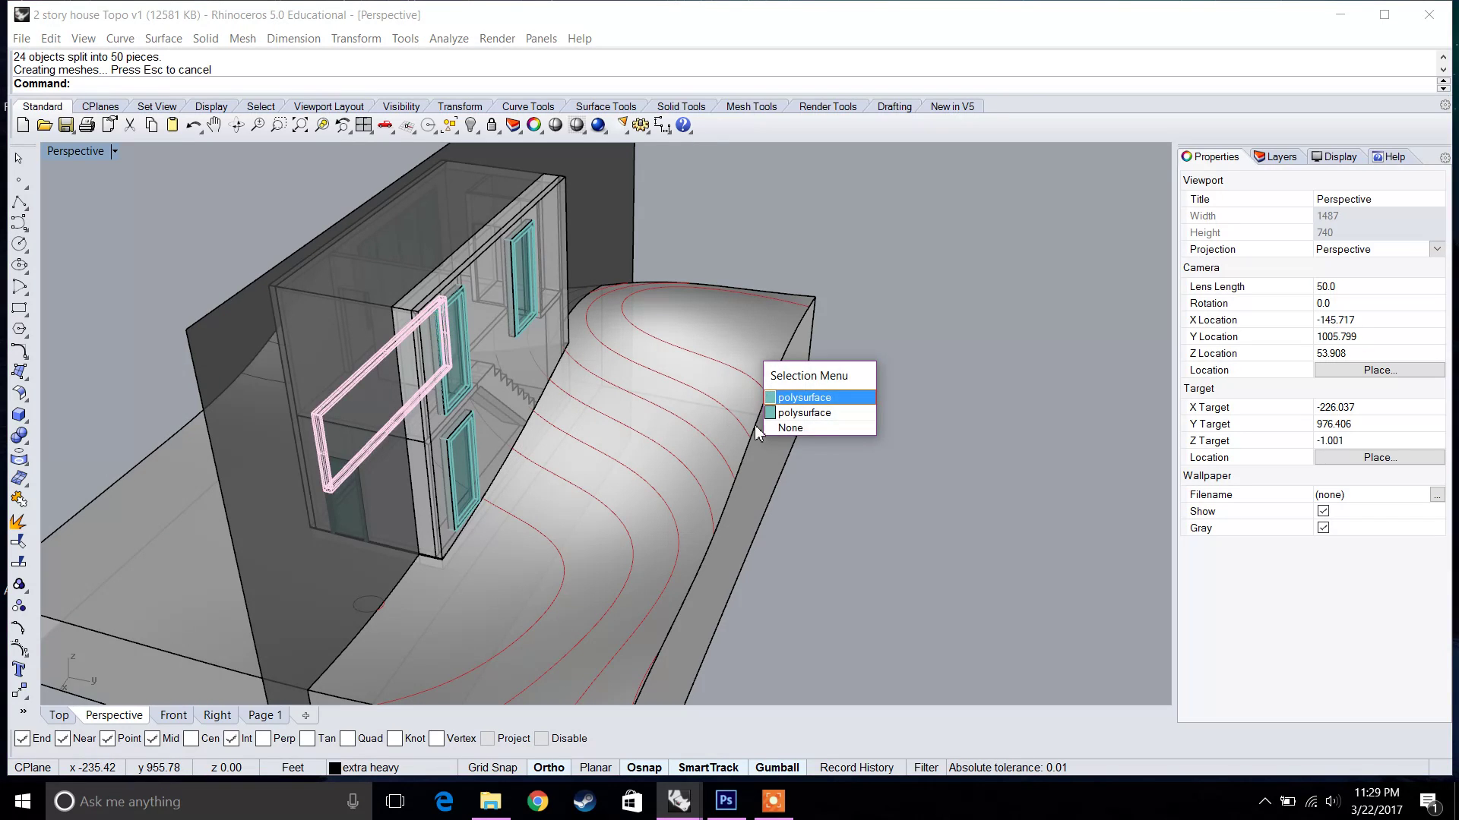
left_click(854, 523)
scroll(777, 523, "down", 5)
right_click_drag(516, 544, 406, 454)
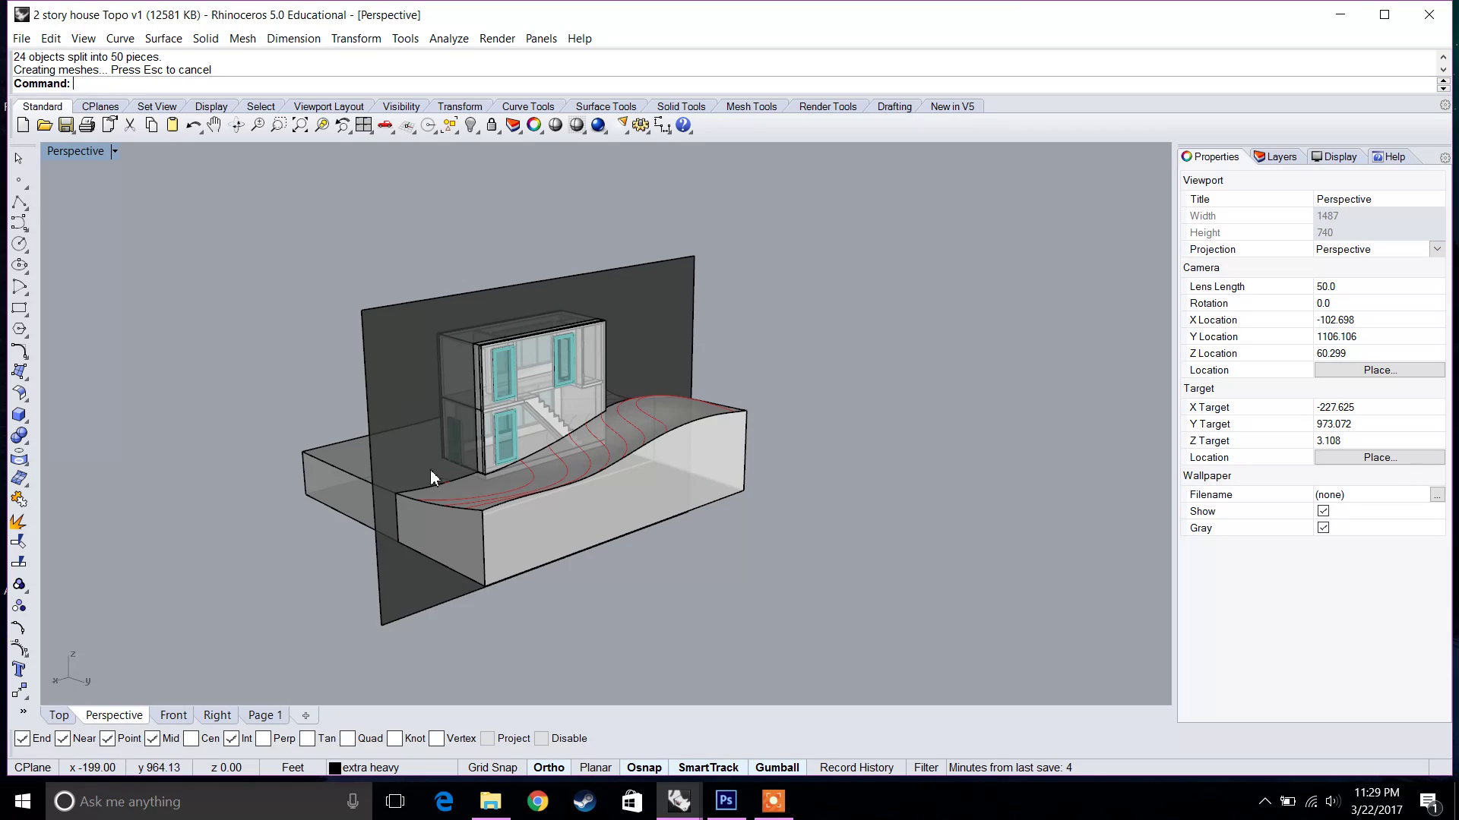
right_click_drag(494, 393, 641, 433)
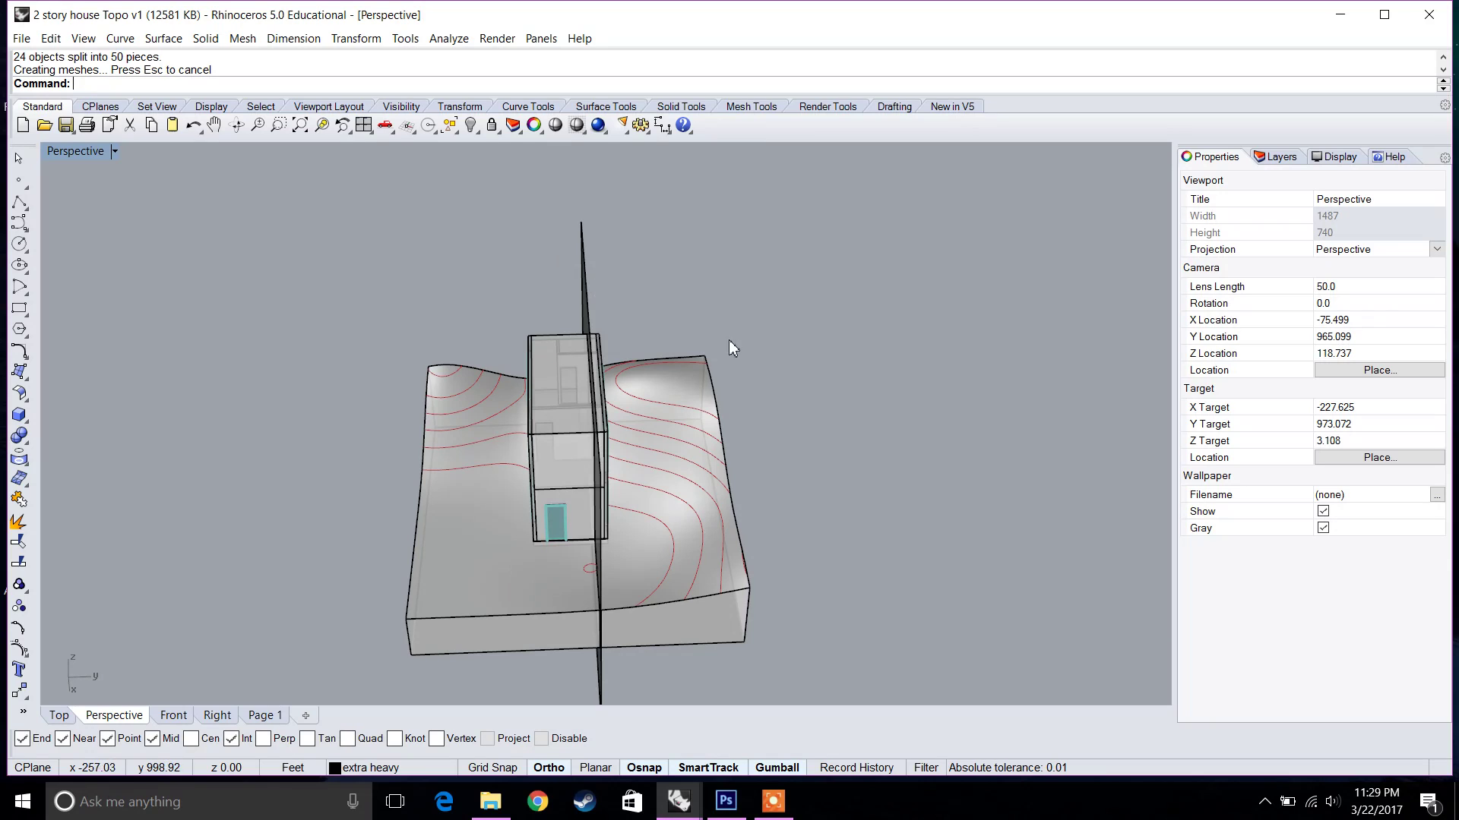
- Maximize the Top viewport and frame the whole house, terrain and cutting plane in plan
double_click(68, 148)
double_click(67, 149)
scroll(365, 265, "down", 10)
scroll(422, 263, "down", 4)
right_click_drag(422, 262, 433, 307)
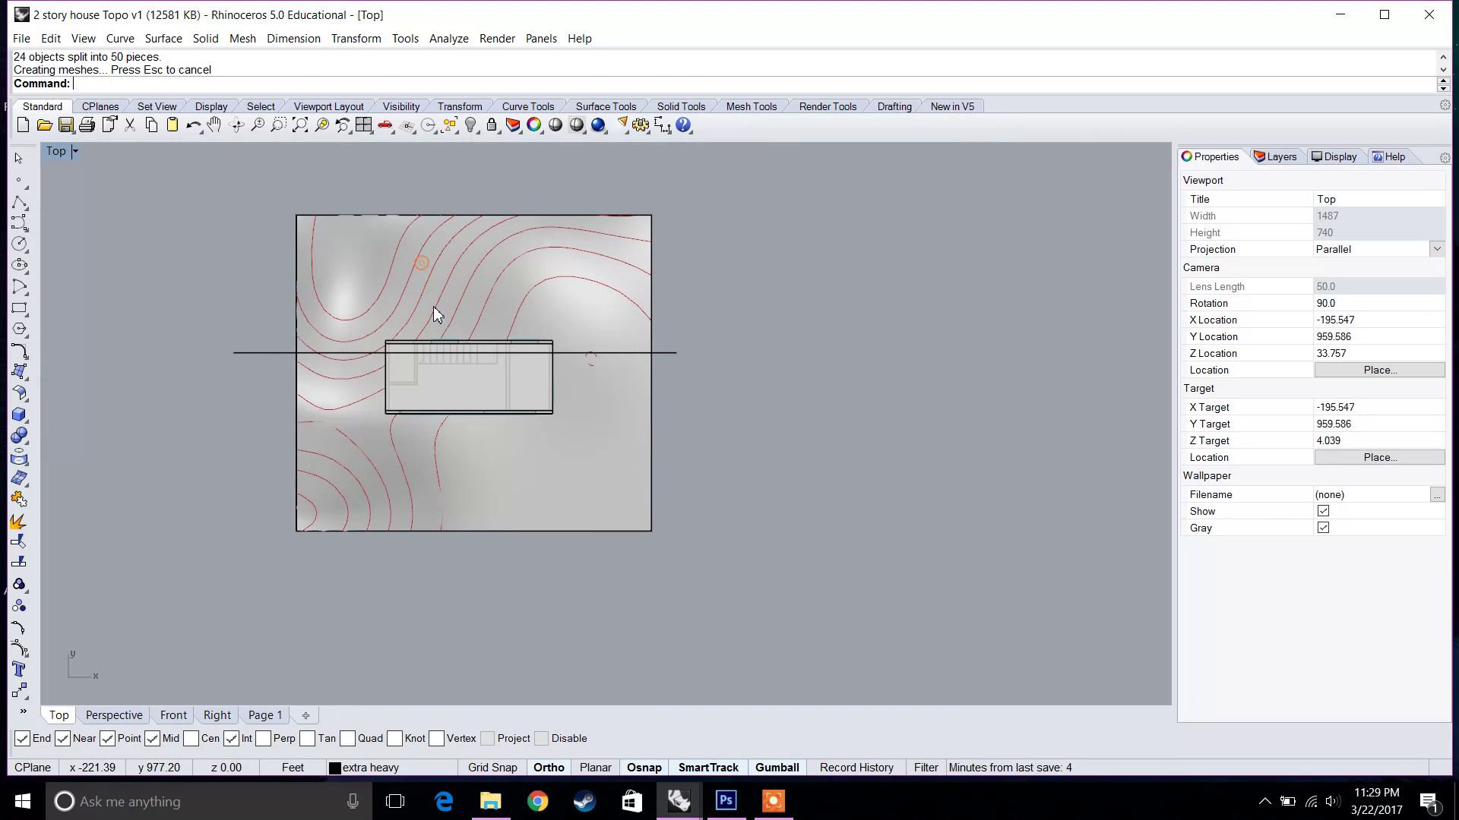
- Try selecting the pieces above the cut line in plan with selection boxes that stop at or cross the line
left_click_drag(178, 192, 757, 352)
left_click(676, 341)
scroll(712, 347, "up", 4)
right_click_drag(715, 347, 804, 382)
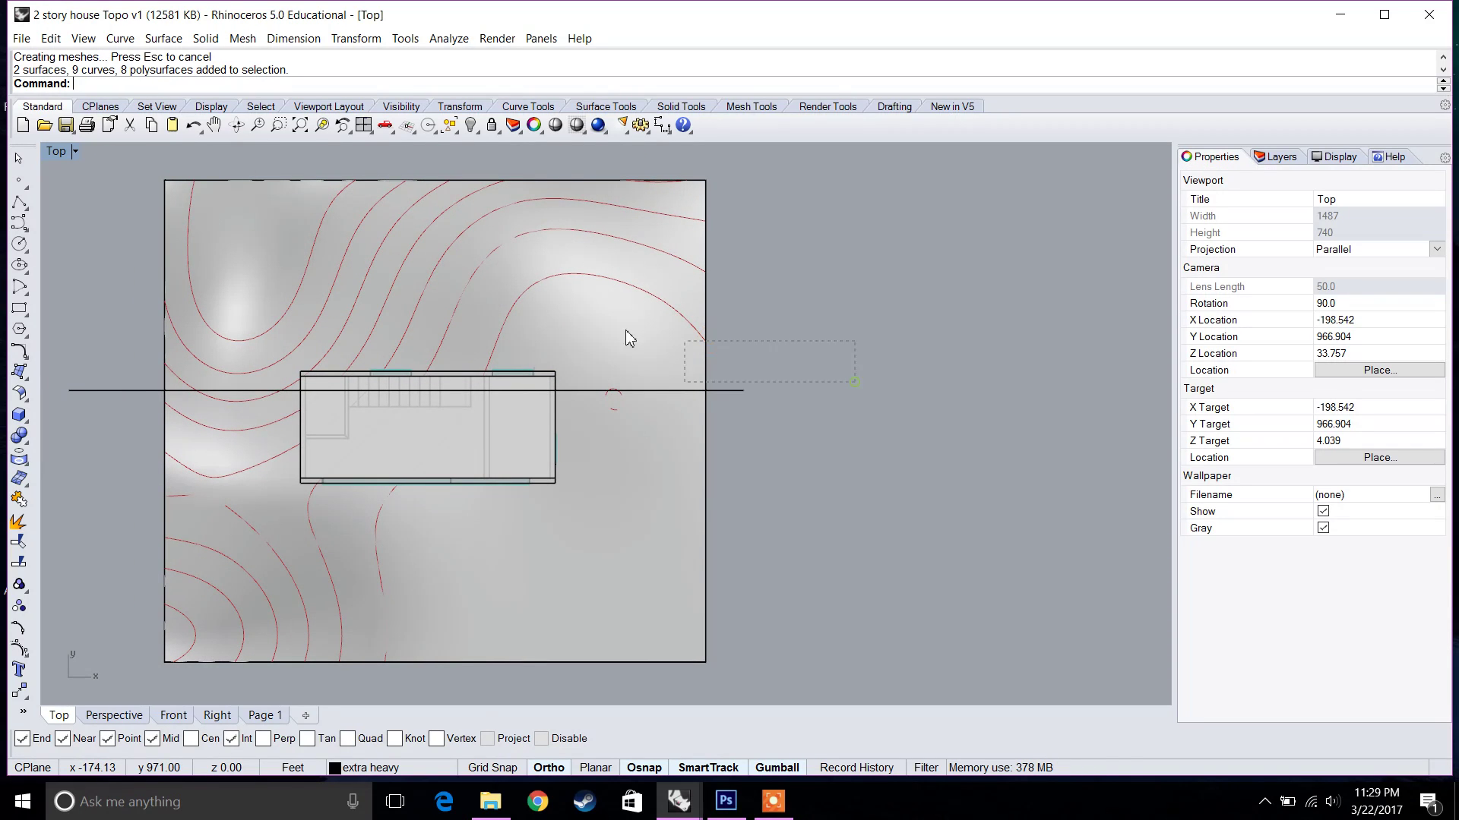
left_click_drag(160, 199, 707, 384)
scroll(494, 394, "up", 5)
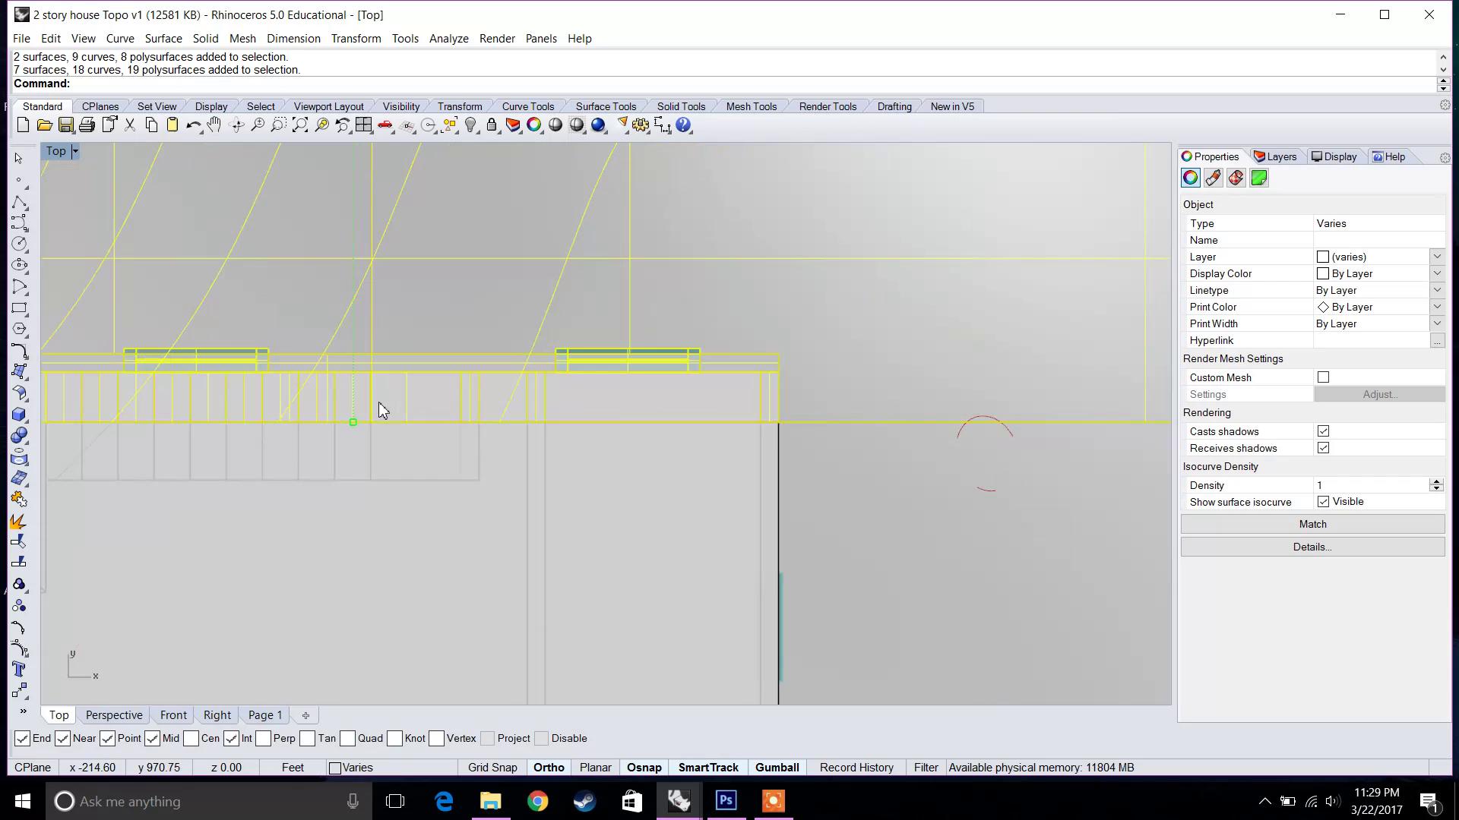
scroll(722, 430, "down", 3)
scroll(722, 430, "down", 3)
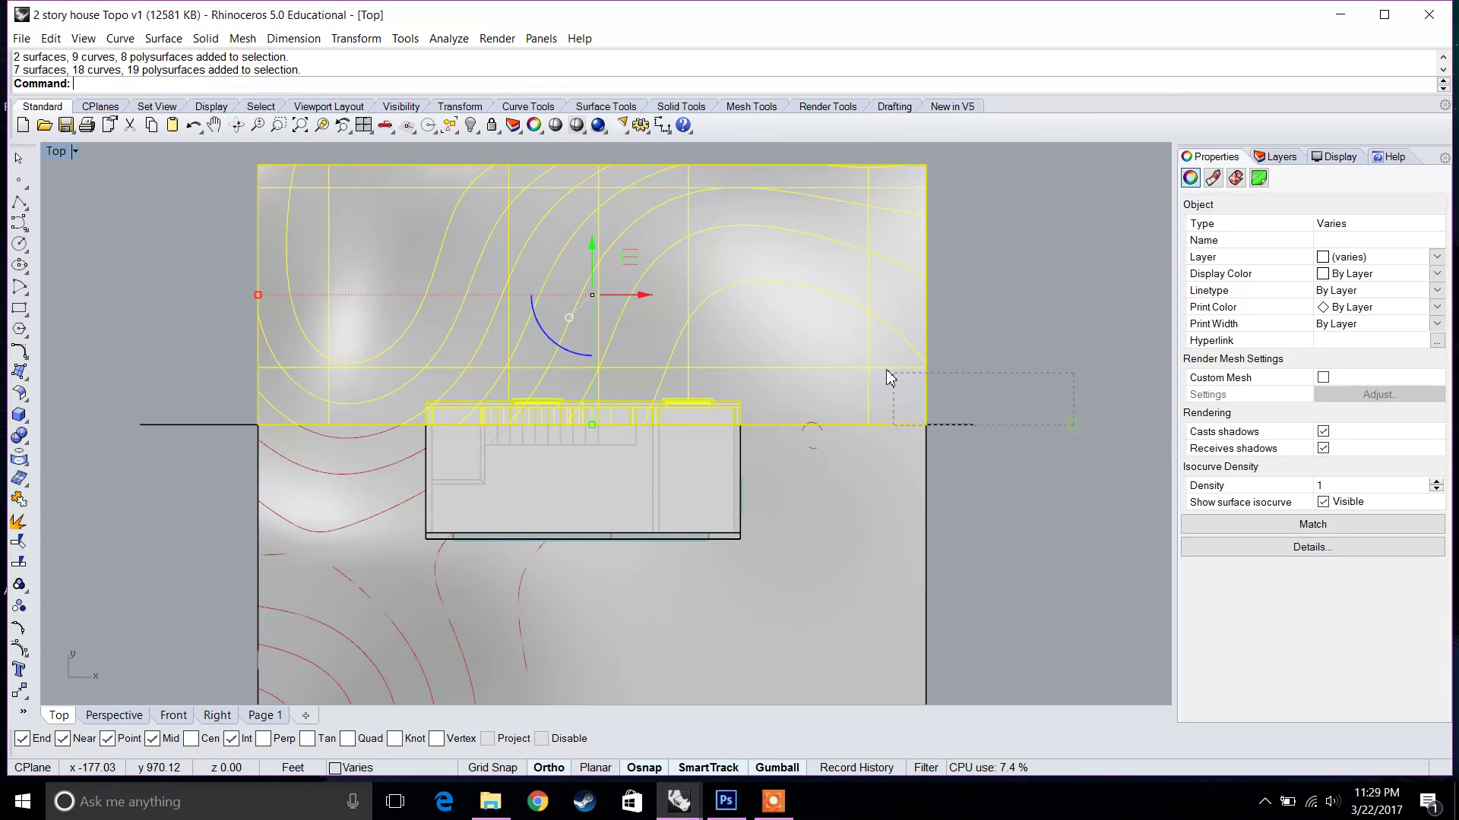
left_click_drag(357, 263, 136, 228)
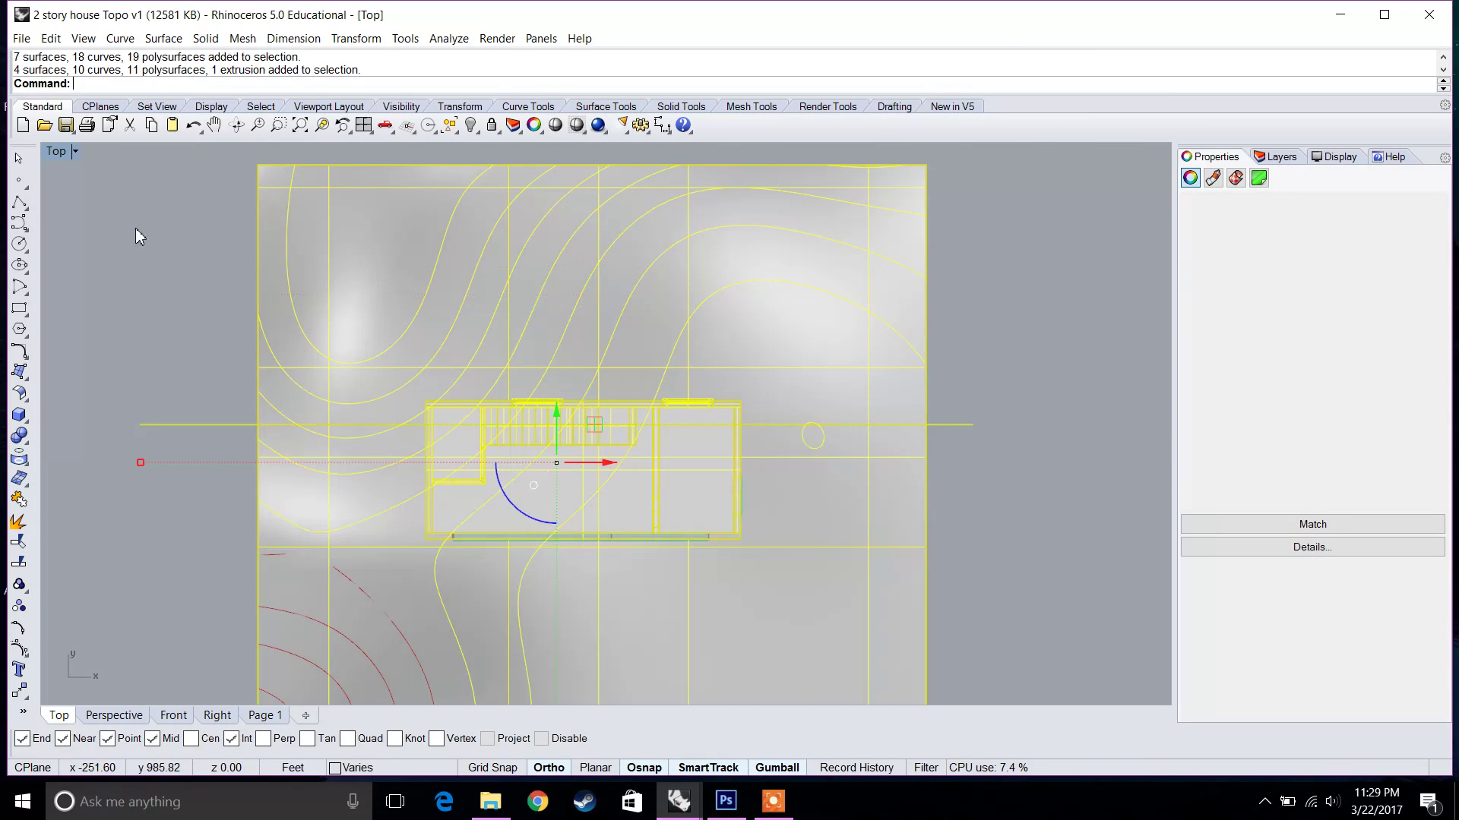
left_click(1052, 402)
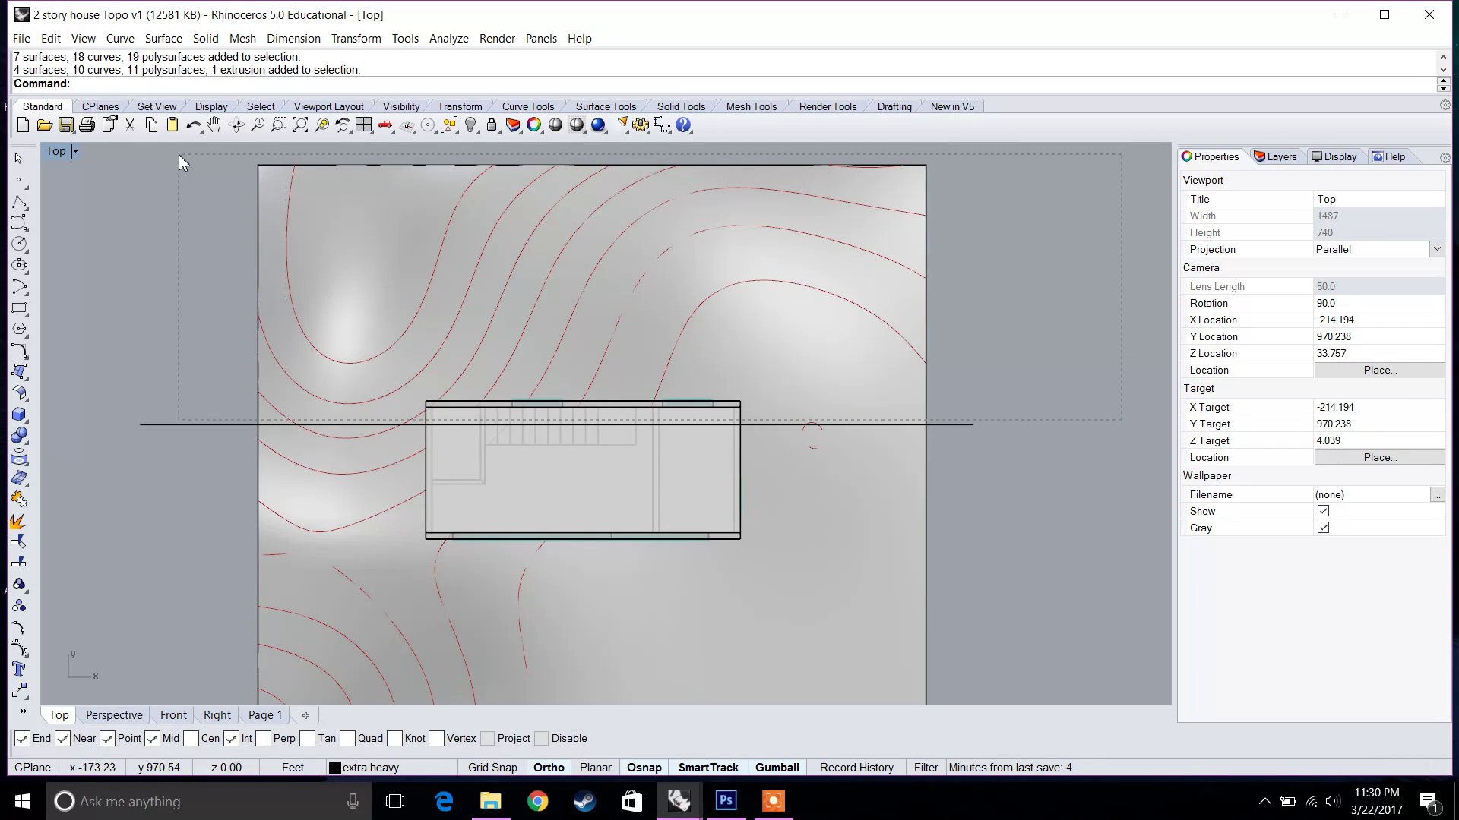
- Select all pieces above the cut line in plan and move them about 20 ft away from the plane along the green axis in Perspective
left_click_drag(180, 153, 179, 153)
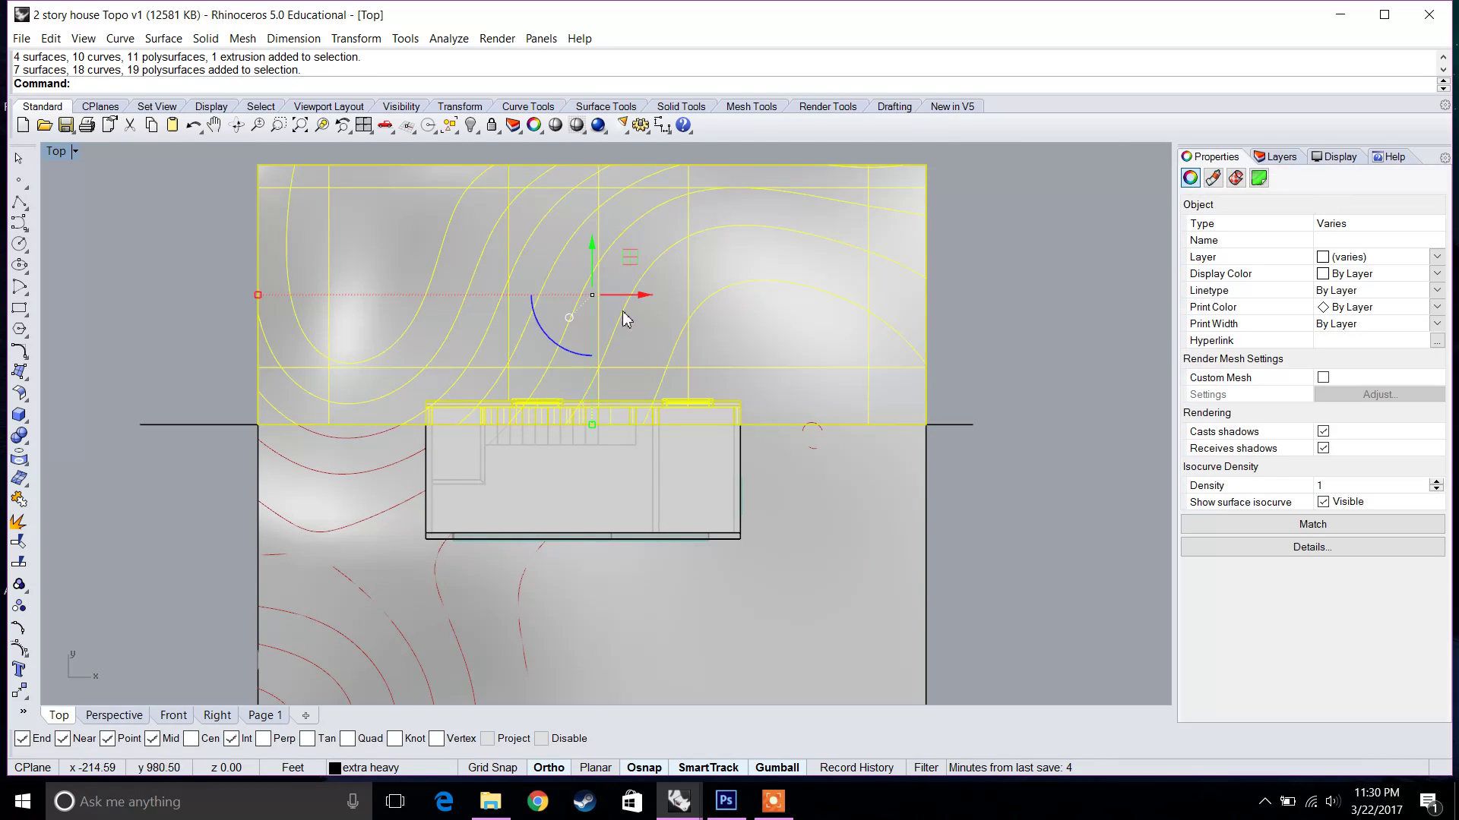
double_click(57, 151)
double_click(630, 151)
right_click_drag(714, 319, 833, 285)
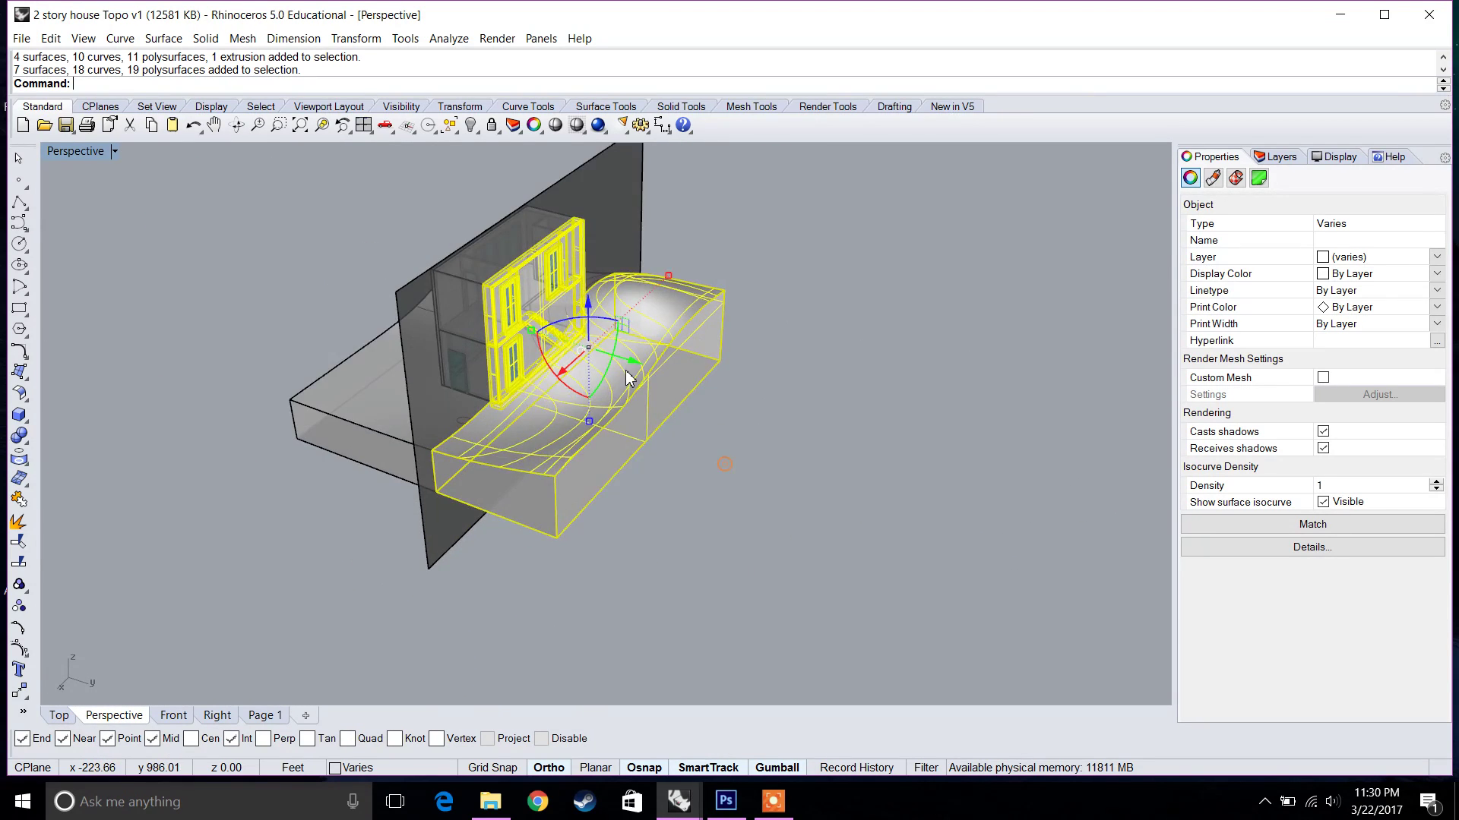
scroll(612, 373, "up", 4)
left_click_drag(619, 344, 802, 443)
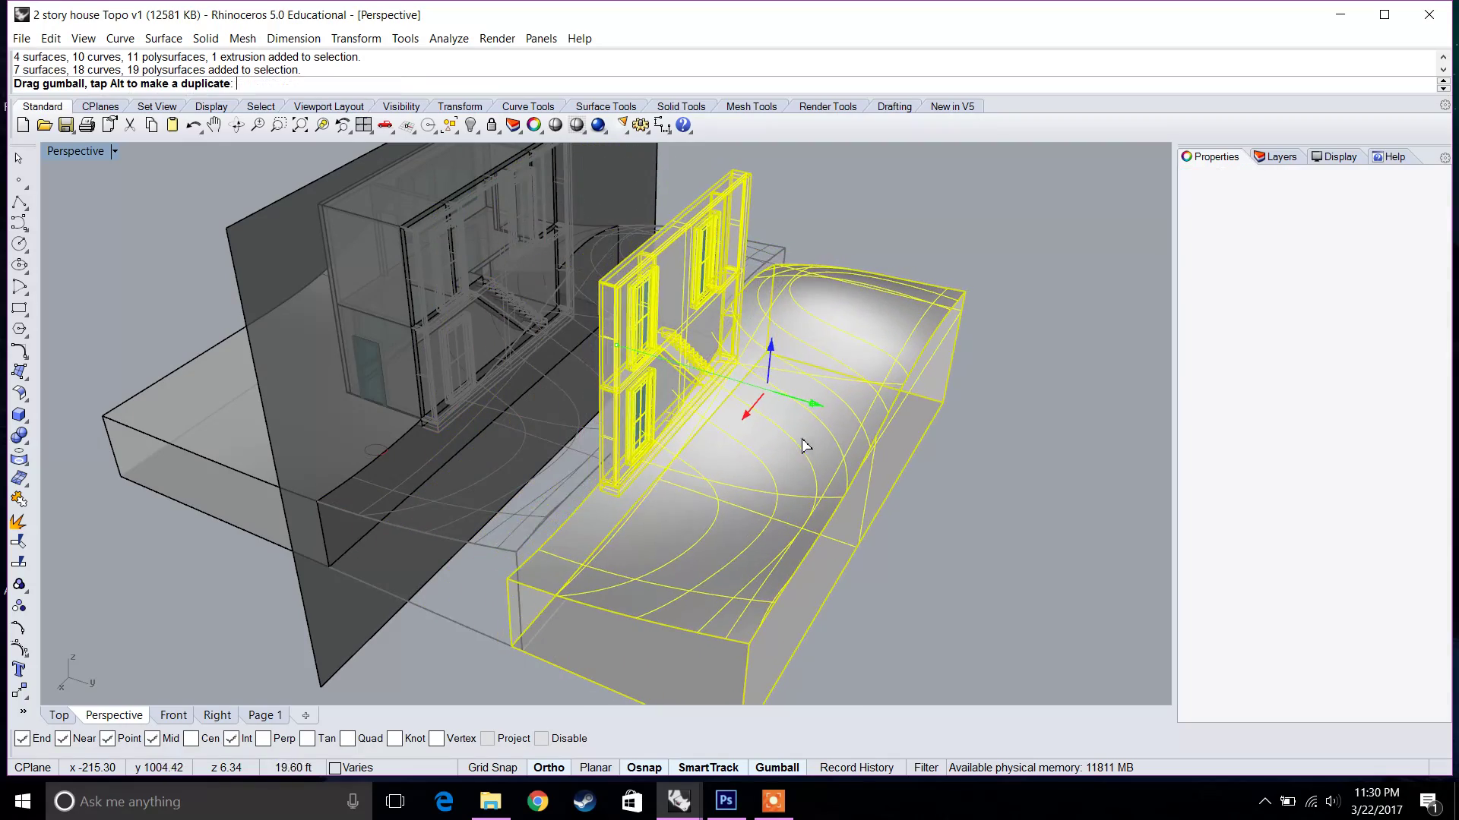
right_click_drag(860, 430, 909, 399)
left_click(983, 372)
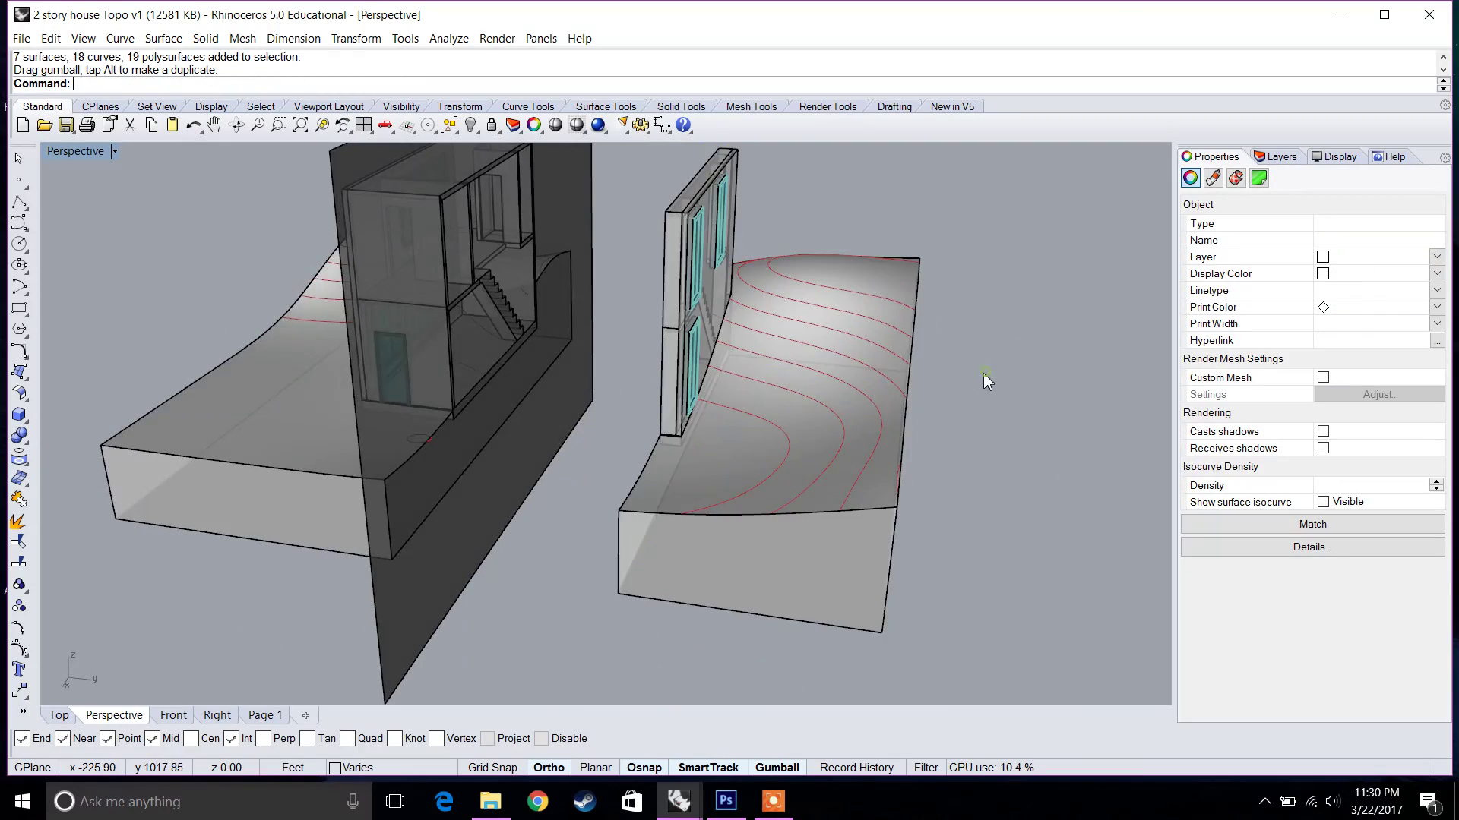
- Delete the vertical cutting plane standing between the two halves of the model
right_click_drag(983, 372, 615, 461)
left_click(652, 308)
key("Delete")
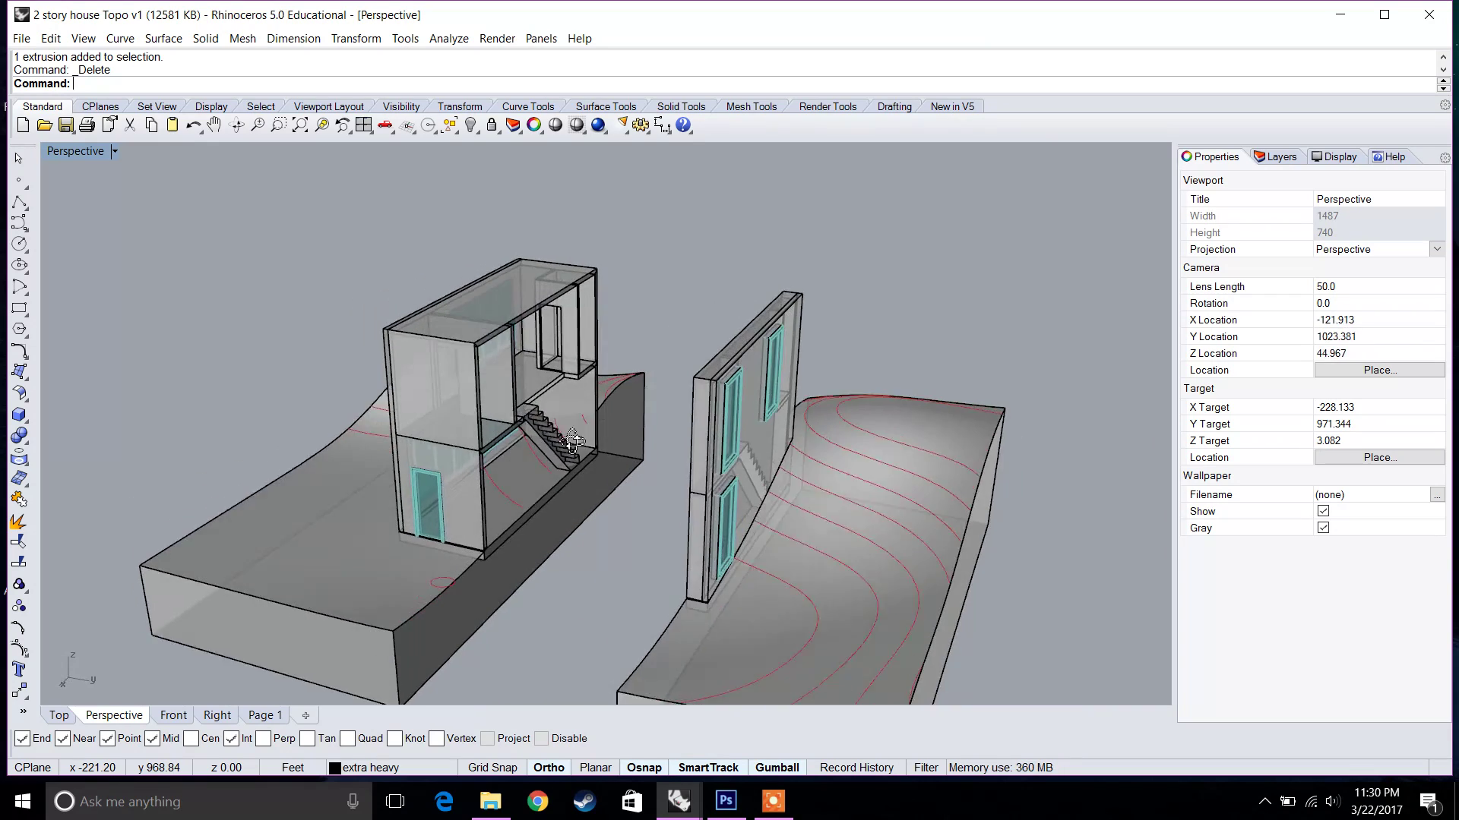
- Set the Perspective viewport to Shaded display to show both separated halves as opaque
scroll(644, 467, "up", 4)
left_click(114, 151)
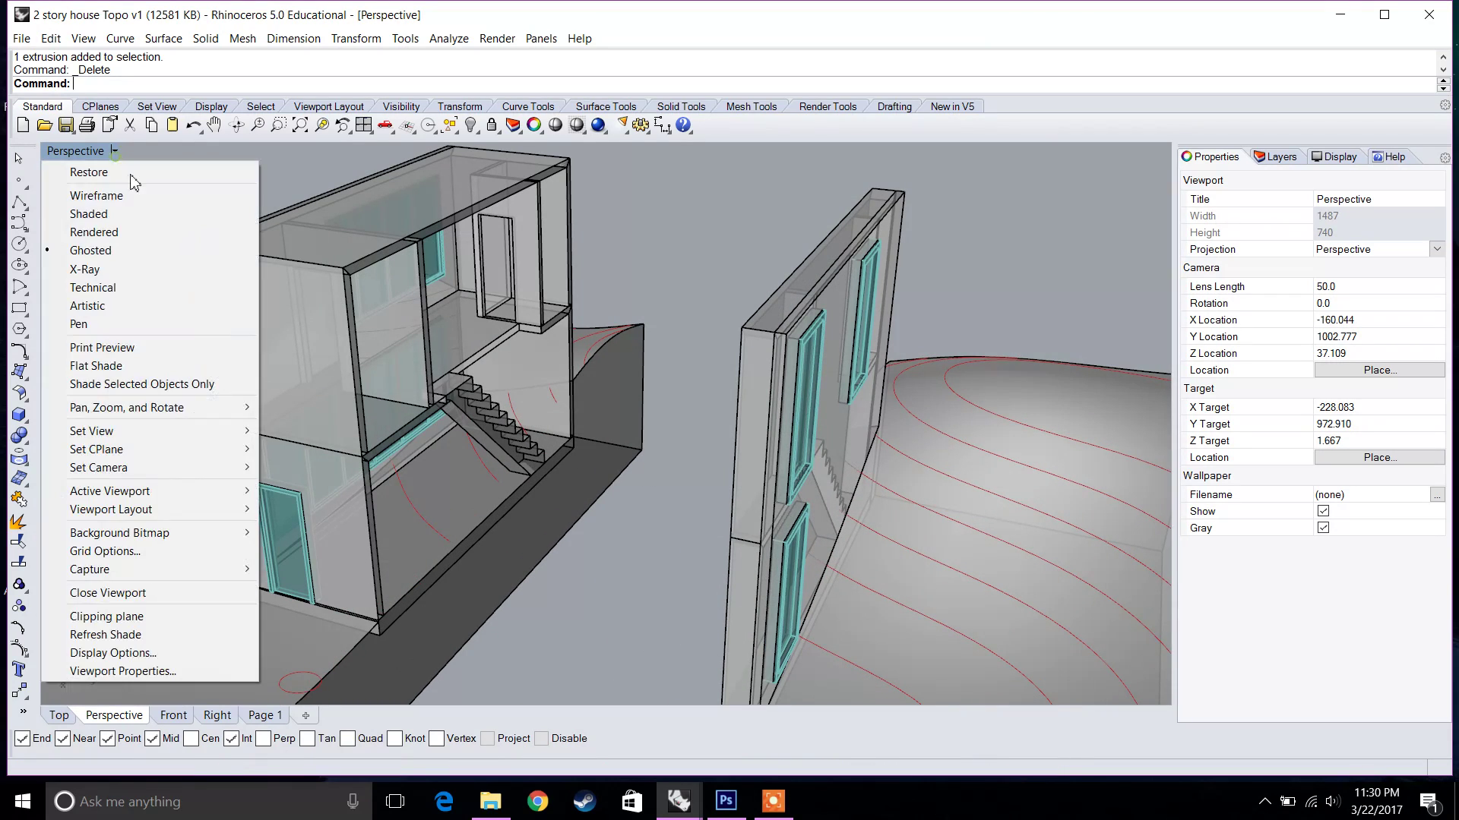
left_click(87, 212)
mouse_move(661, 335)
right_mouse_down()
mouse_move(791, 388)
mouse_move(782, 404)
right_mouse_up()
right_click_drag(692, 430, 619, 361)
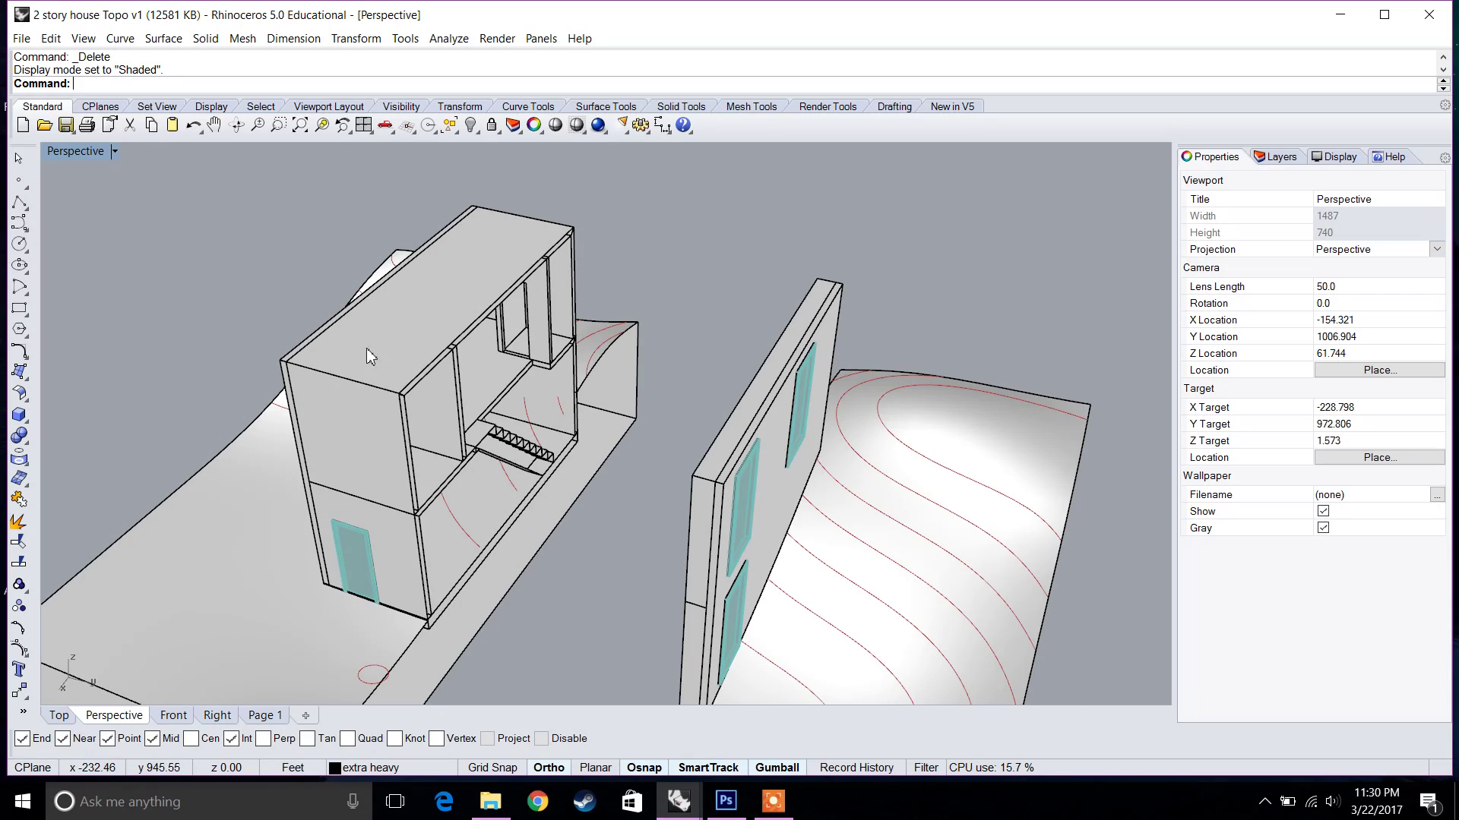
- Examine the cut faces of the floor slab, walls and stairs in the sectioned house
scroll(667, 441, "down", 8)
right_click_drag(644, 473, 711, 377)
scroll(711, 377, "up", 6)
scroll(667, 499, "up", 8)
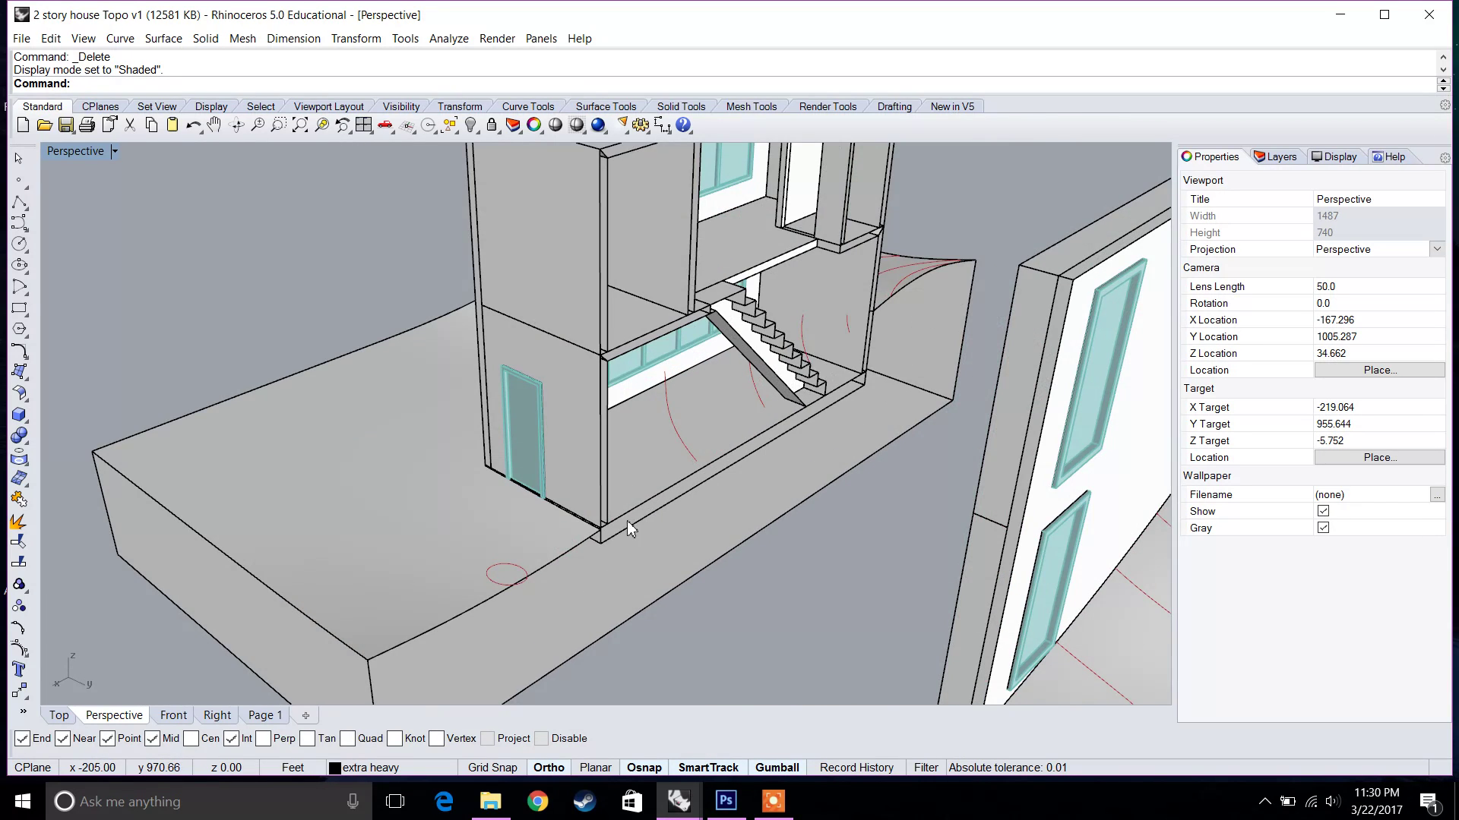
scroll(427, 359, "up", 5)
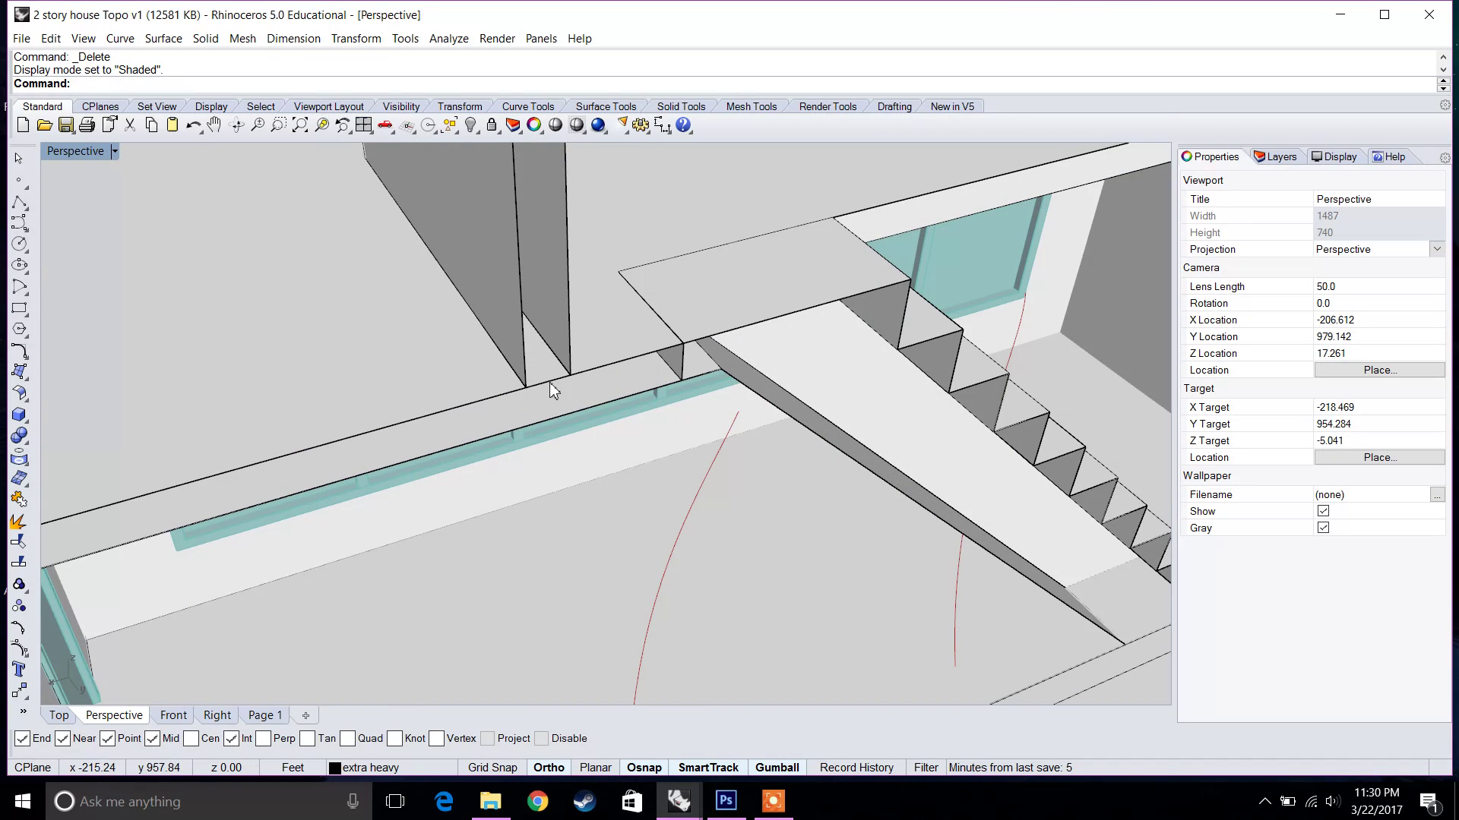
scroll(553, 380, "down", 10)
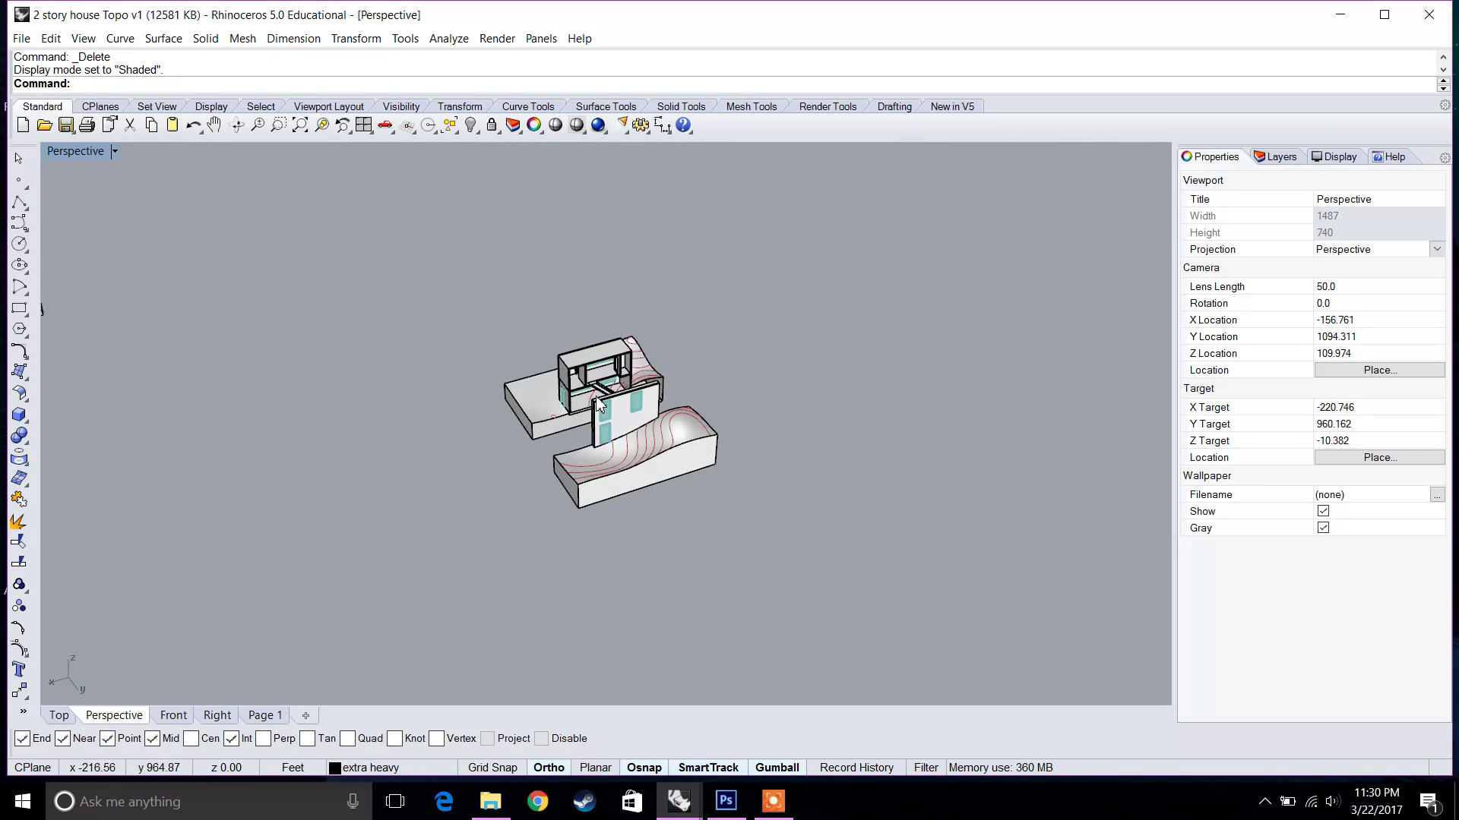
- Examine the neighboring example of the separated section whose two halves are joined by red connecting lines
right_click_drag(508, 407, 810, 340, "shift")
right_click_drag(692, 548, 664, 444, "shift")
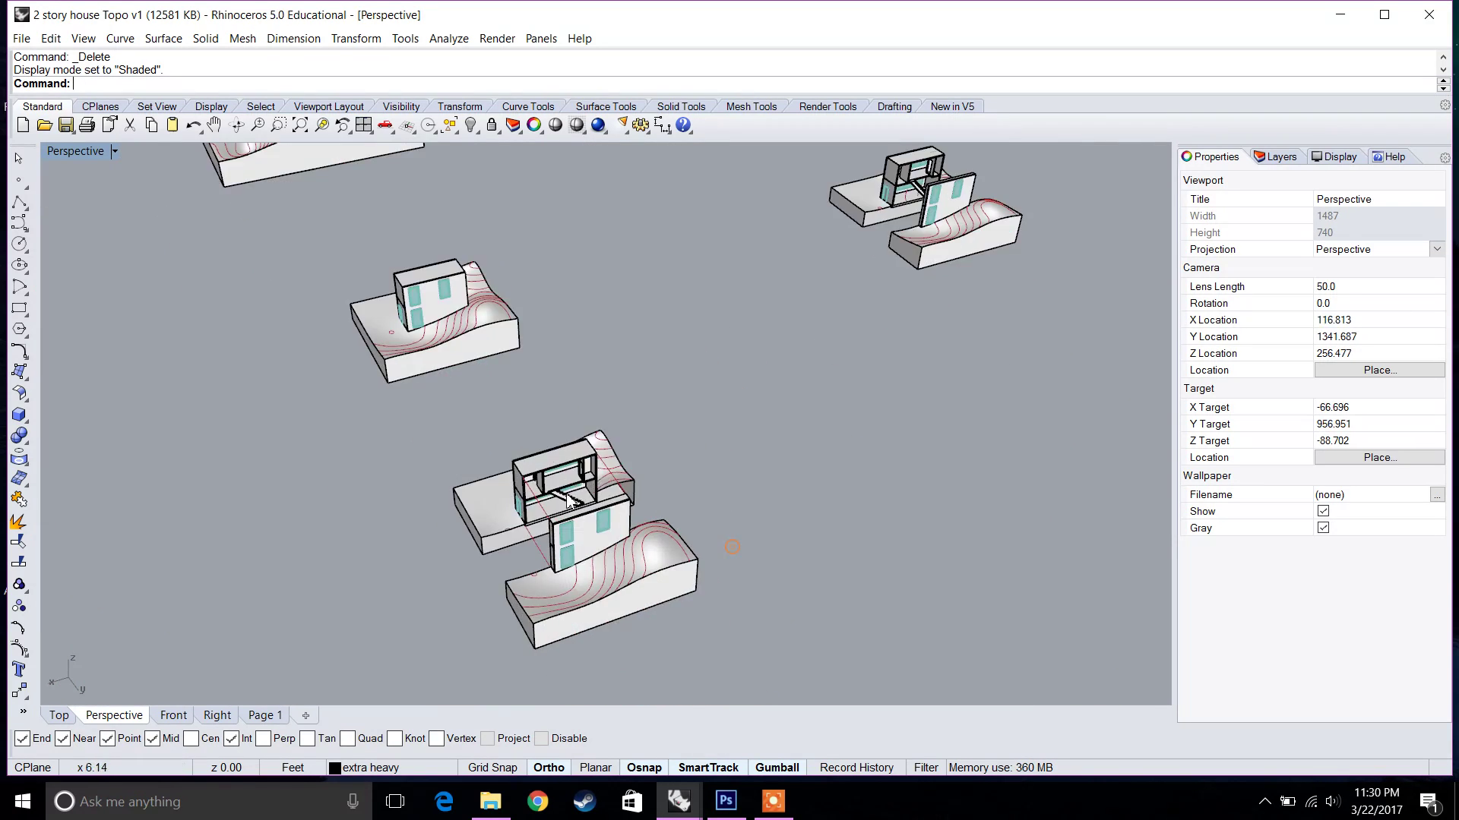
scroll(564, 499, "up", 6)
scroll(564, 499, "down", 8)
right_click_drag(565, 499, 641, 448)
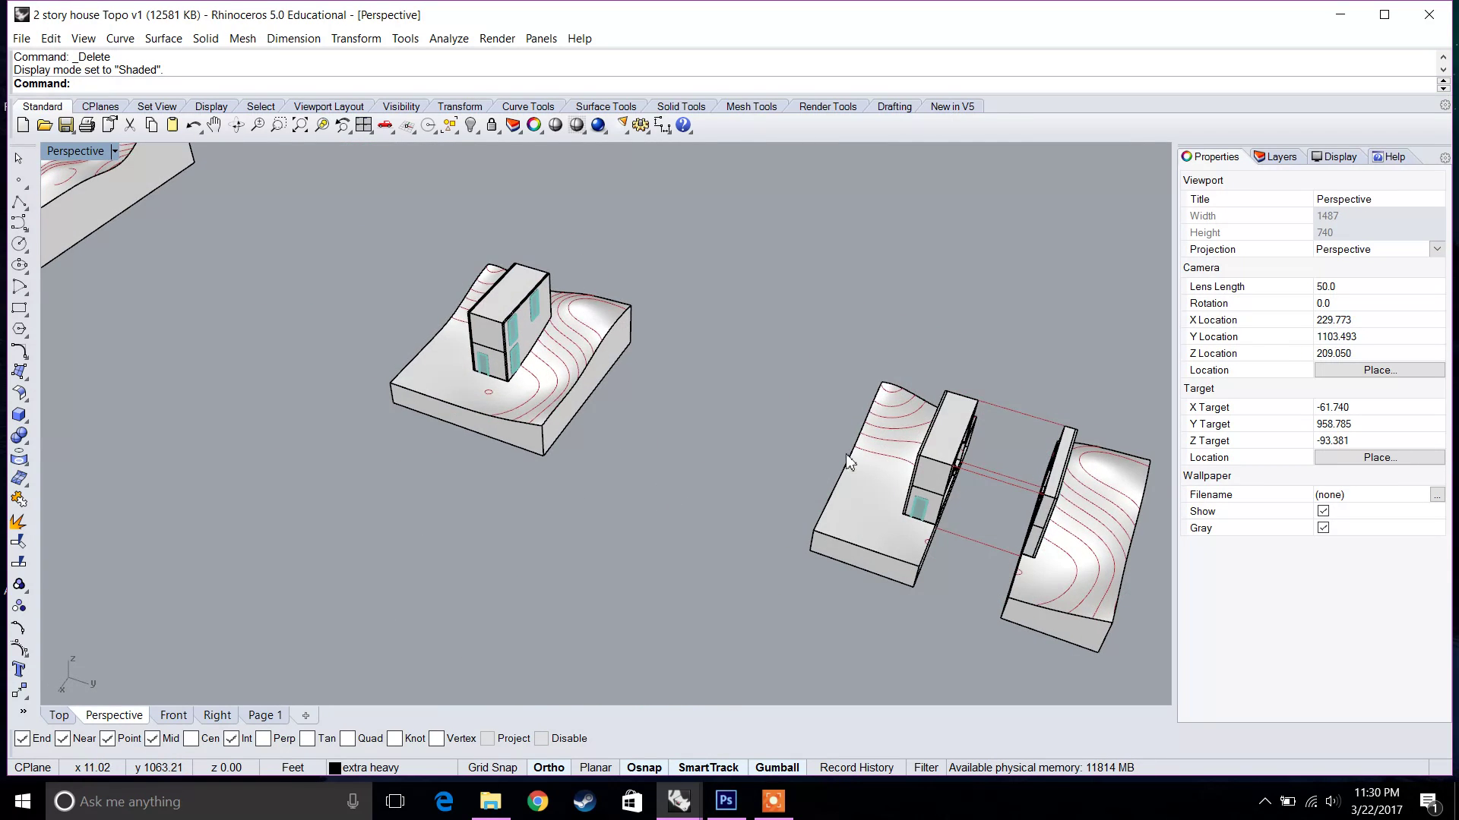
right_click_drag(923, 475, 691, 424, "shift")
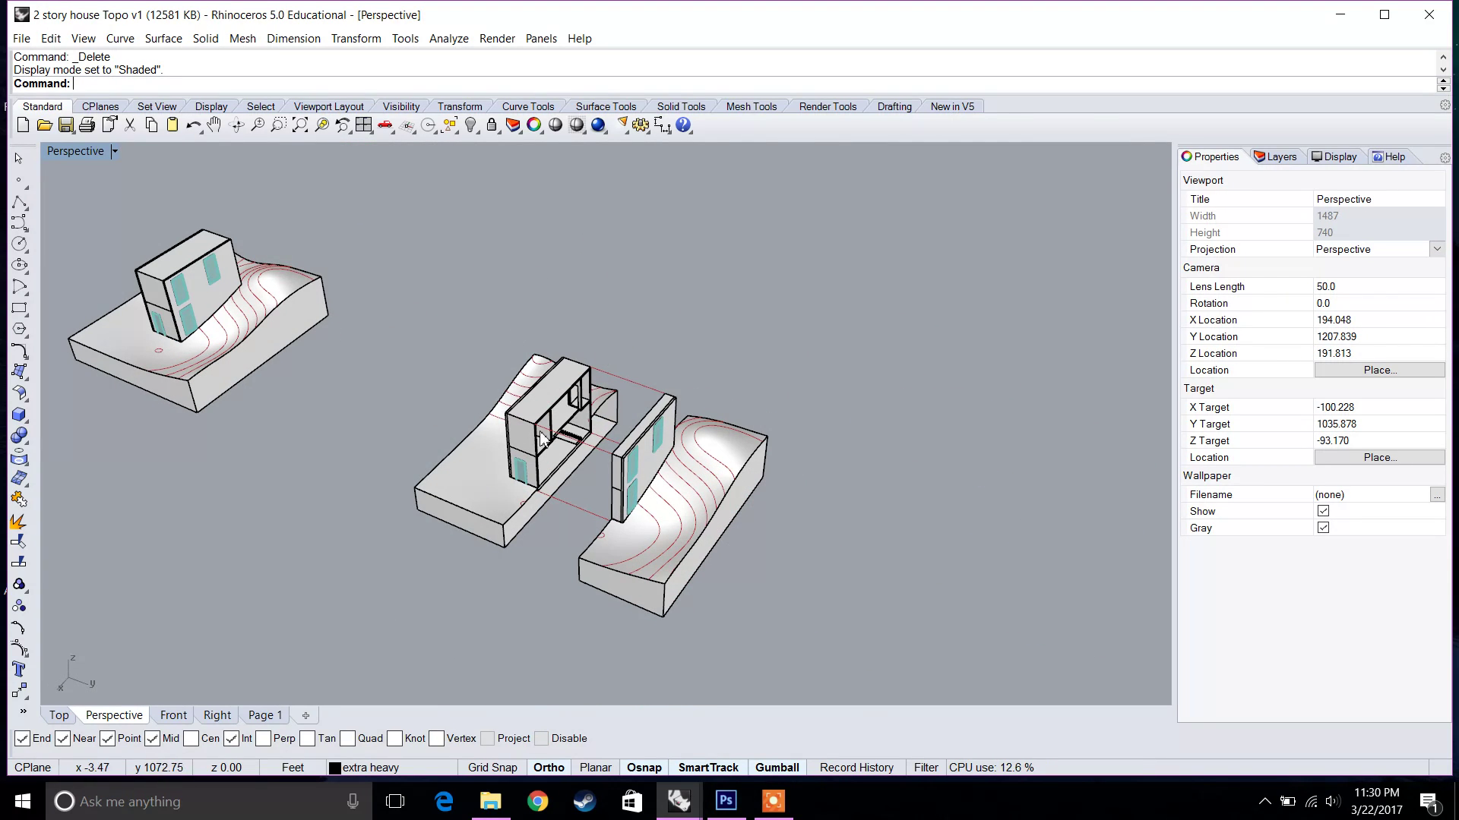
scroll(659, 459, "down", 10)
scroll(658, 459, "up", 14)
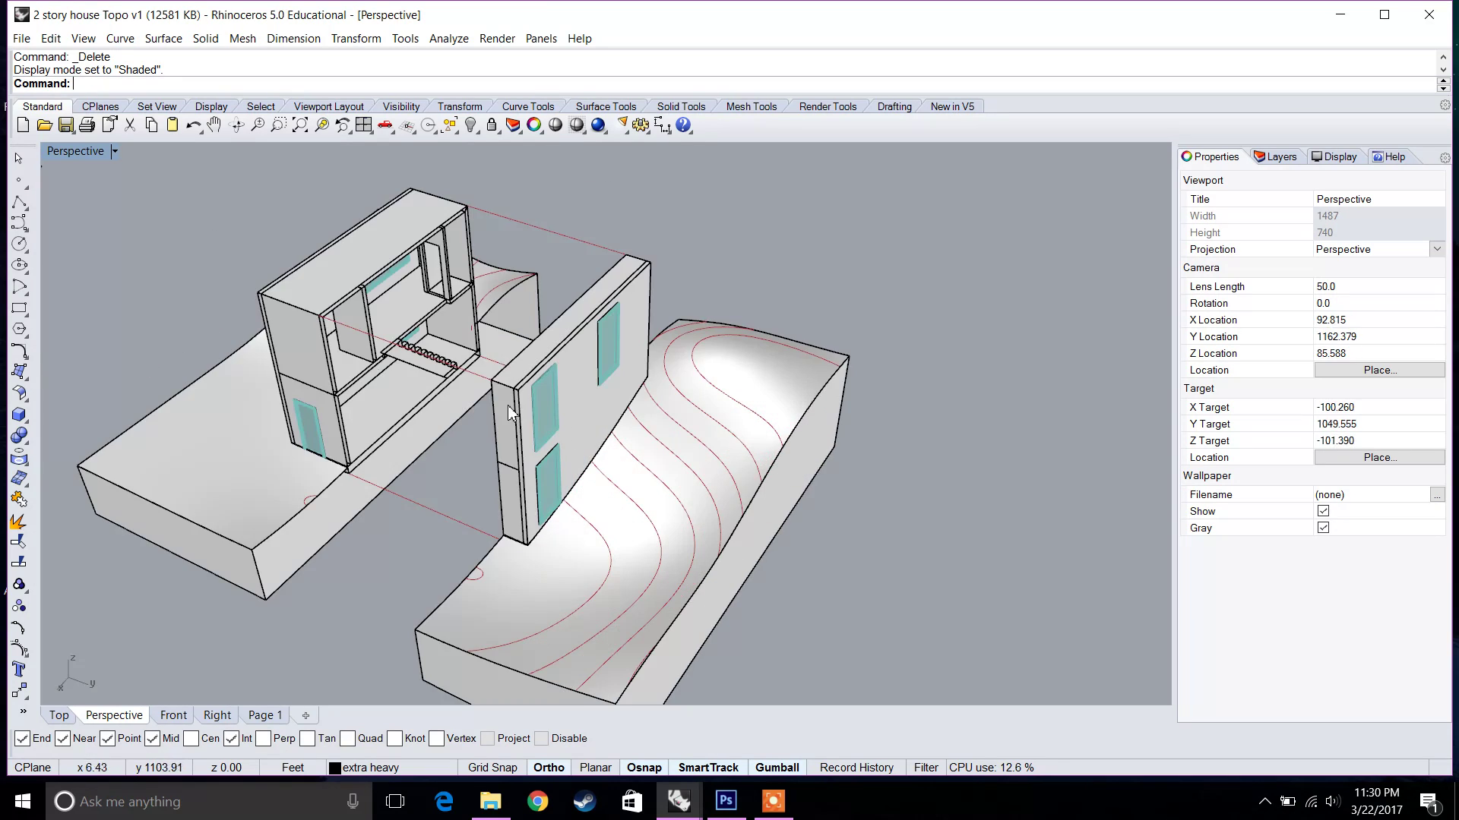
- Select the red connecting lines between the two halves of the example section to point them out
right_click_drag(547, 316, 644, 357, "shift")
left_click(678, 293)
left_click(643, 437)
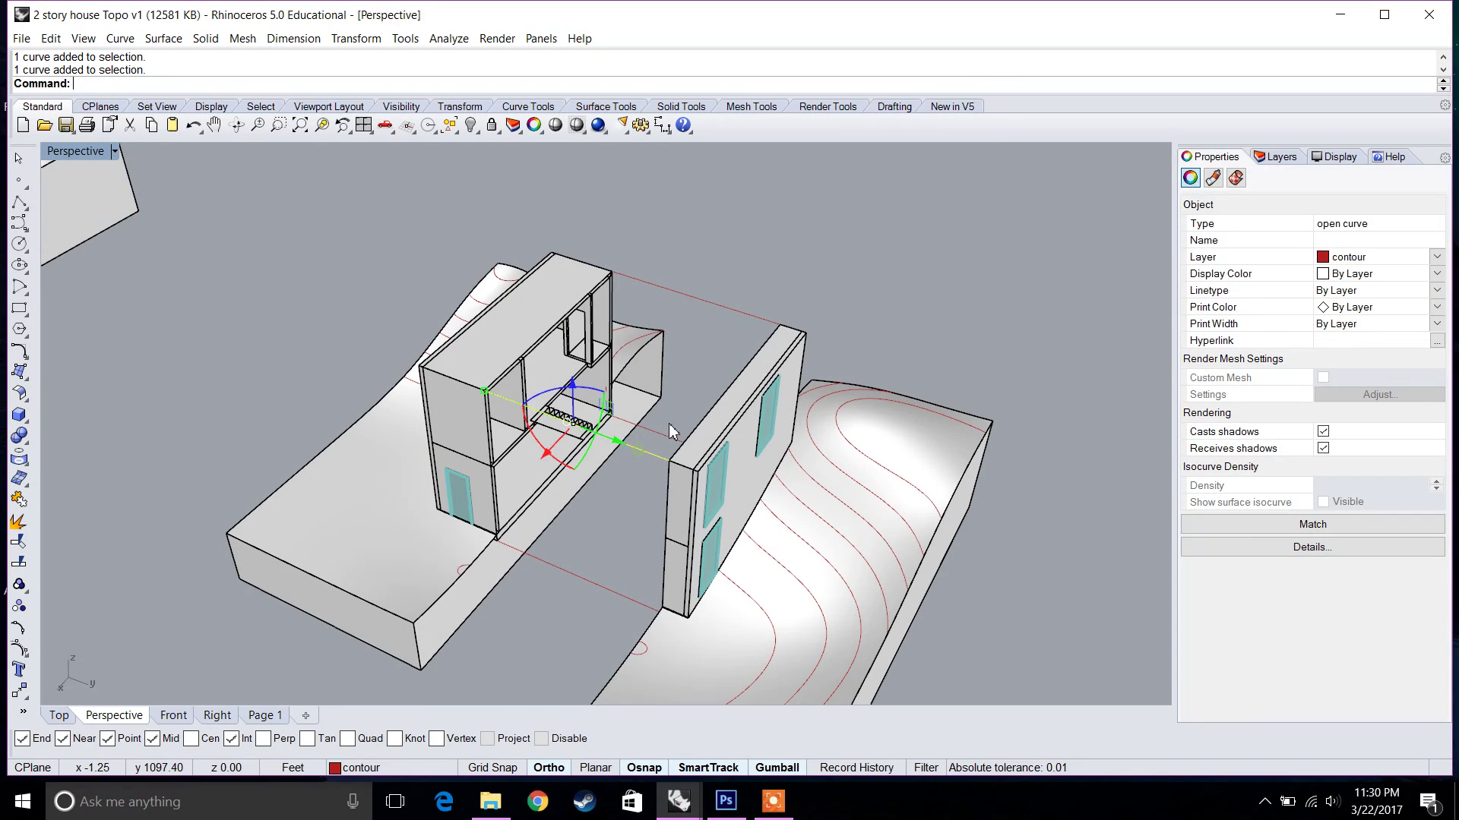
left_click(668, 422)
- Maximize the Top viewport and bring the whole row of model stages into view
scroll(665, 431, "down", 4)
scroll(665, 432, "down", 10)
right_click_drag(638, 410, 1140, 608, "shift")
right_click_drag(265, 324, 646, 487, "shift")
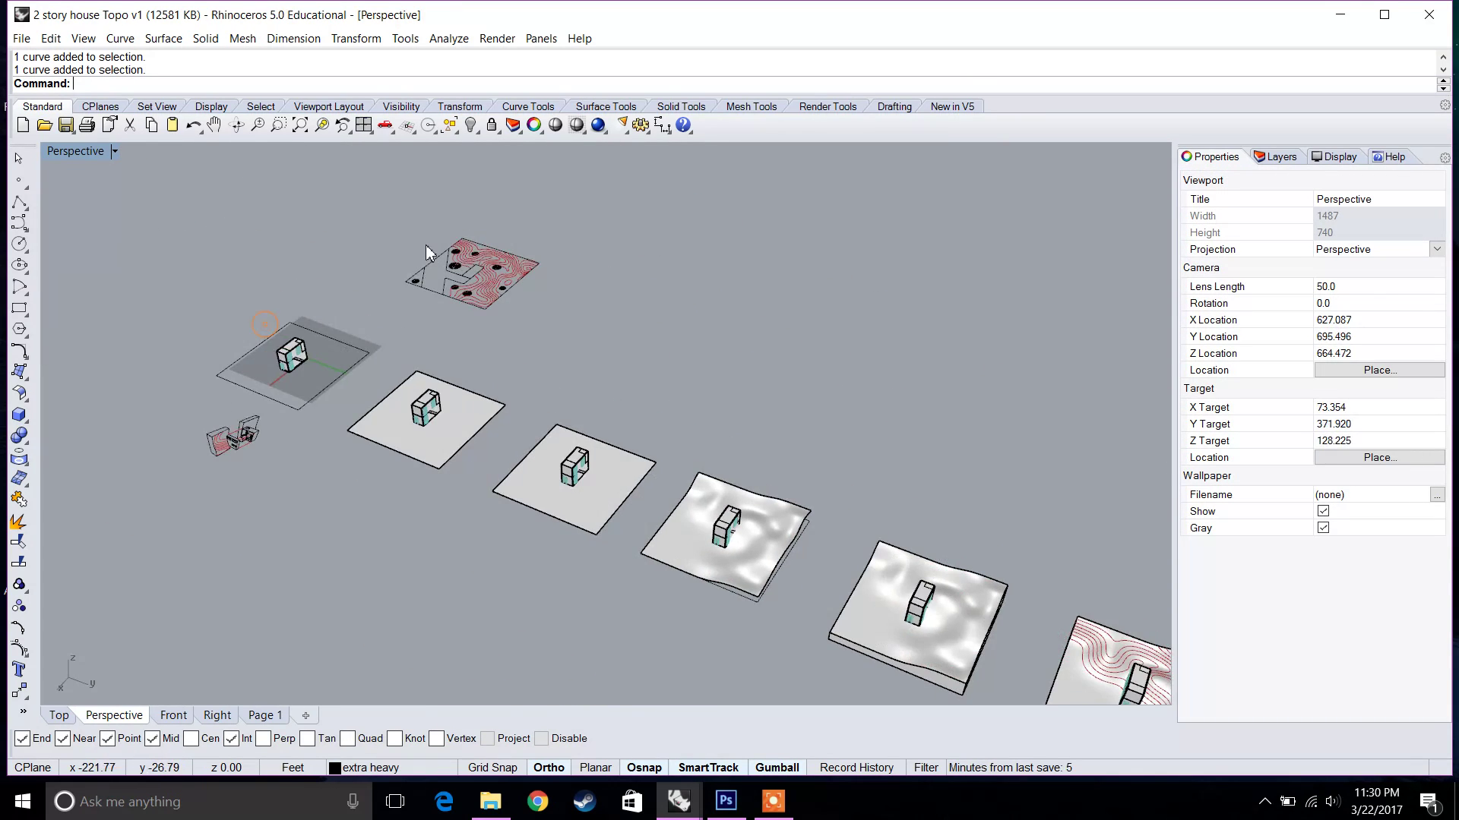
double_click(64, 155)
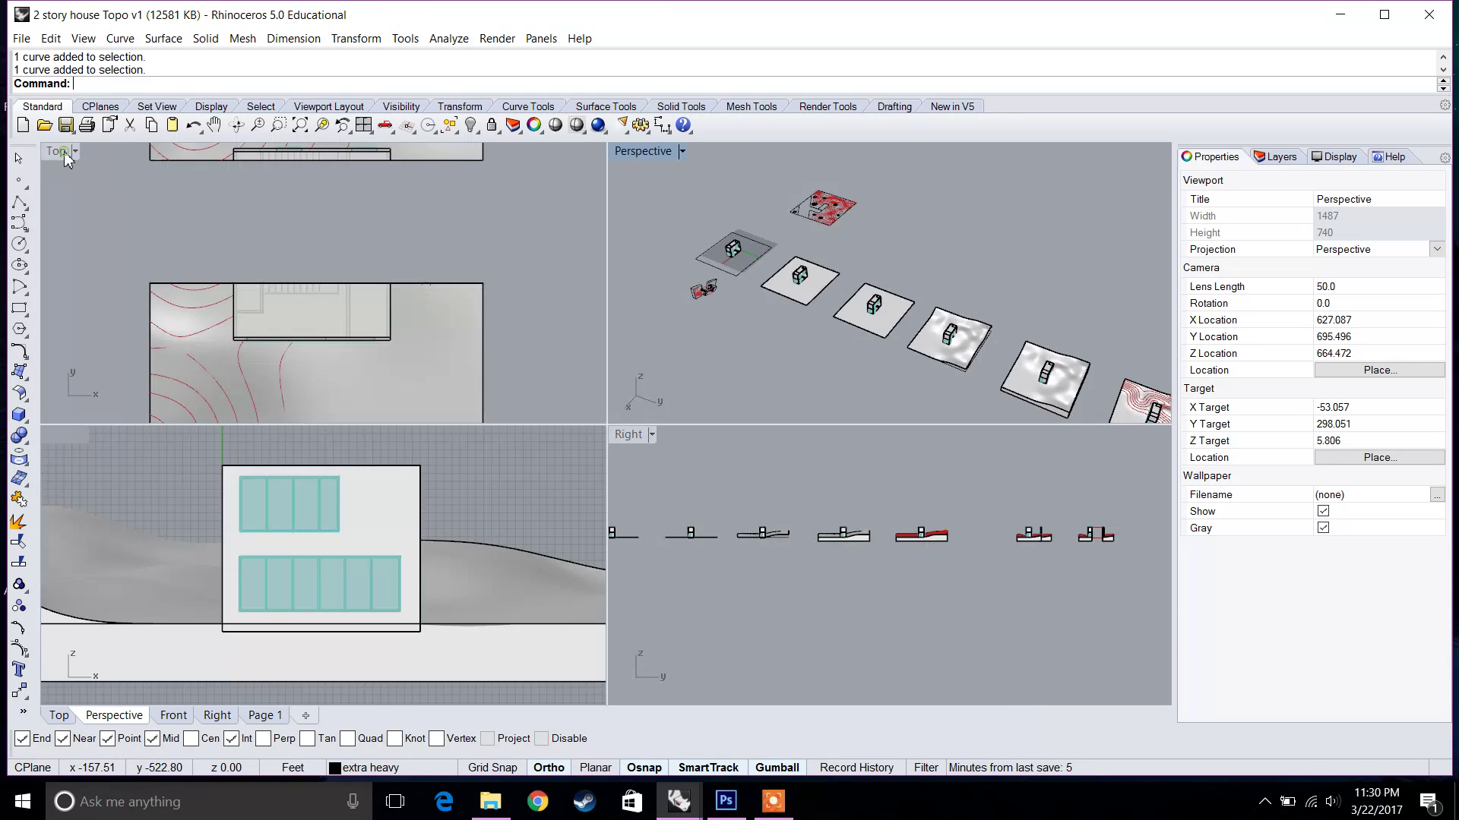
left_click(64, 155)
double_click(64, 155)
scroll(395, 281, "down", 5)
scroll(427, 351, "down", 8)
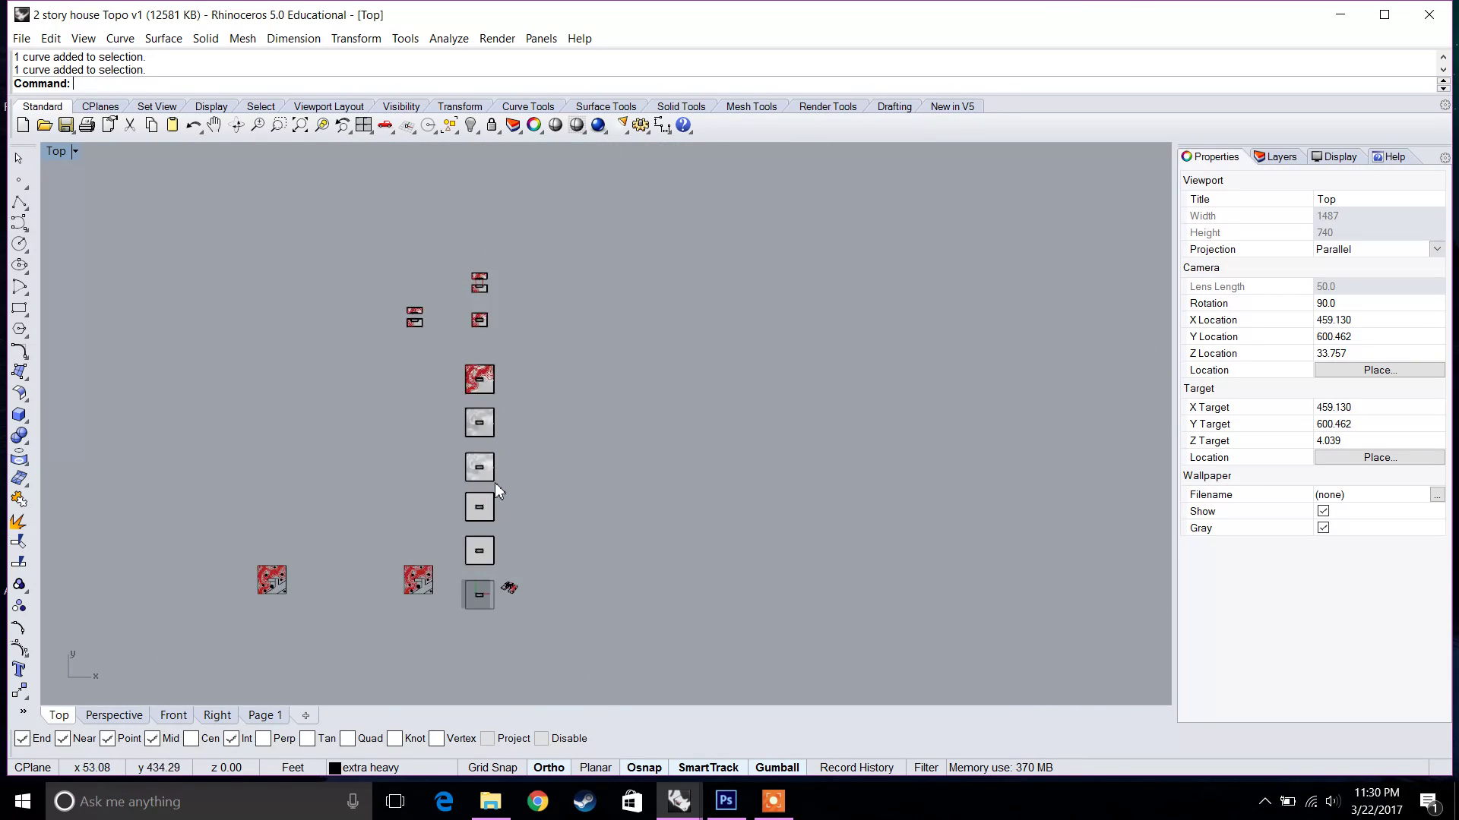
- Zoom to the selected 2D line drawing of the exploded section beside the first model stage and examine its linework
right_click_drag(502, 488, 539, 351)
scroll(566, 508, "up", 17)
right_click_drag(462, 250, 454, 359)
left_click(566, 365)
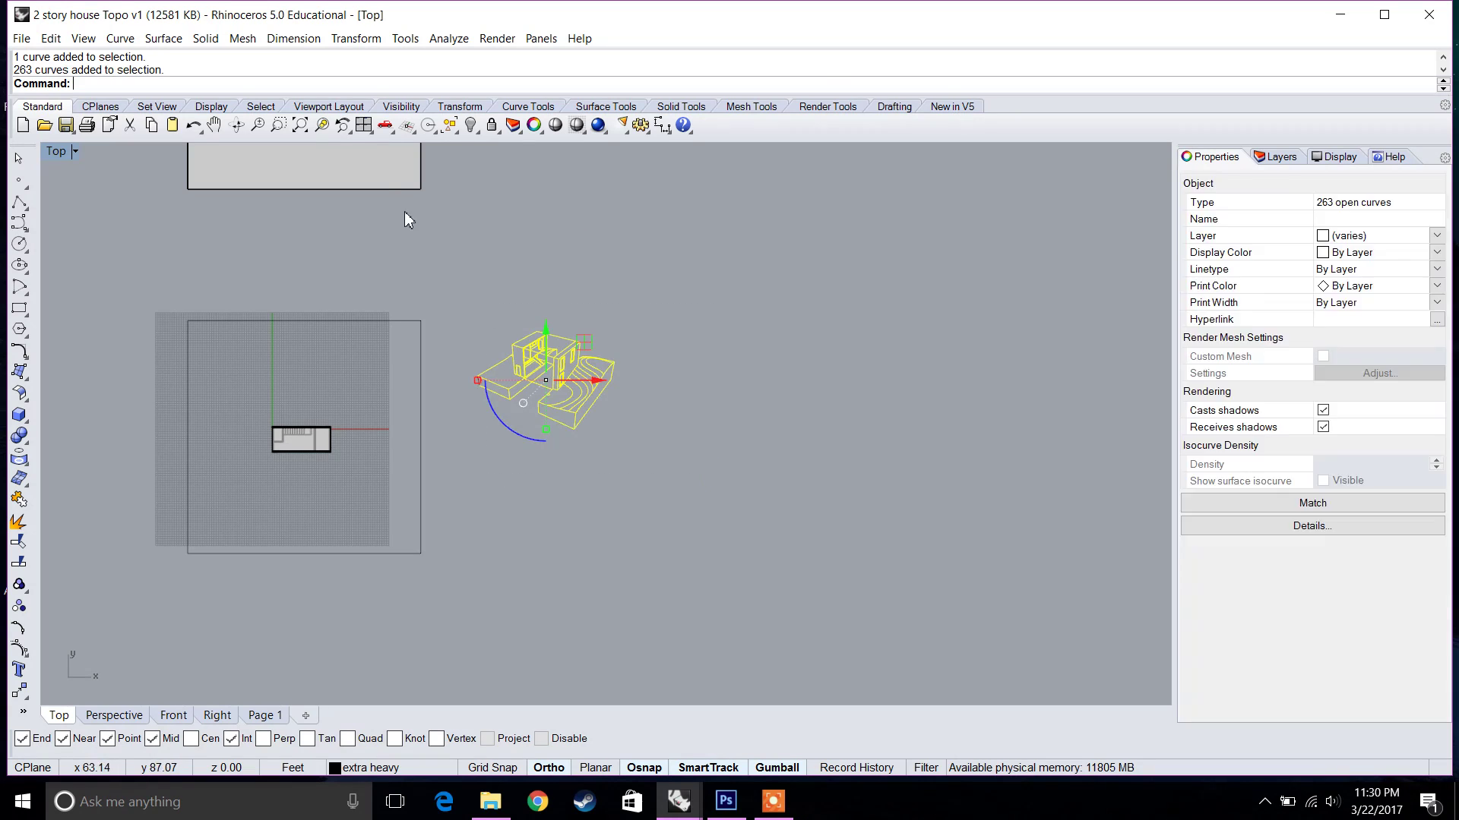
left_click(322, 126)
left_click(965, 216)
scroll(965, 221, "down", 5)
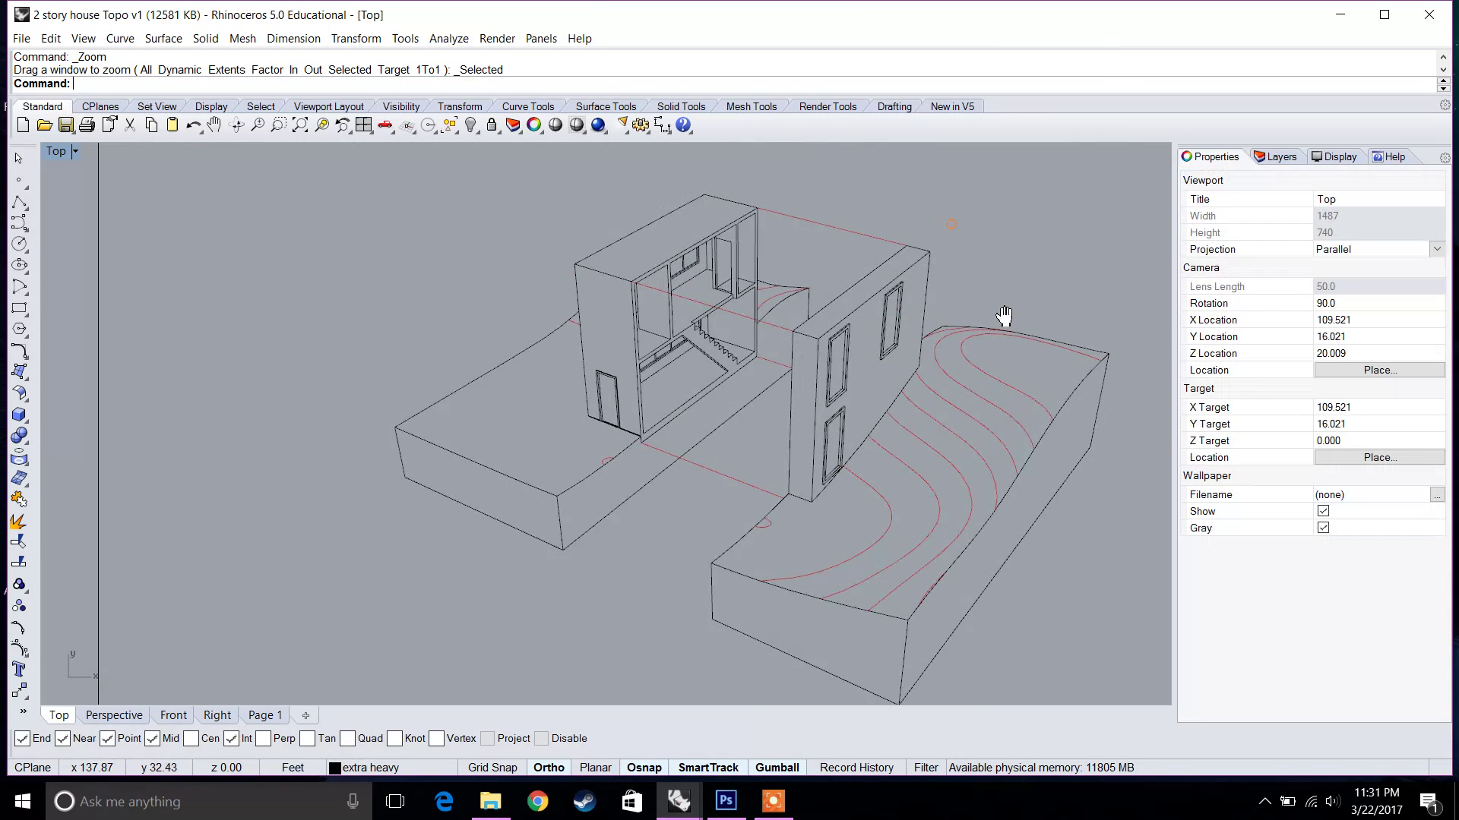
scroll(845, 335, "up", 2)
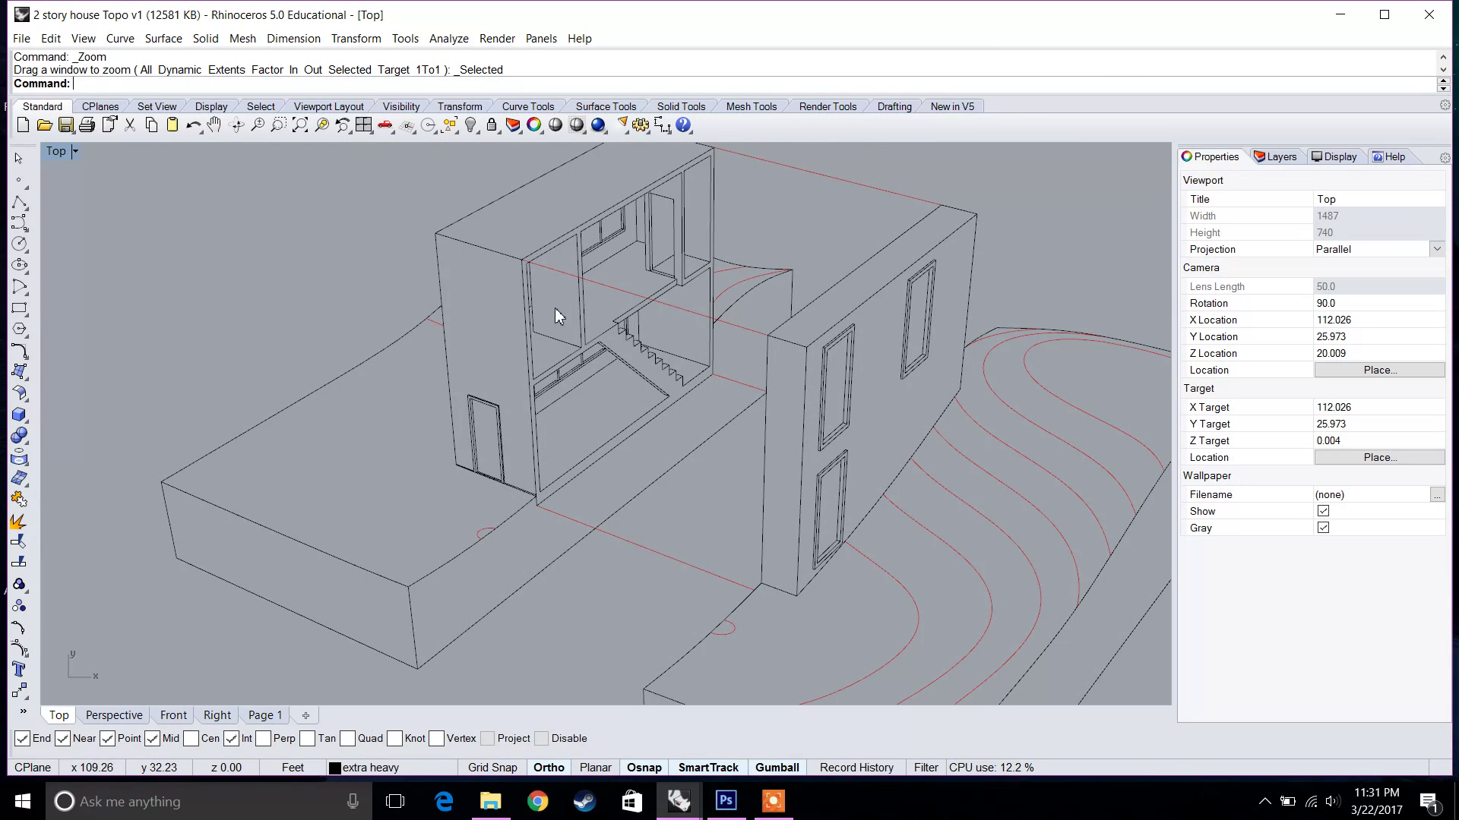
- Return to the maximized Perspective viewport and zoom to the separated section that has no connecting lines
double_click(66, 156)
double_click(645, 152)
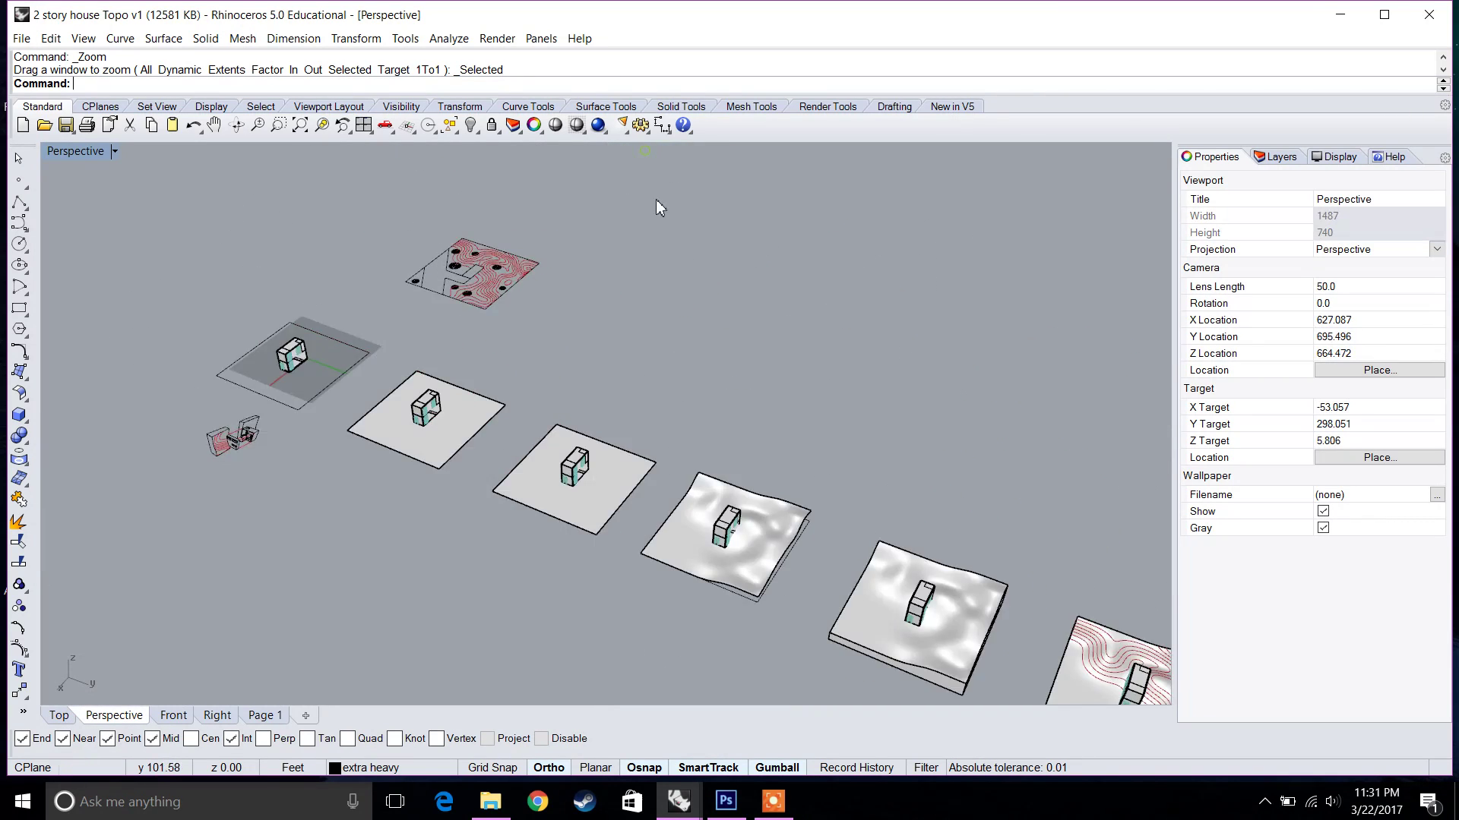
scroll(730, 254, "down", 5)
right_click_drag(769, 312, 515, 450, "shift")
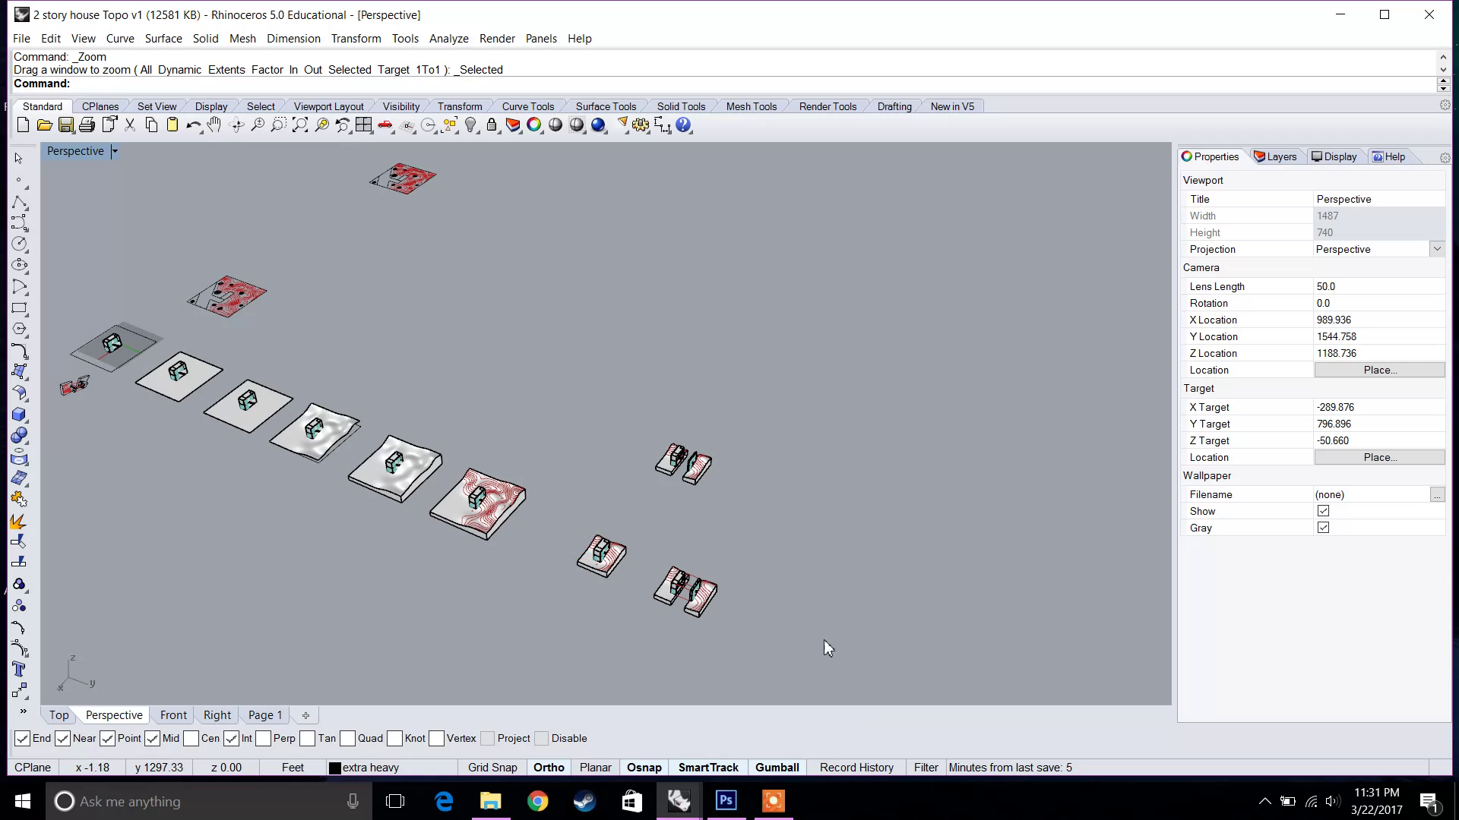
left_click_drag(627, 525, 641, 524)
left_click_drag(737, 508, 635, 427)
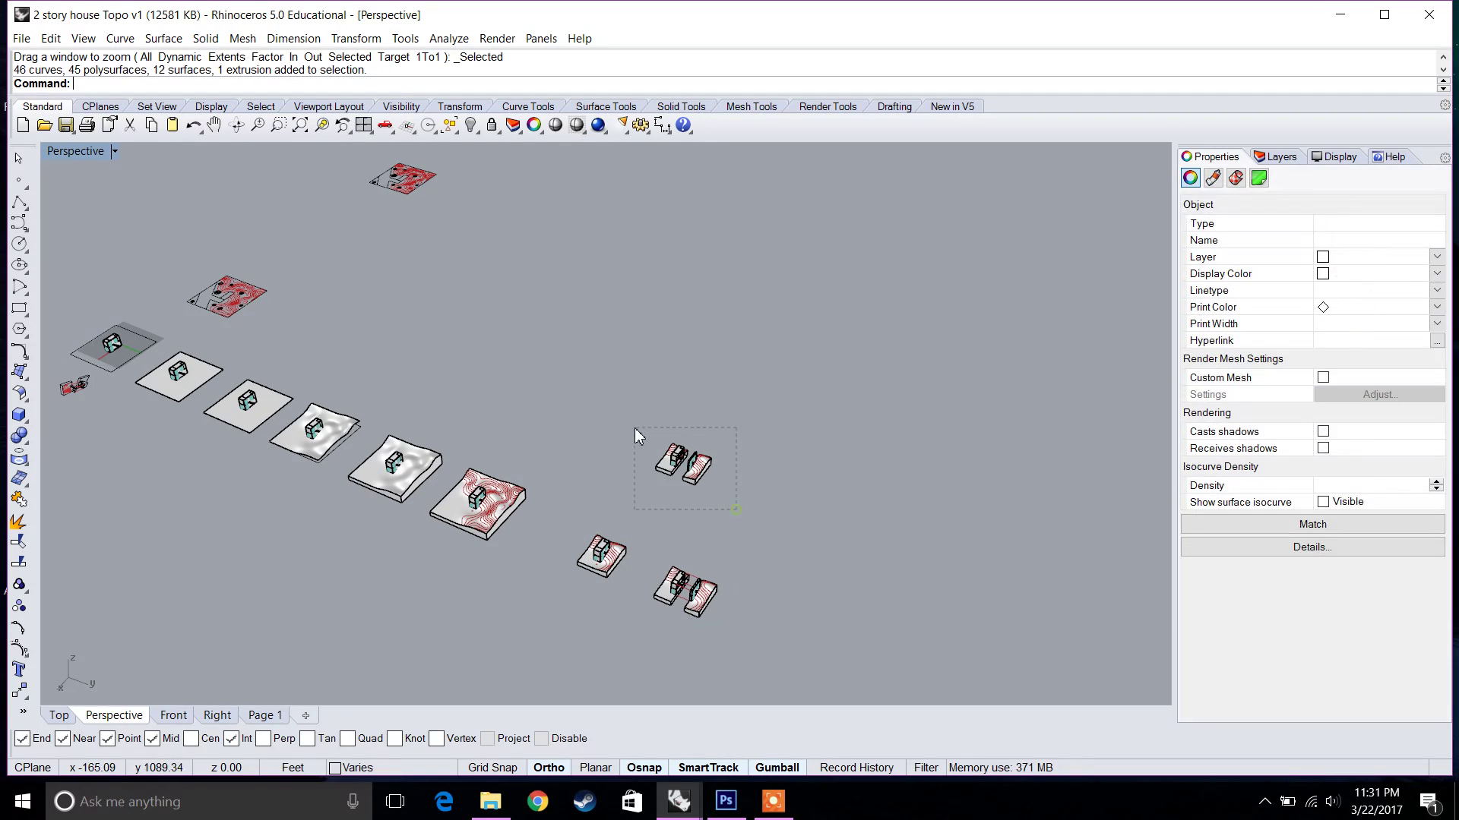
left_click(330, 134)
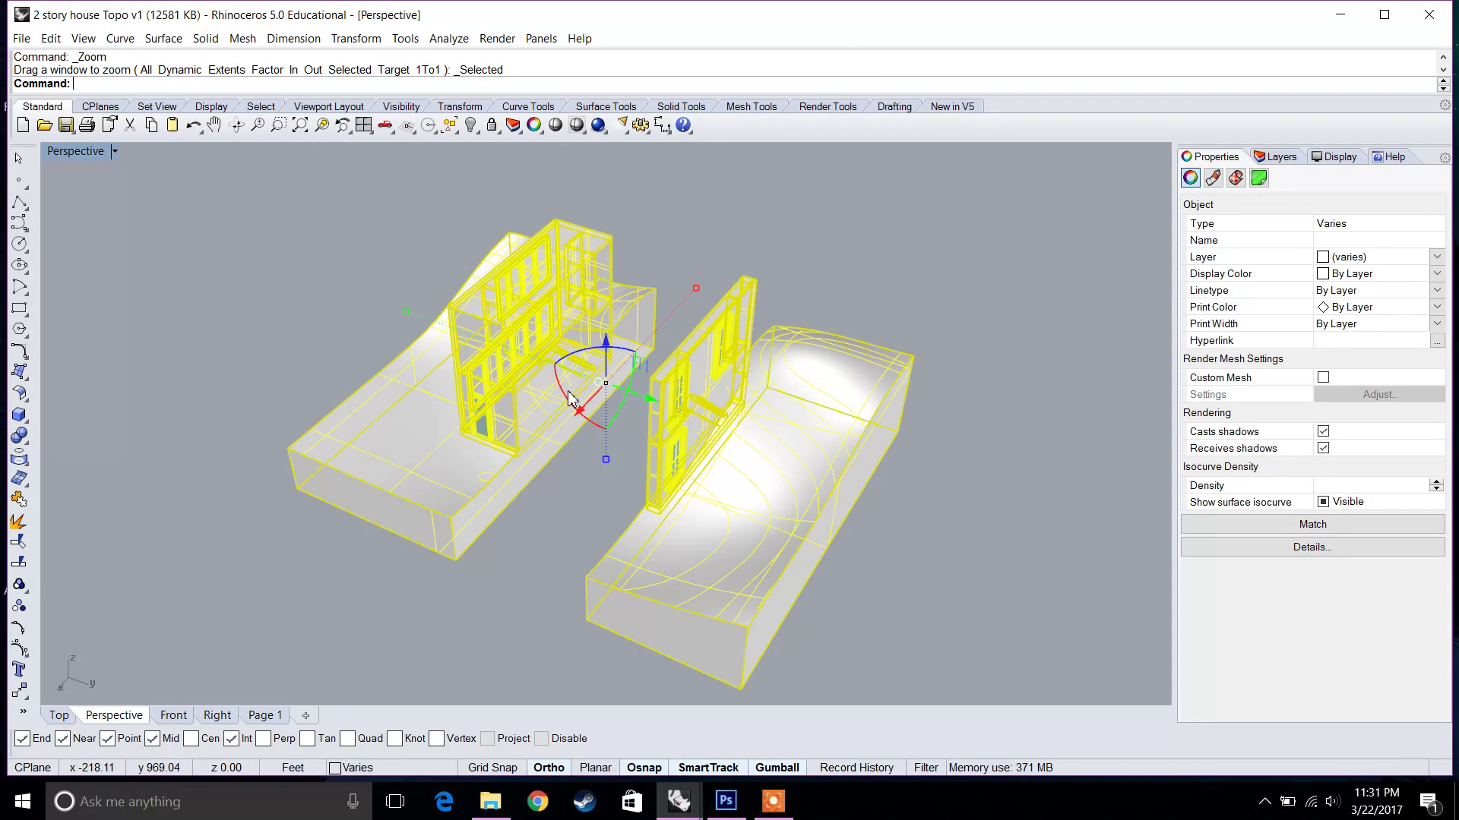
left_click(806, 266)
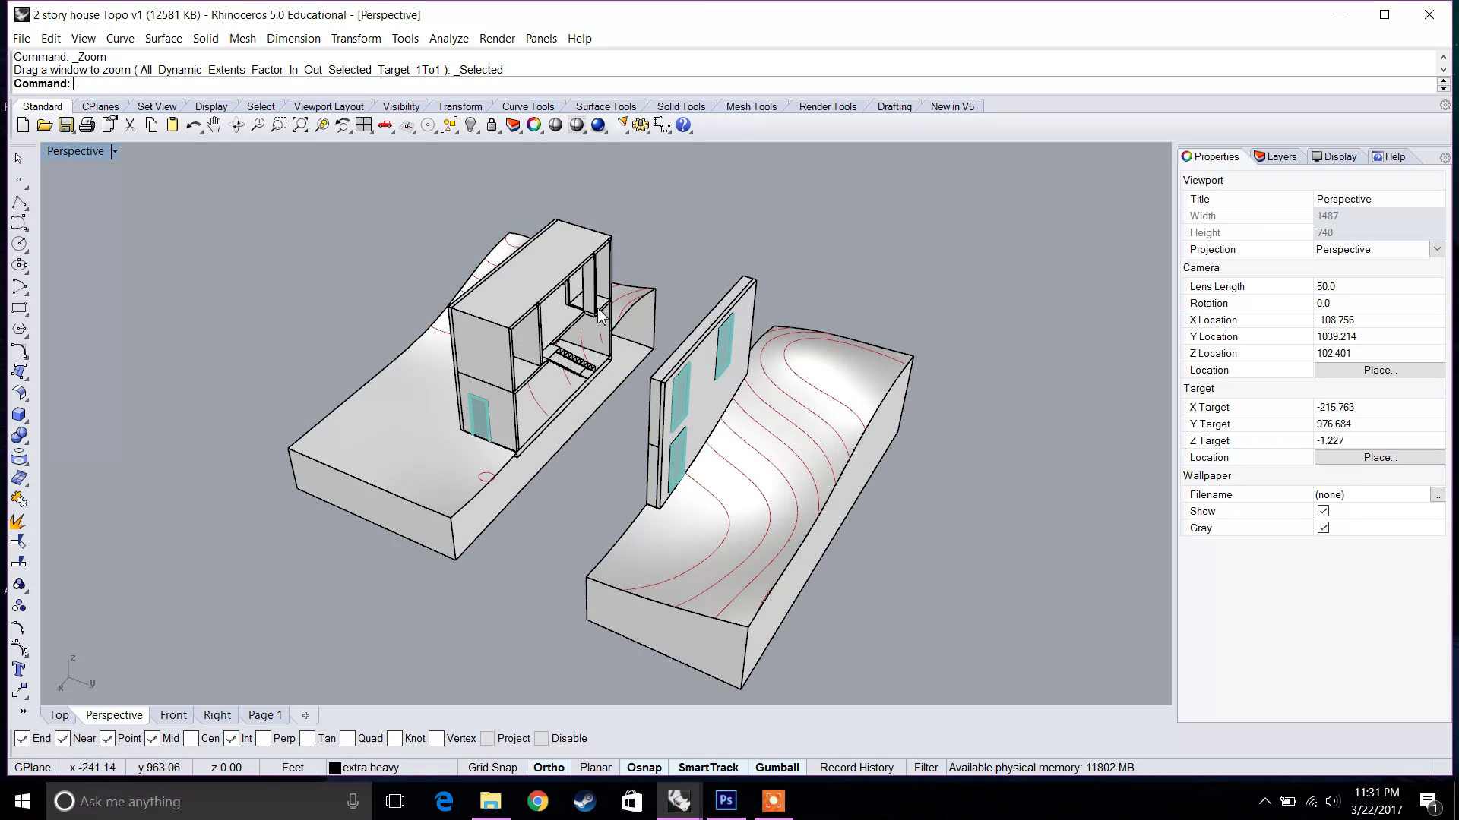
- Examine the separated house and terrain halves from several angles, including the interior walls, stairs and base corners along the cut
right_click_drag(631, 342, 593, 323)
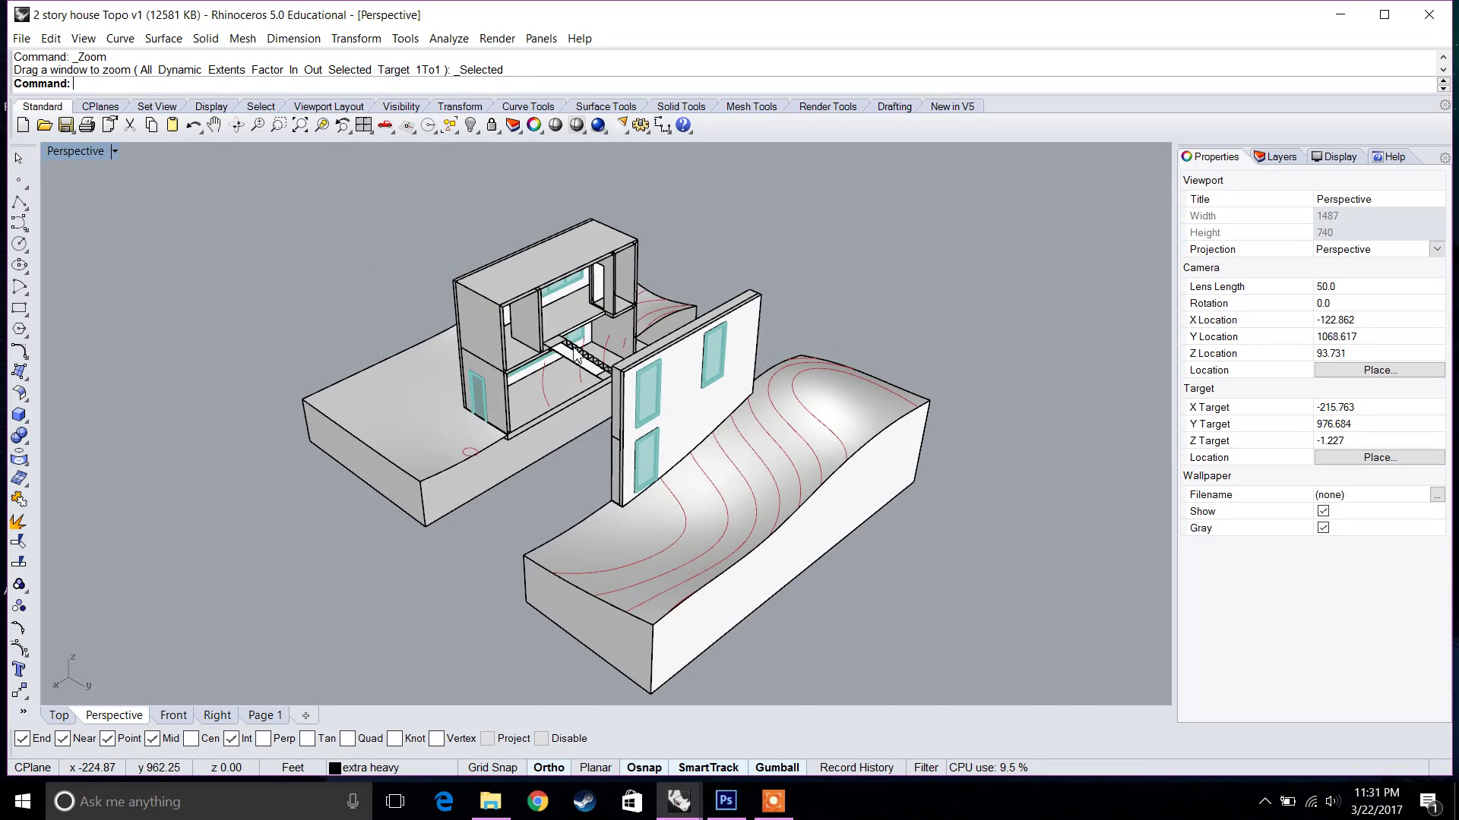
scroll(552, 340, "up", 6)
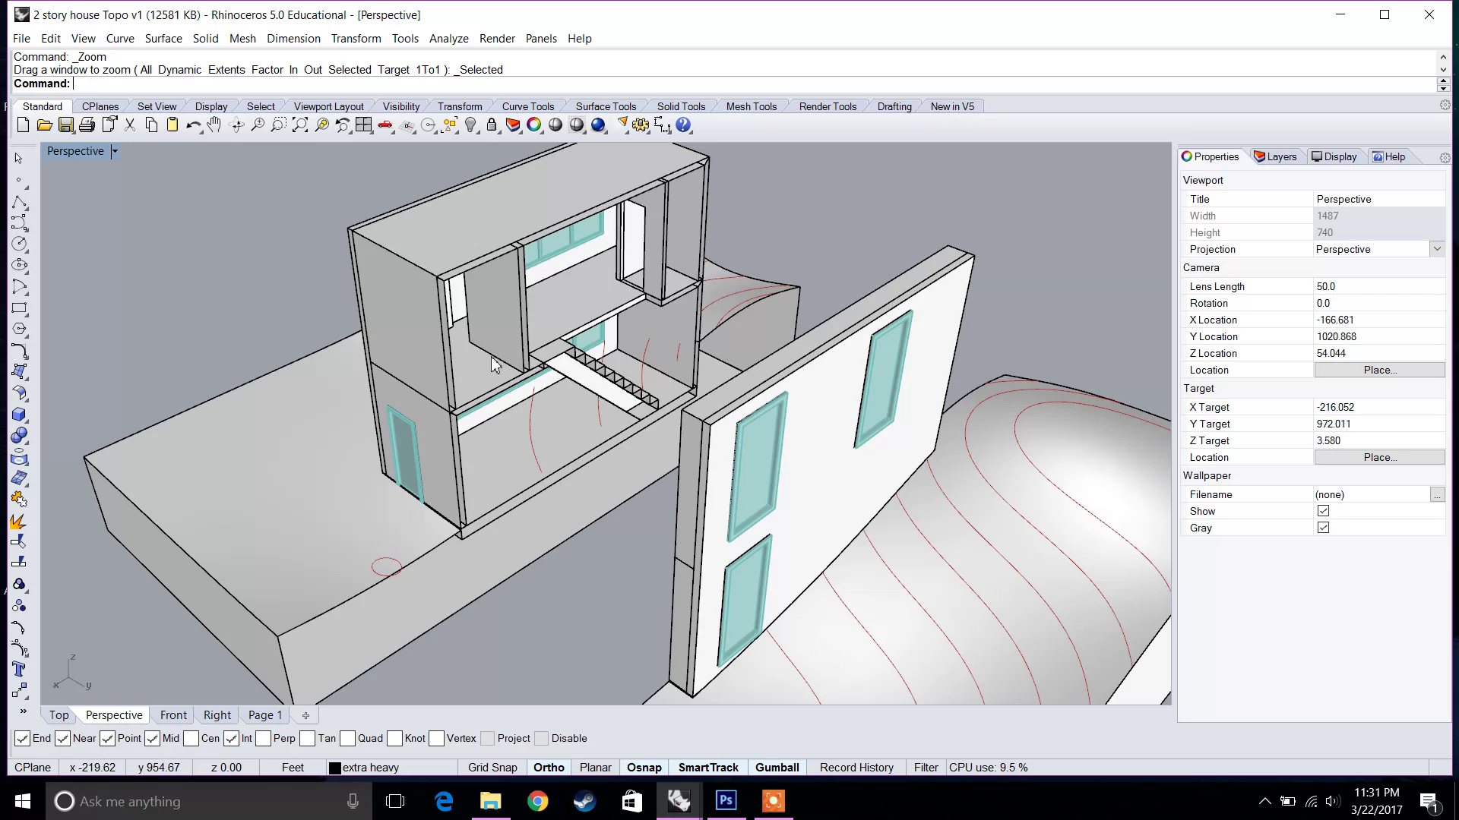
scroll(494, 365, "down", 3)
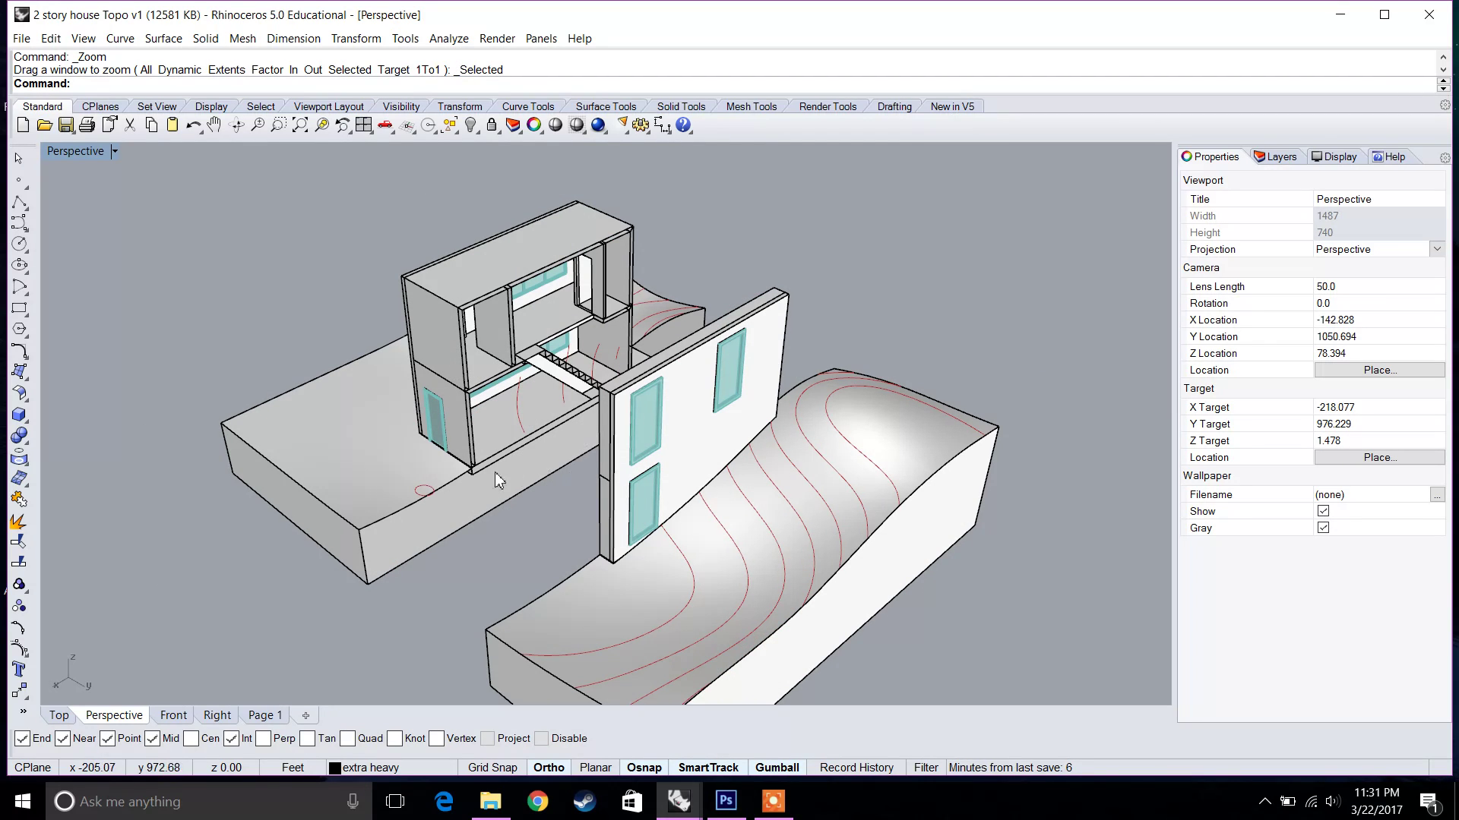
scroll(494, 472, "up", 5)
scroll(495, 472, "down", 9)
right_click_drag(495, 472, 566, 409)
scroll(567, 408, "up", 8)
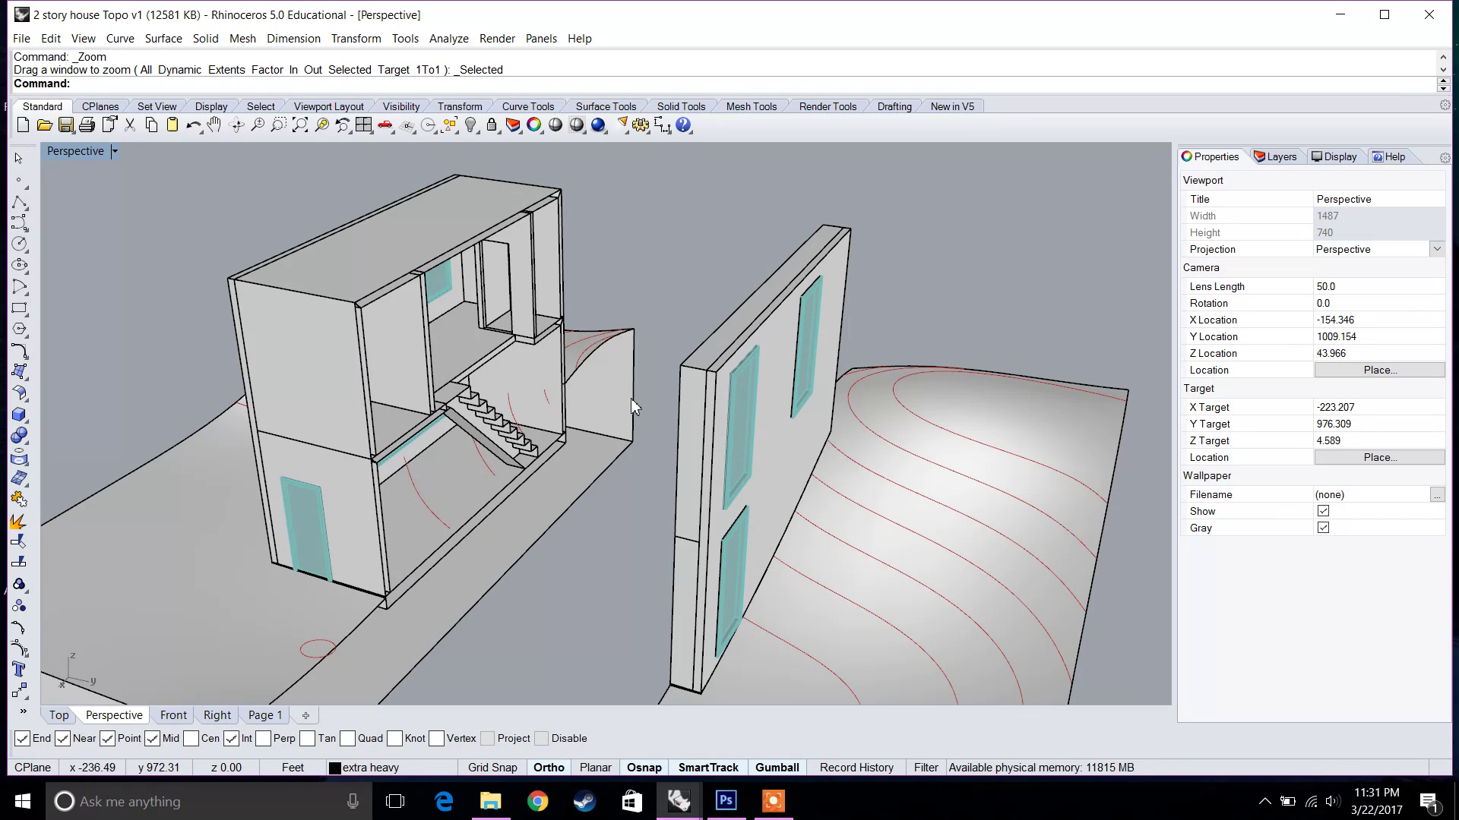
scroll(667, 435, "down", 2)
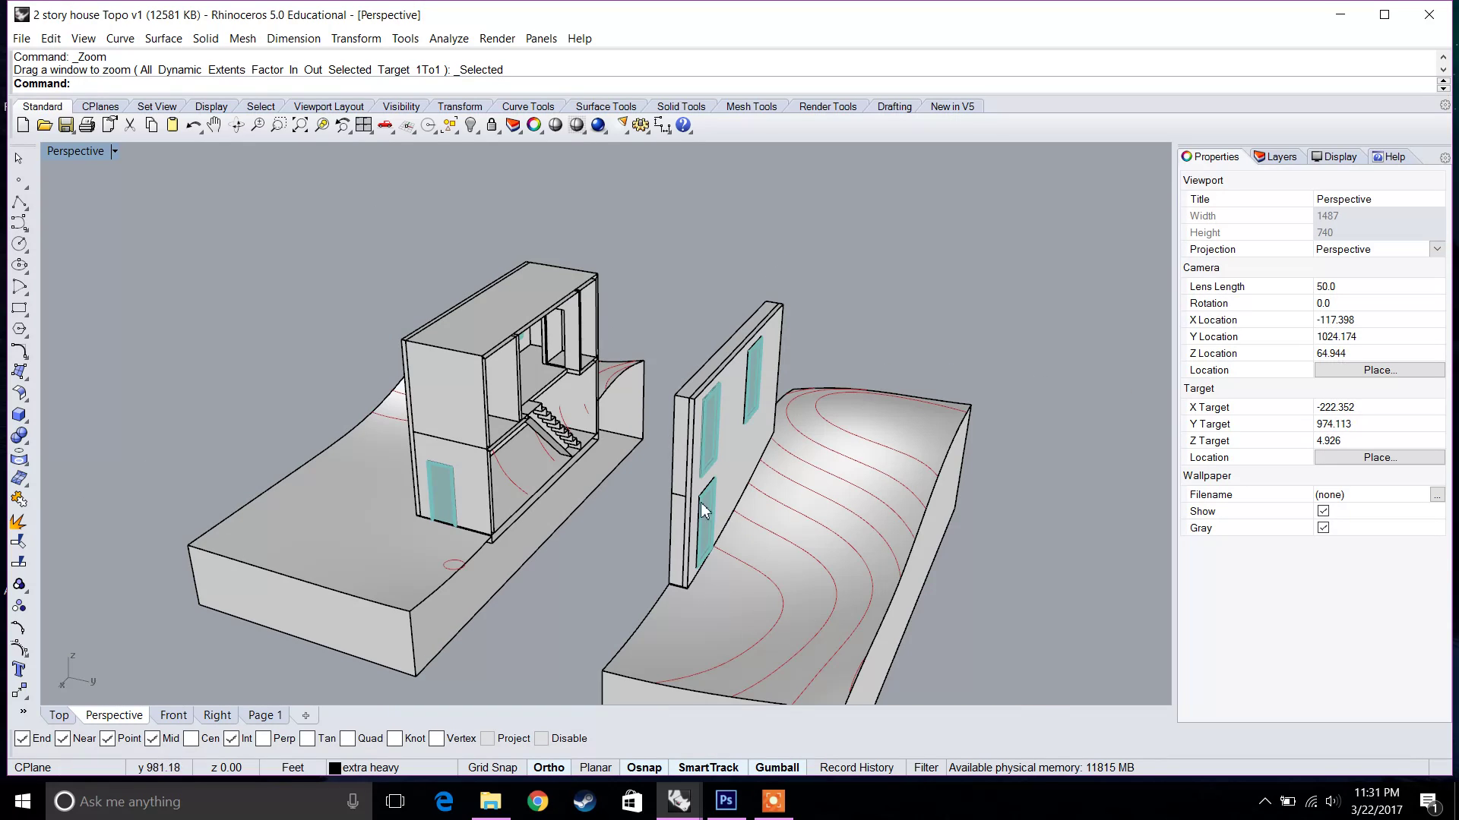